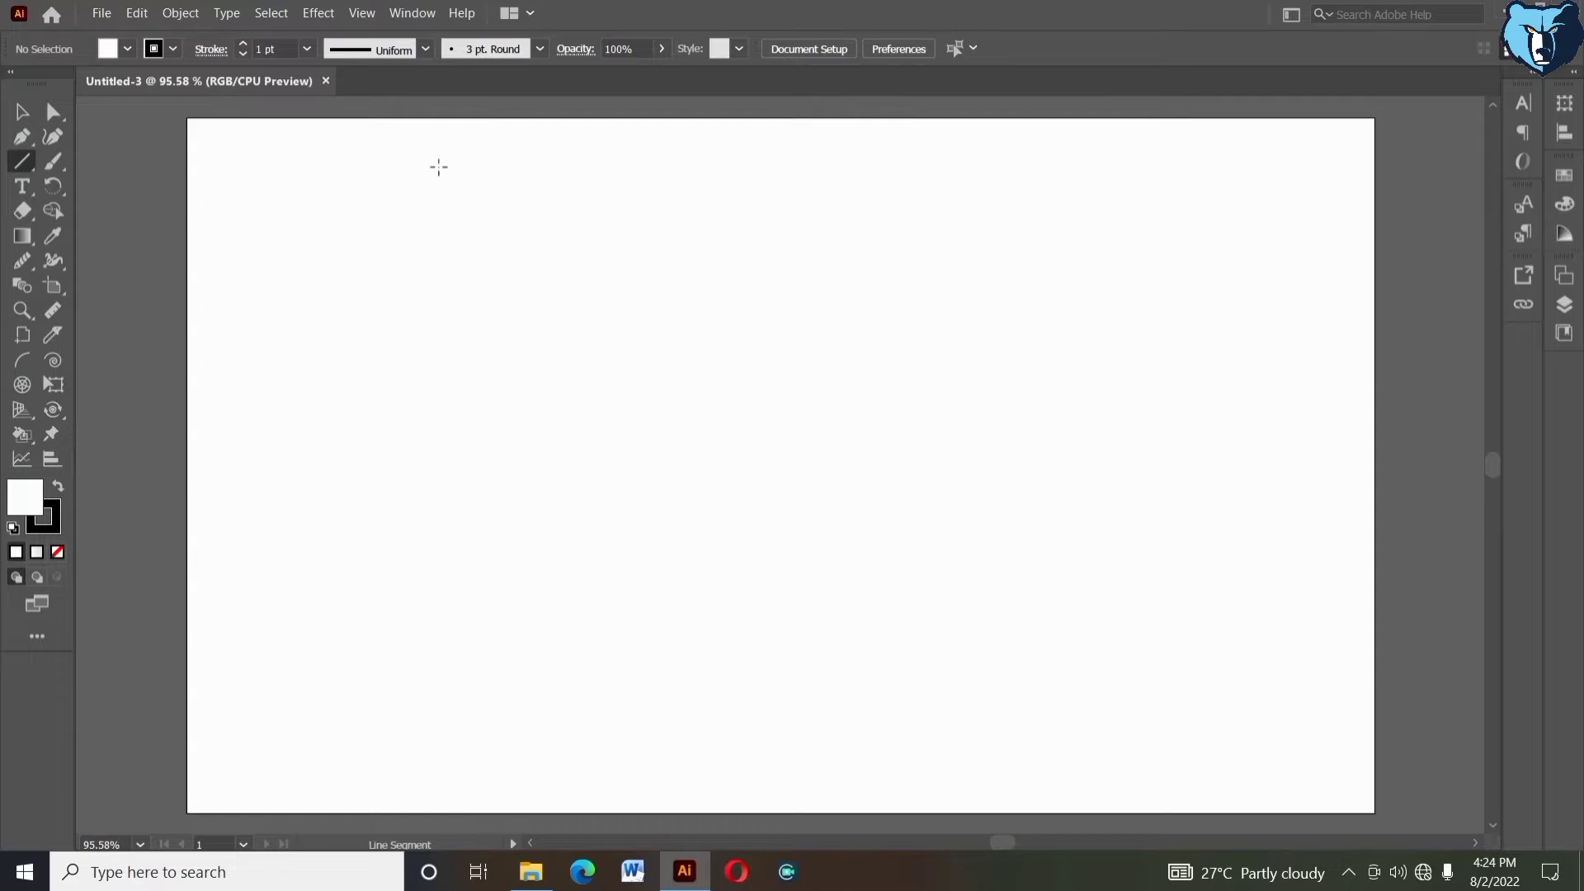
Draw a tall vertical line on the artboard and place a copy about 9.9 mm to its right
drag(439, 166, 482, 794)
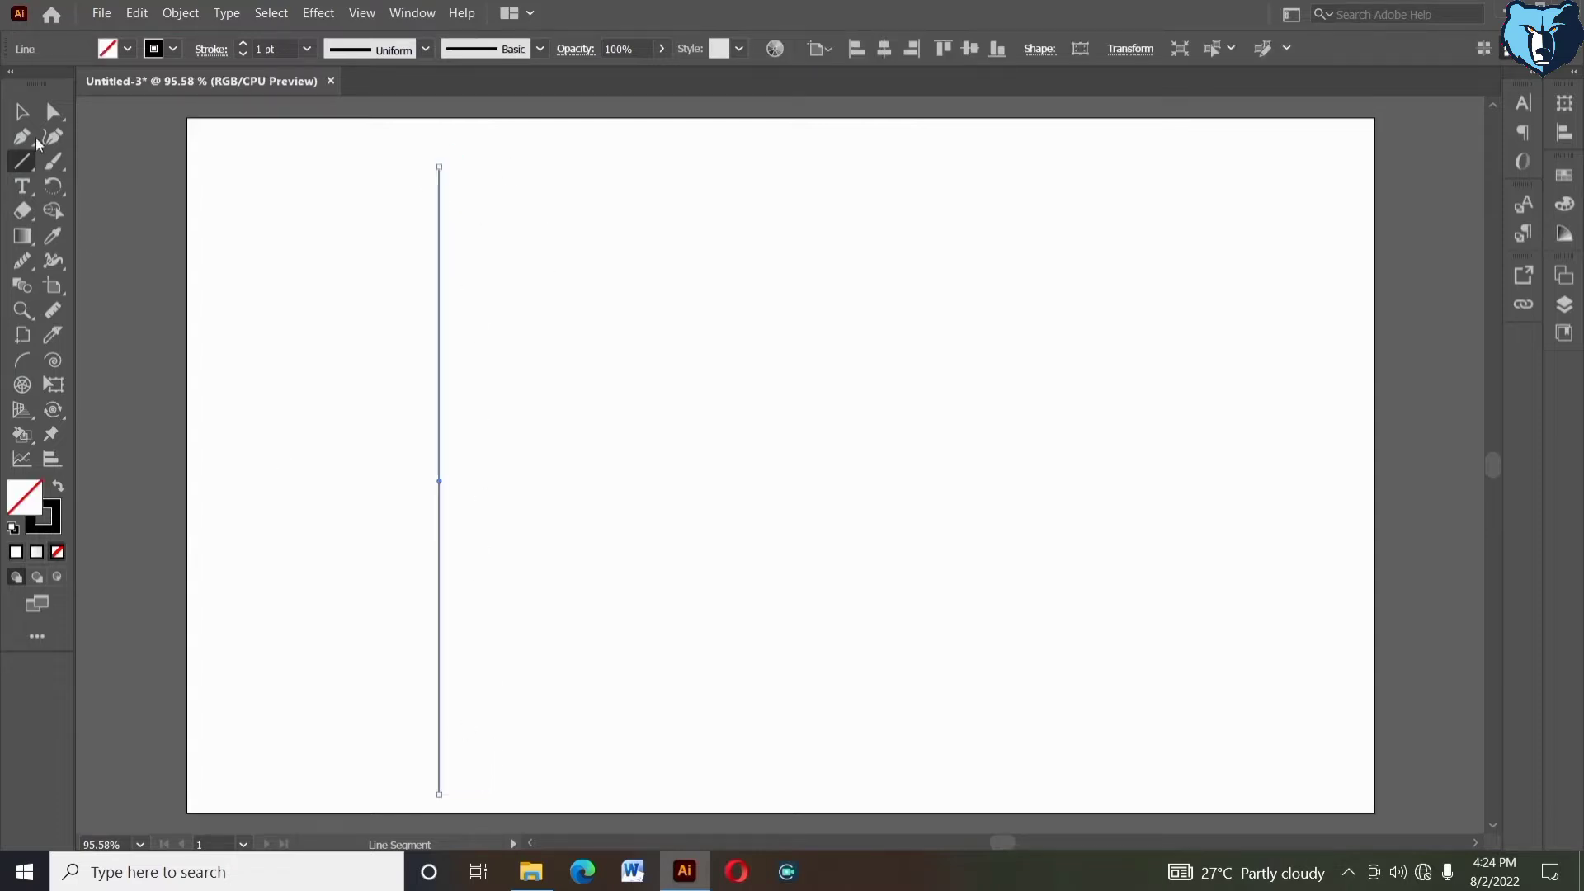
click(21, 112)
drag(439, 485, 473, 487)
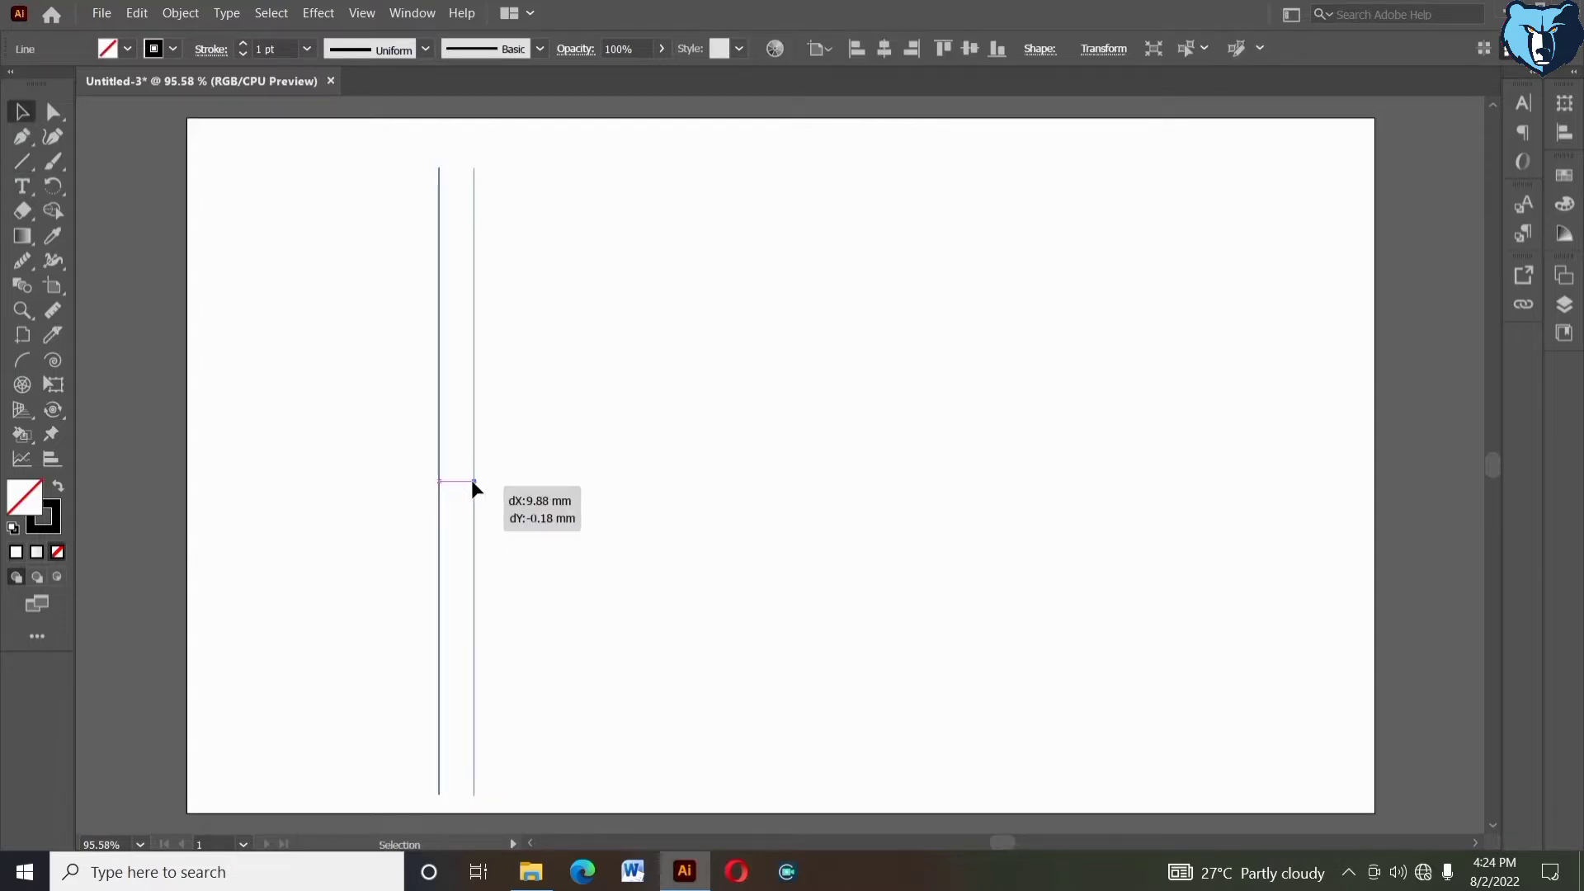
Copy the pair of lines to the right and repeat the transformation three times to make five evenly spaced pairs
drag(372, 344, 530, 391)
key(ctrl+d)
key(ctrl+d)
key(ctrl+d)
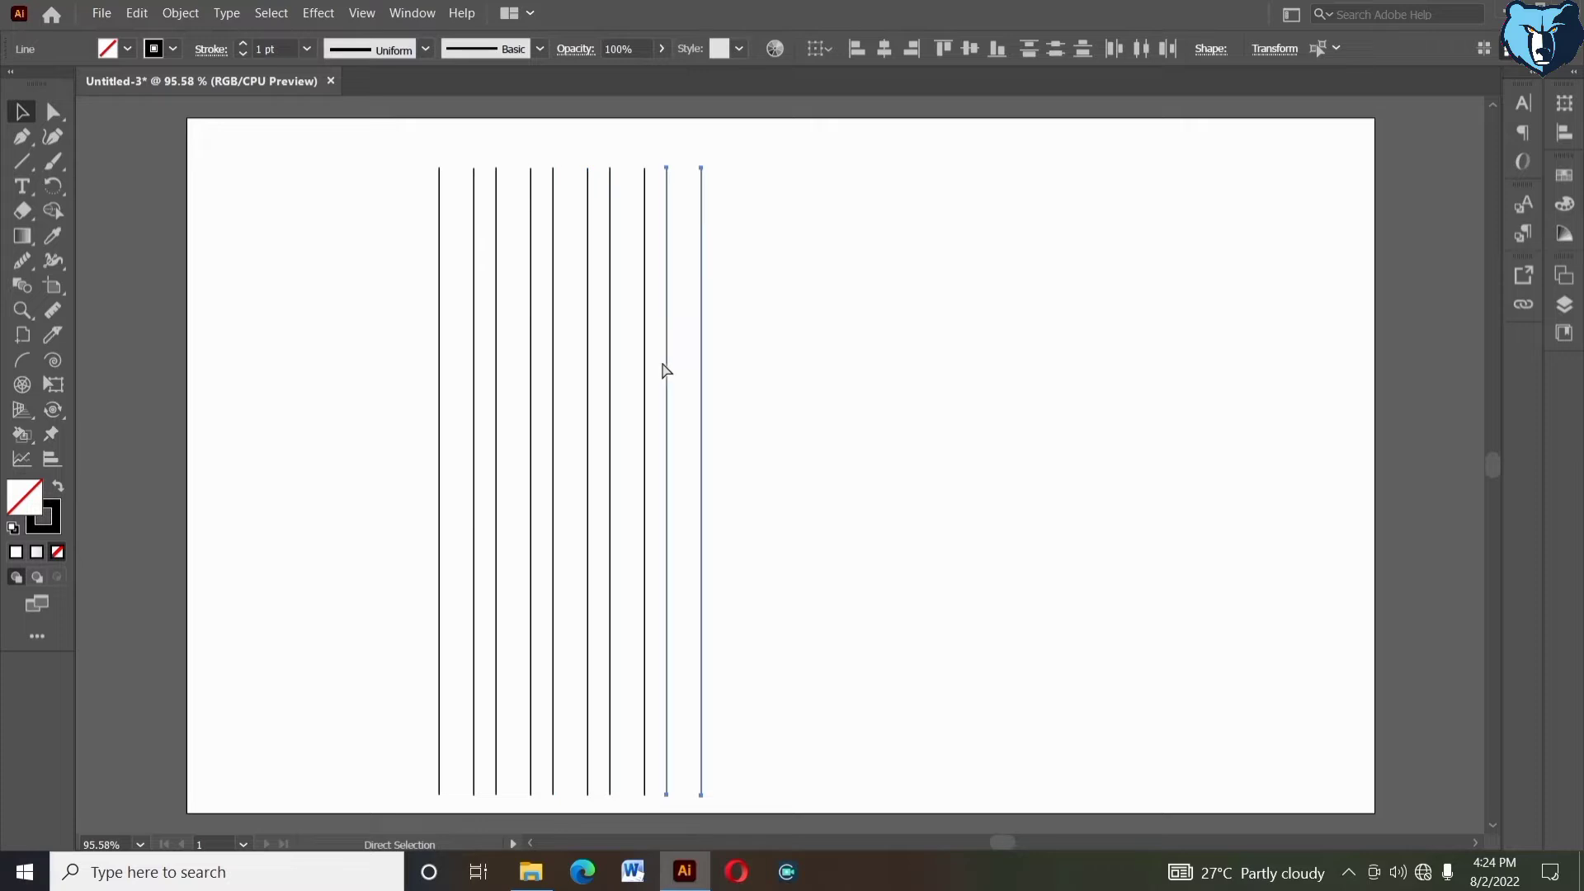
Add one more vertical line to the right of the fifth pair, keeping the same gap as between the pairs
key(v)
click(759, 368)
key(ctrl+a)
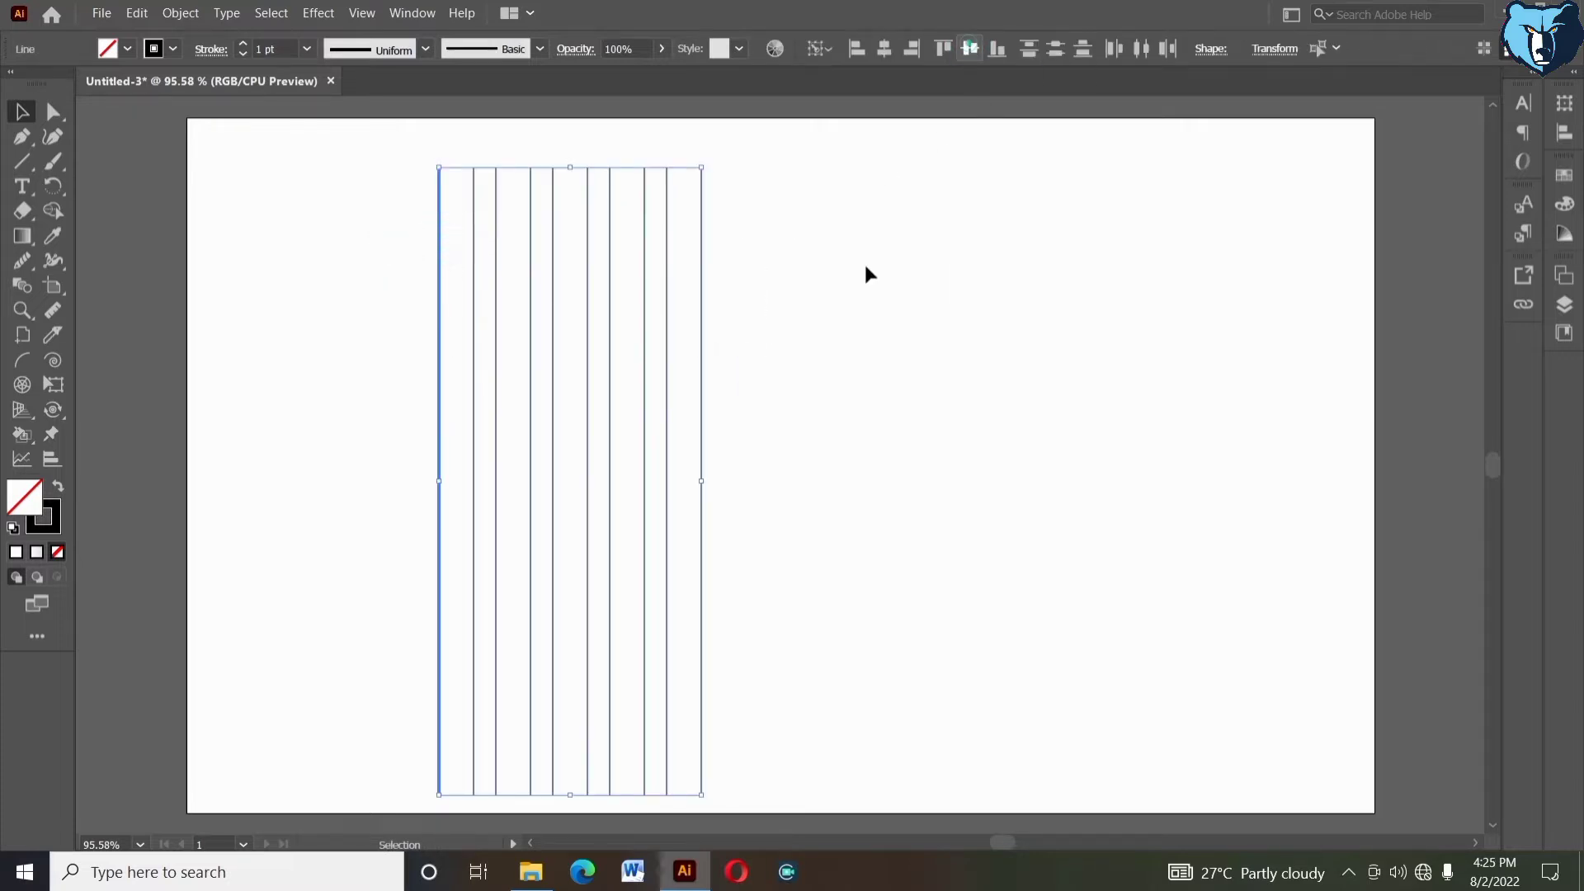
click(635, 155)
drag(668, 216, 671, 216)
drag(666, 212, 724, 212)
click(767, 251)
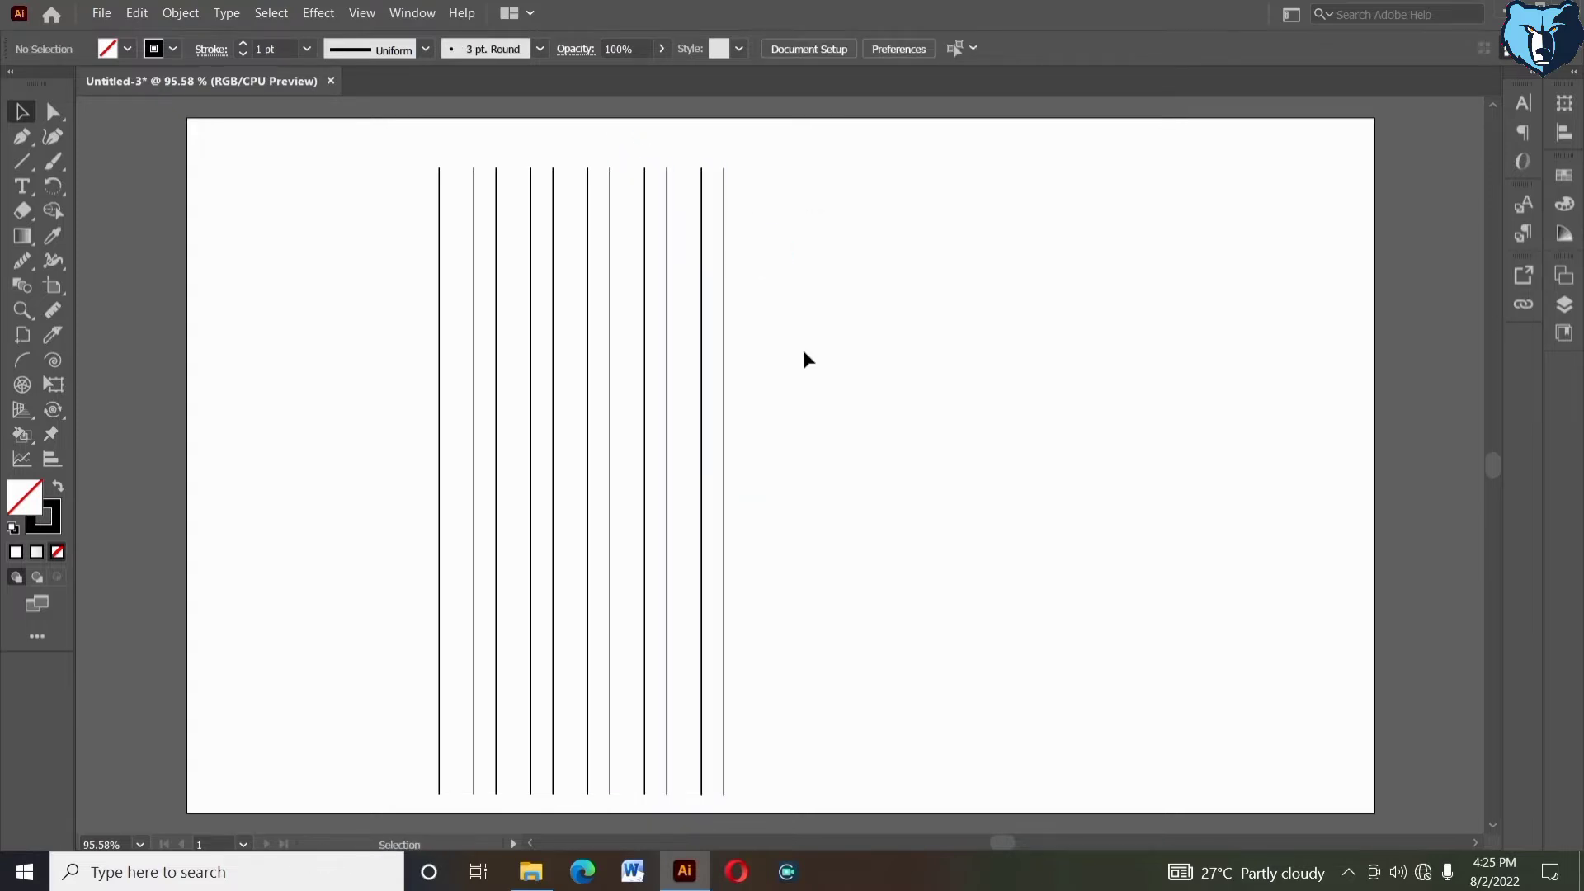
click(699, 279)
click(845, 339)
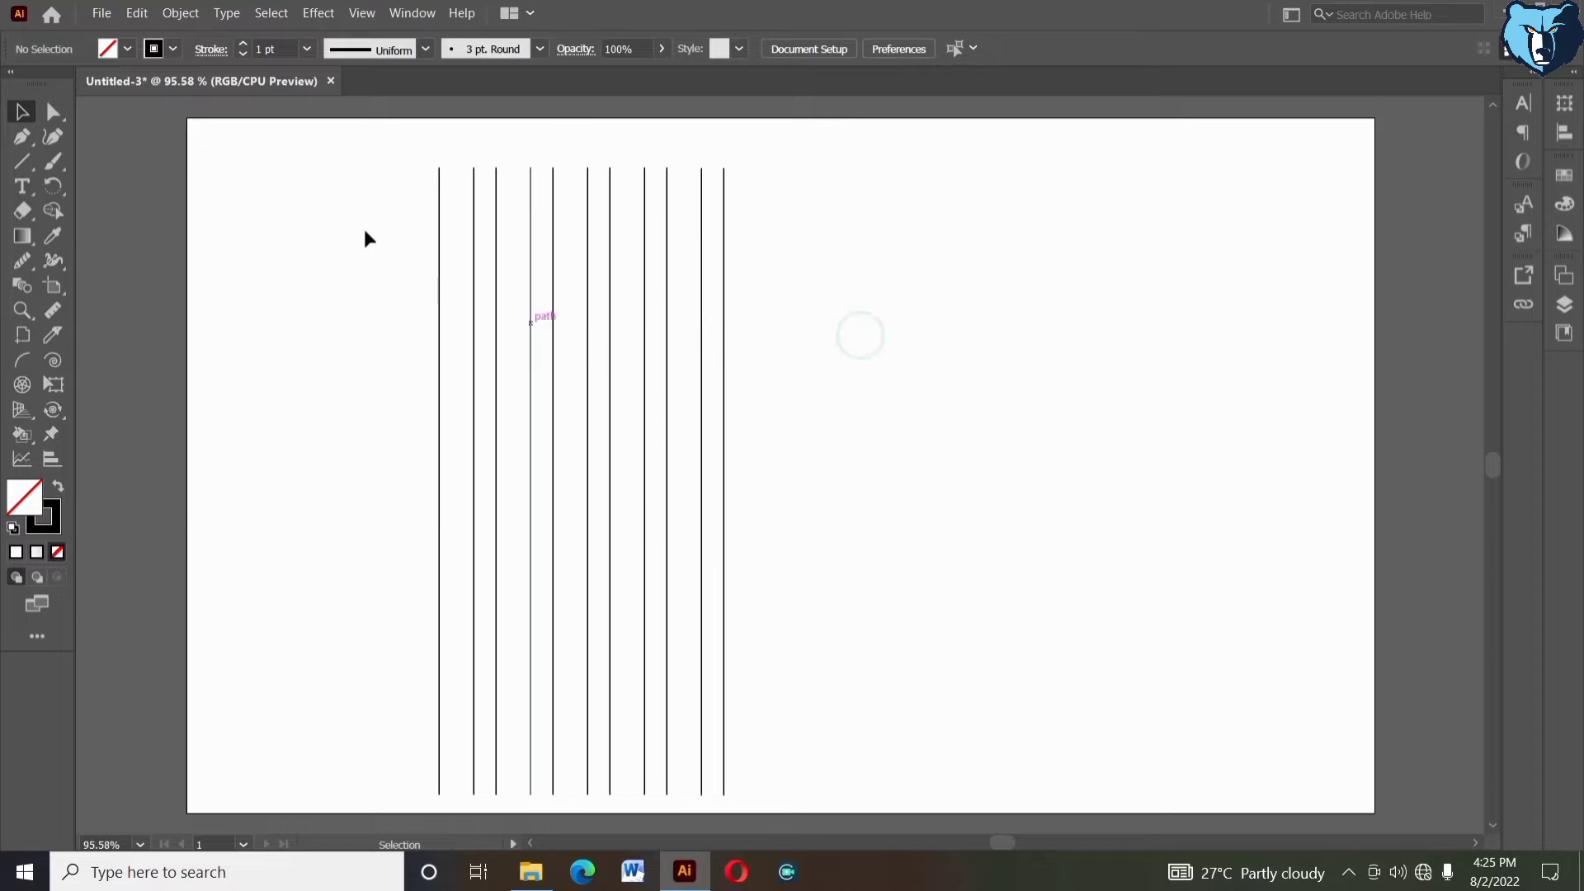
Group all the vertical lines and create a copy of the group reflected across the vertical axis
drag(361, 229, 737, 332)
right_click(736, 326)
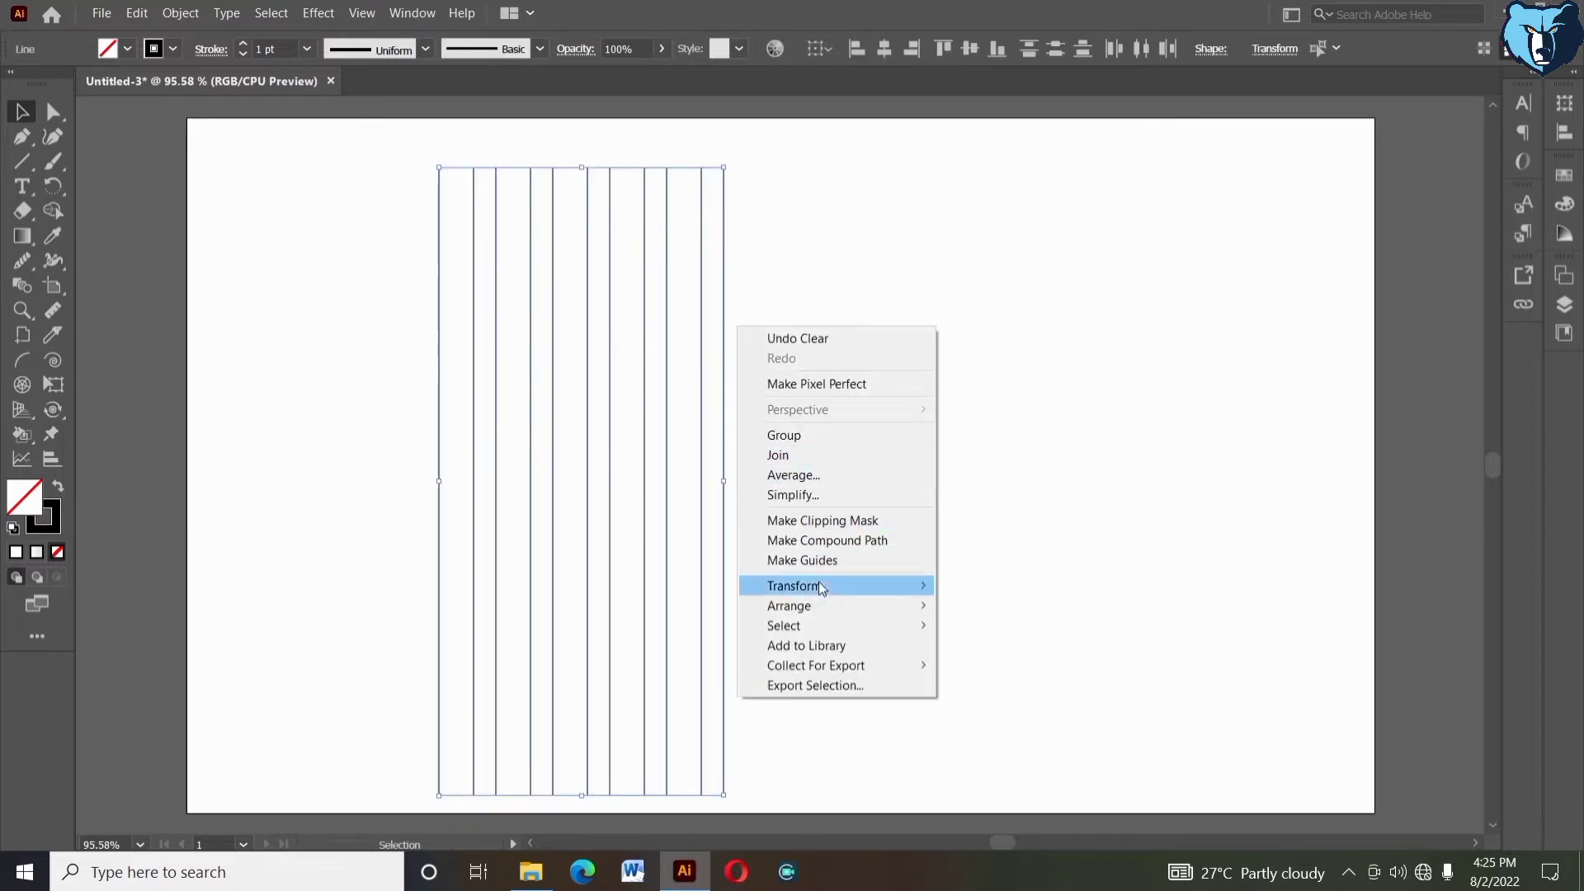
click(847, 437)
right_click(795, 257)
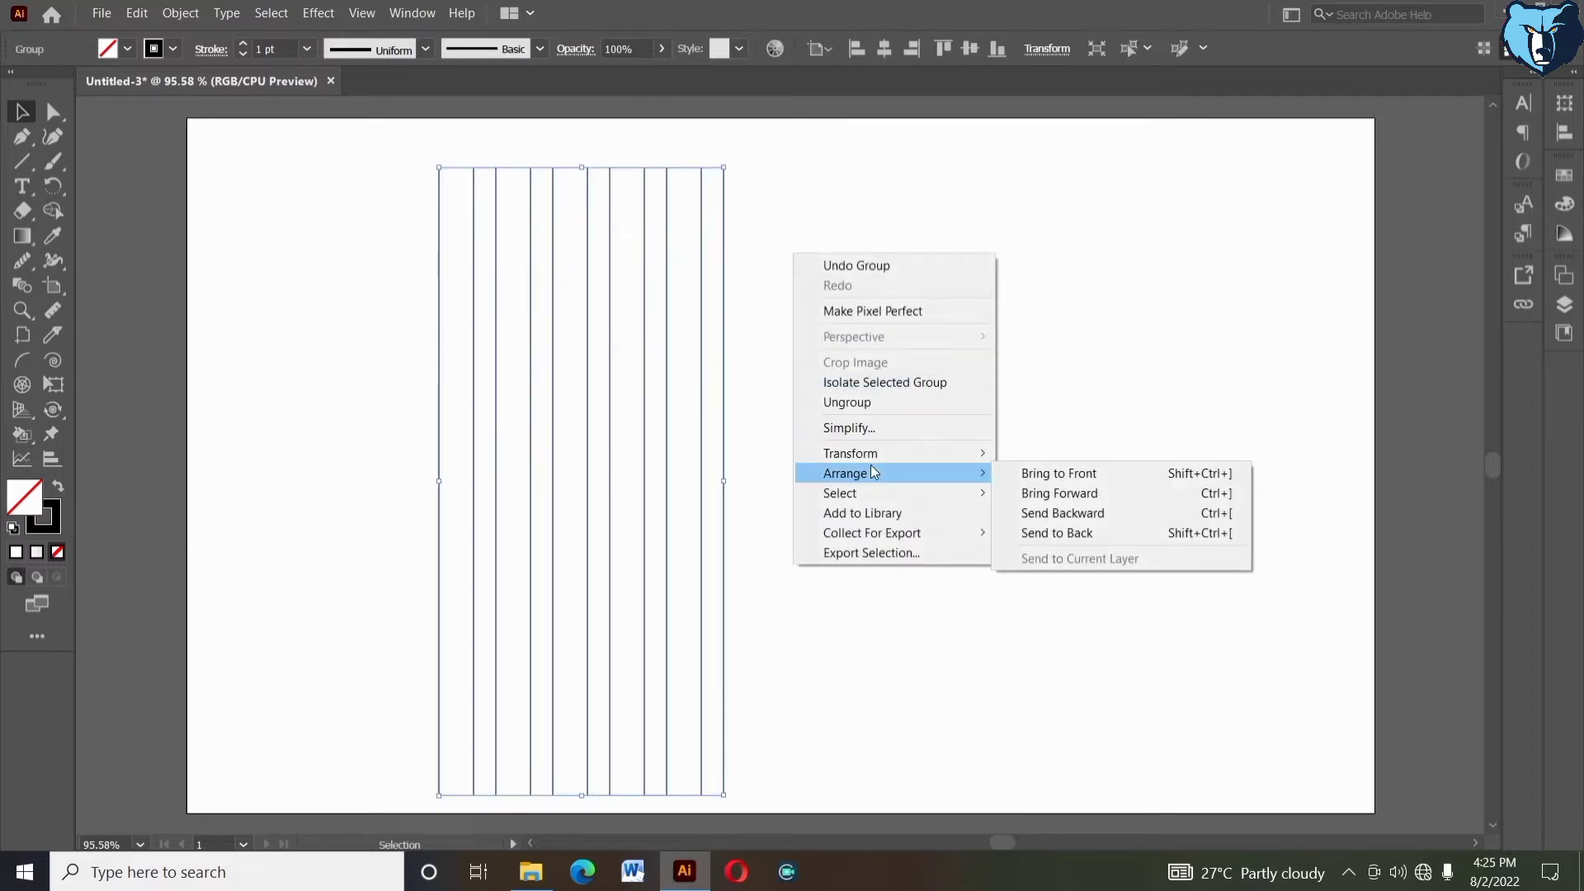
mouse_move(916, 453)
click(1041, 518)
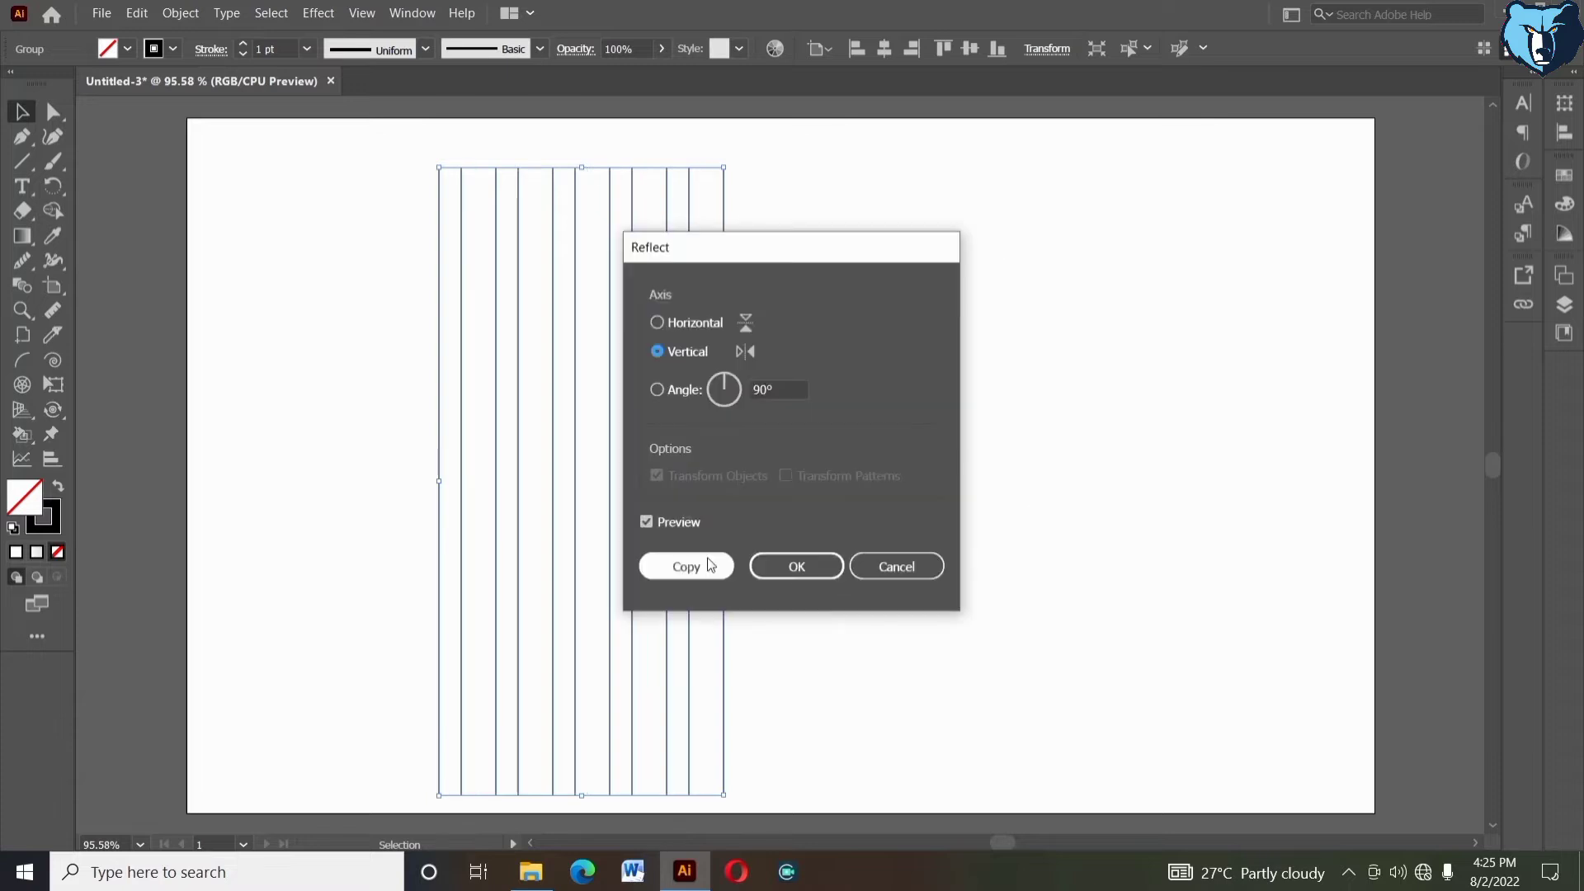
click(701, 563)
Move the reflected group right until its leftmost line coincides with the rightmost line of the original group
drag(730, 541, 1034, 517)
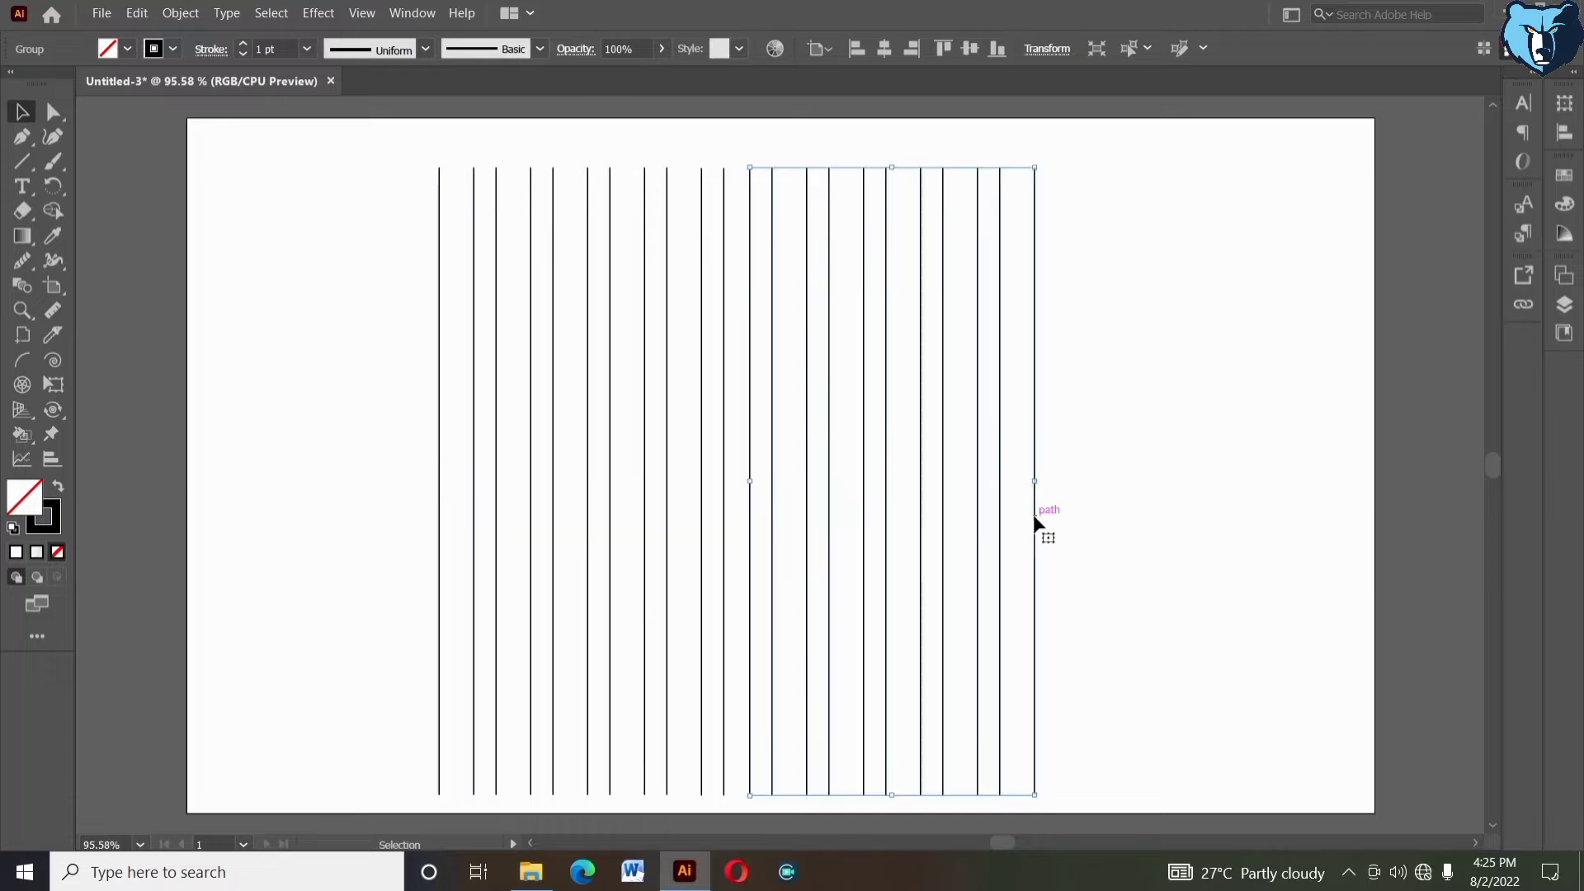
key(shift+Right)
key(shift+Right)
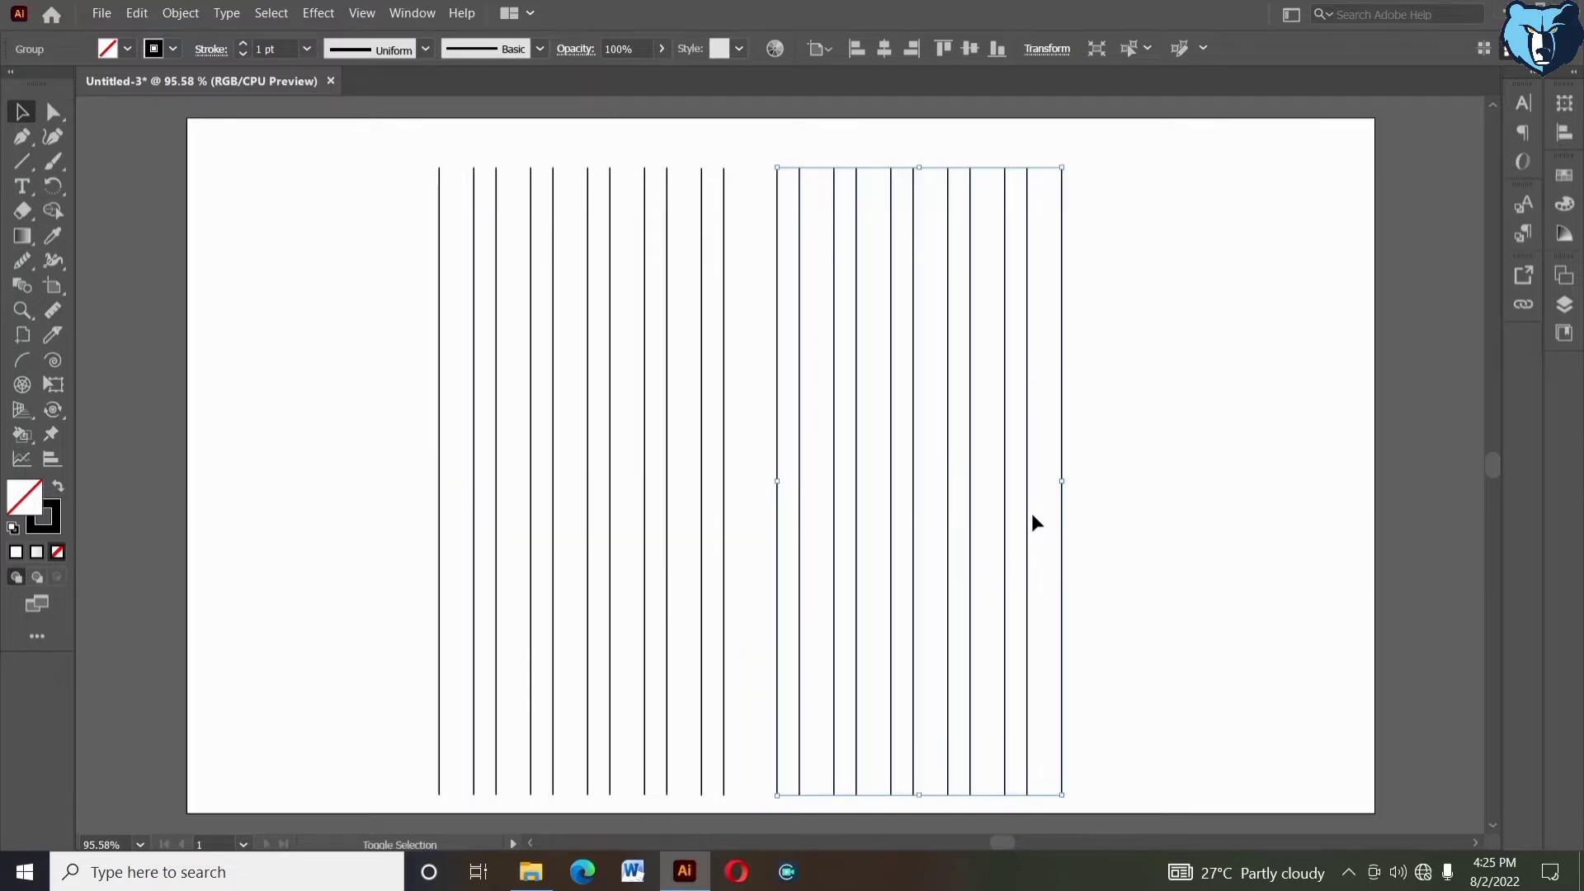
key(shift+Left)
key(Left)
key(Left)
key(Left)
key(Left)
key(Left)
key(Left)
key(Left)
key(Left)
key(Left)
key(Left)
key(Left)
key(Left)
key(Left)
key(Left)
key(Left)
key(Left)
key(Left)
key(Left)
key(Left)
key(Left)
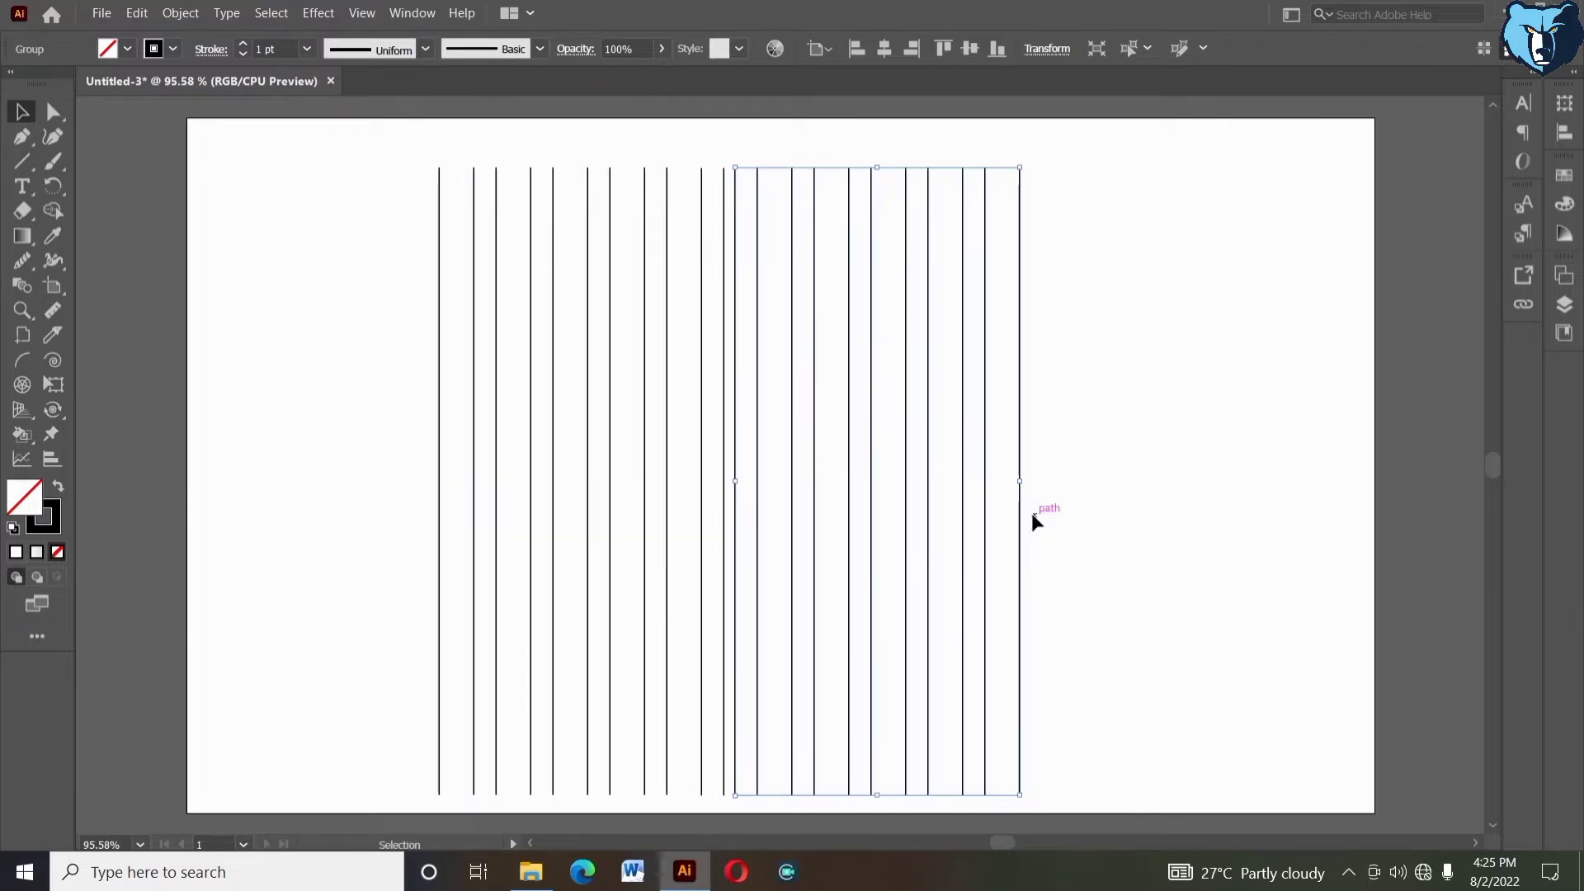
key(Left)
key(Left)
key(Left)
key(Left)
key(Left)
key(Left)
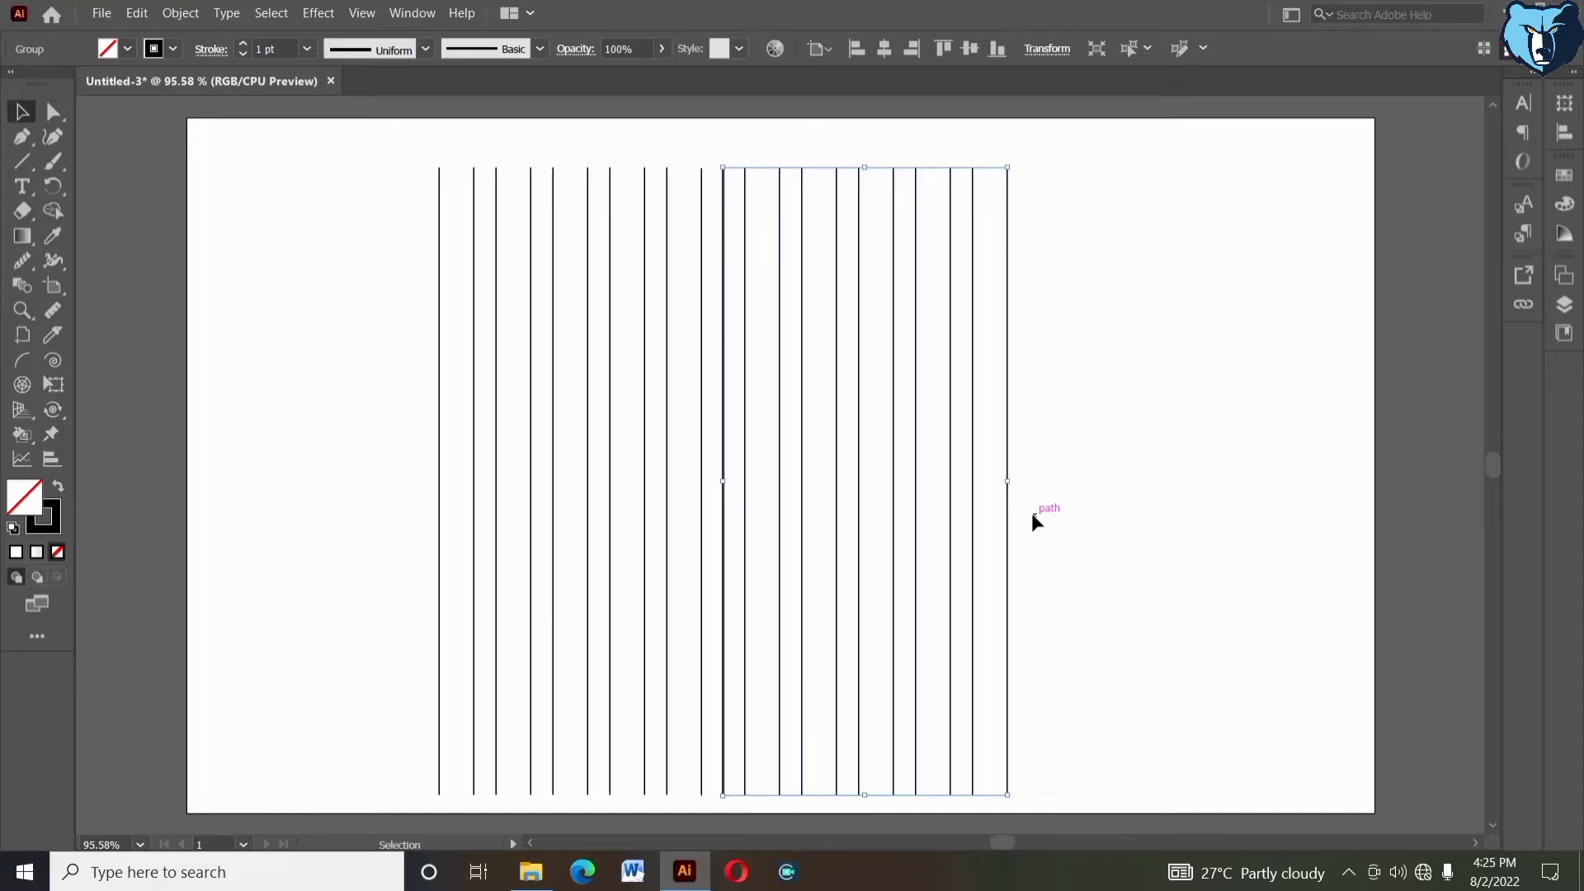
key(Left)
key(Left)
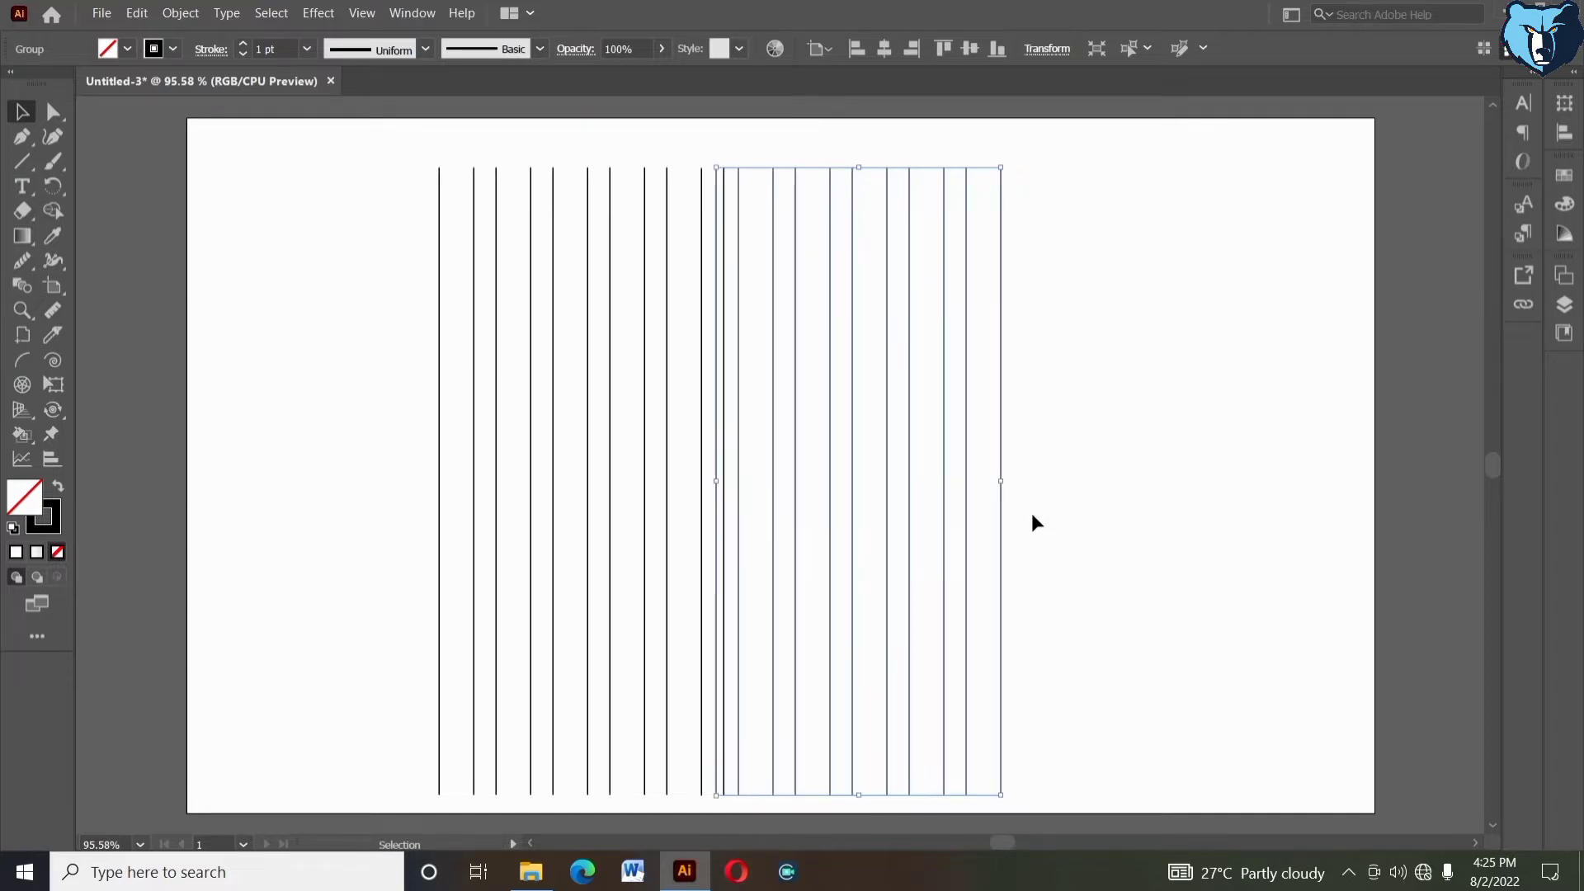
key(Right)
key(Right)
click(1042, 518)
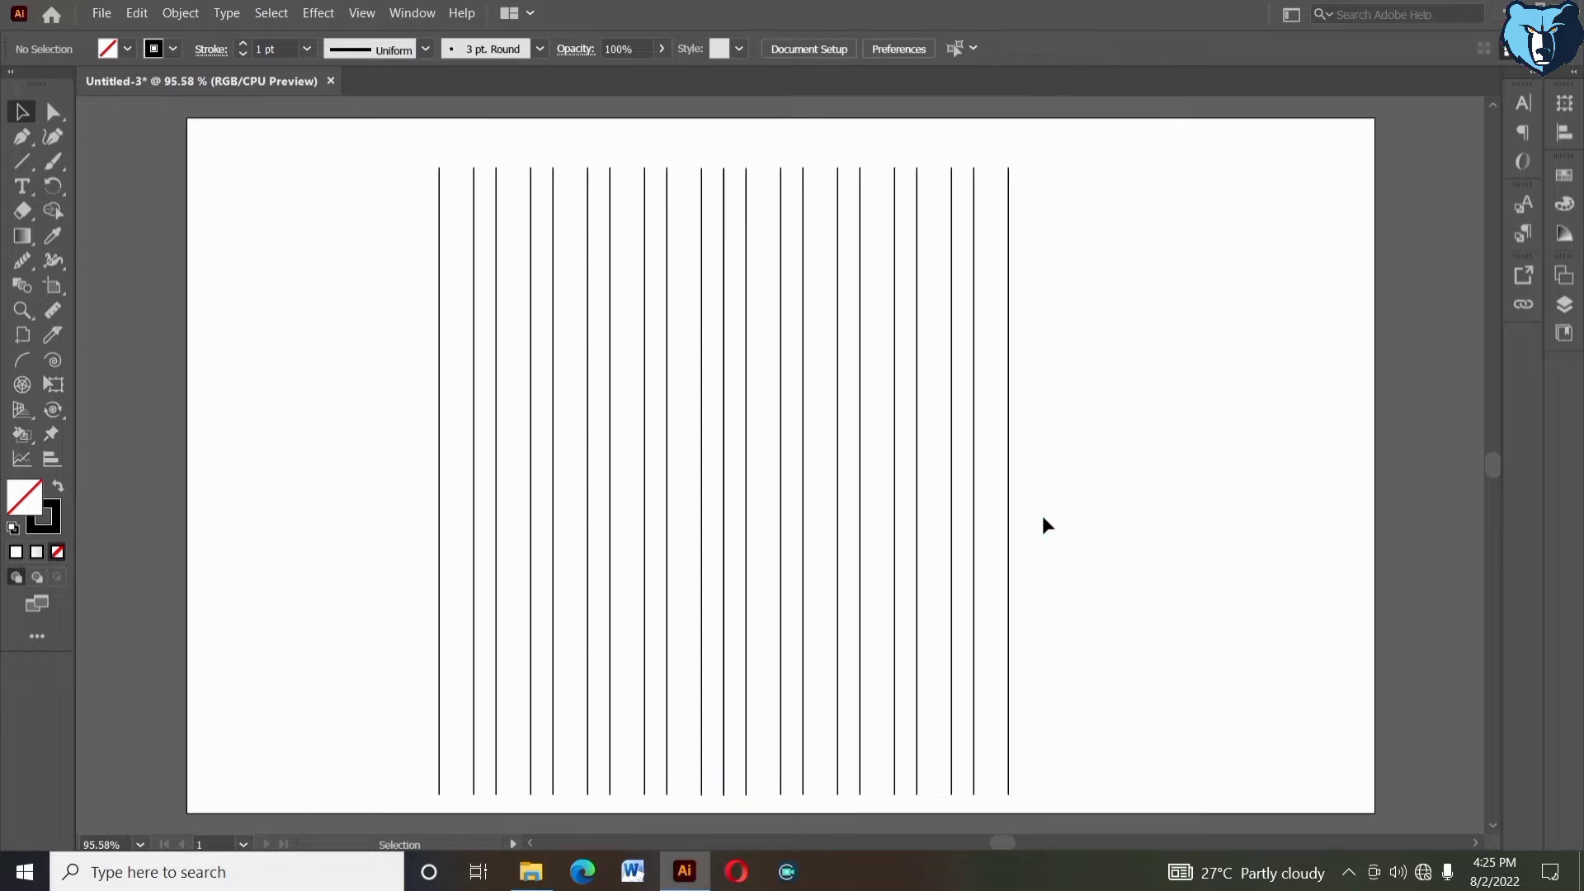
Ungroup the reflected lines and delete the duplicate line where the two halves overlap
click(726, 310)
right_click(727, 311)
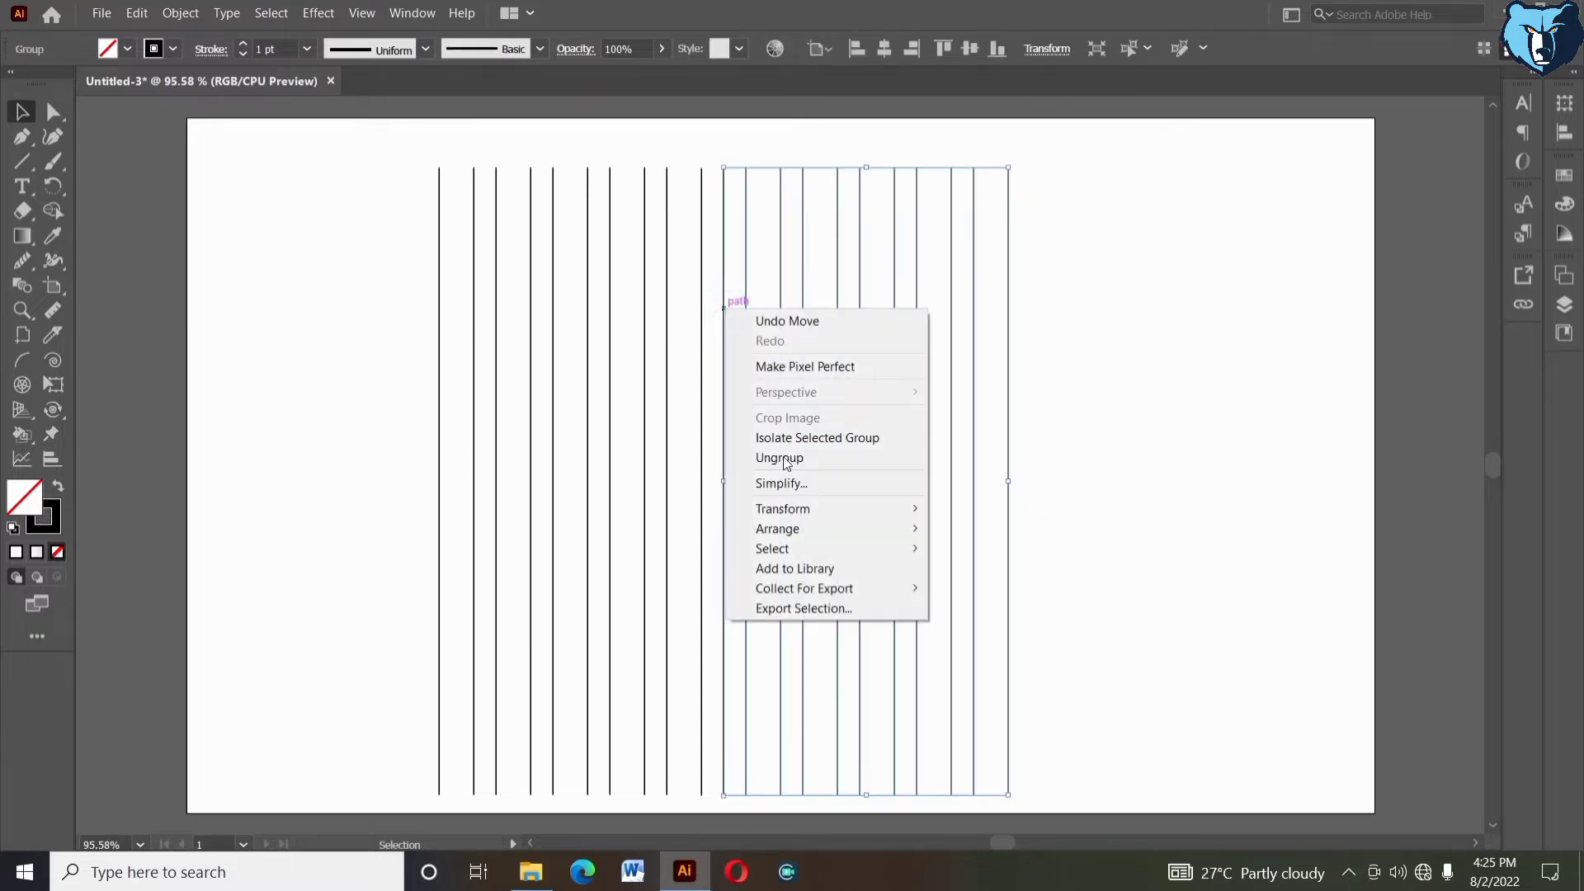
click(784, 453)
click(1064, 490)
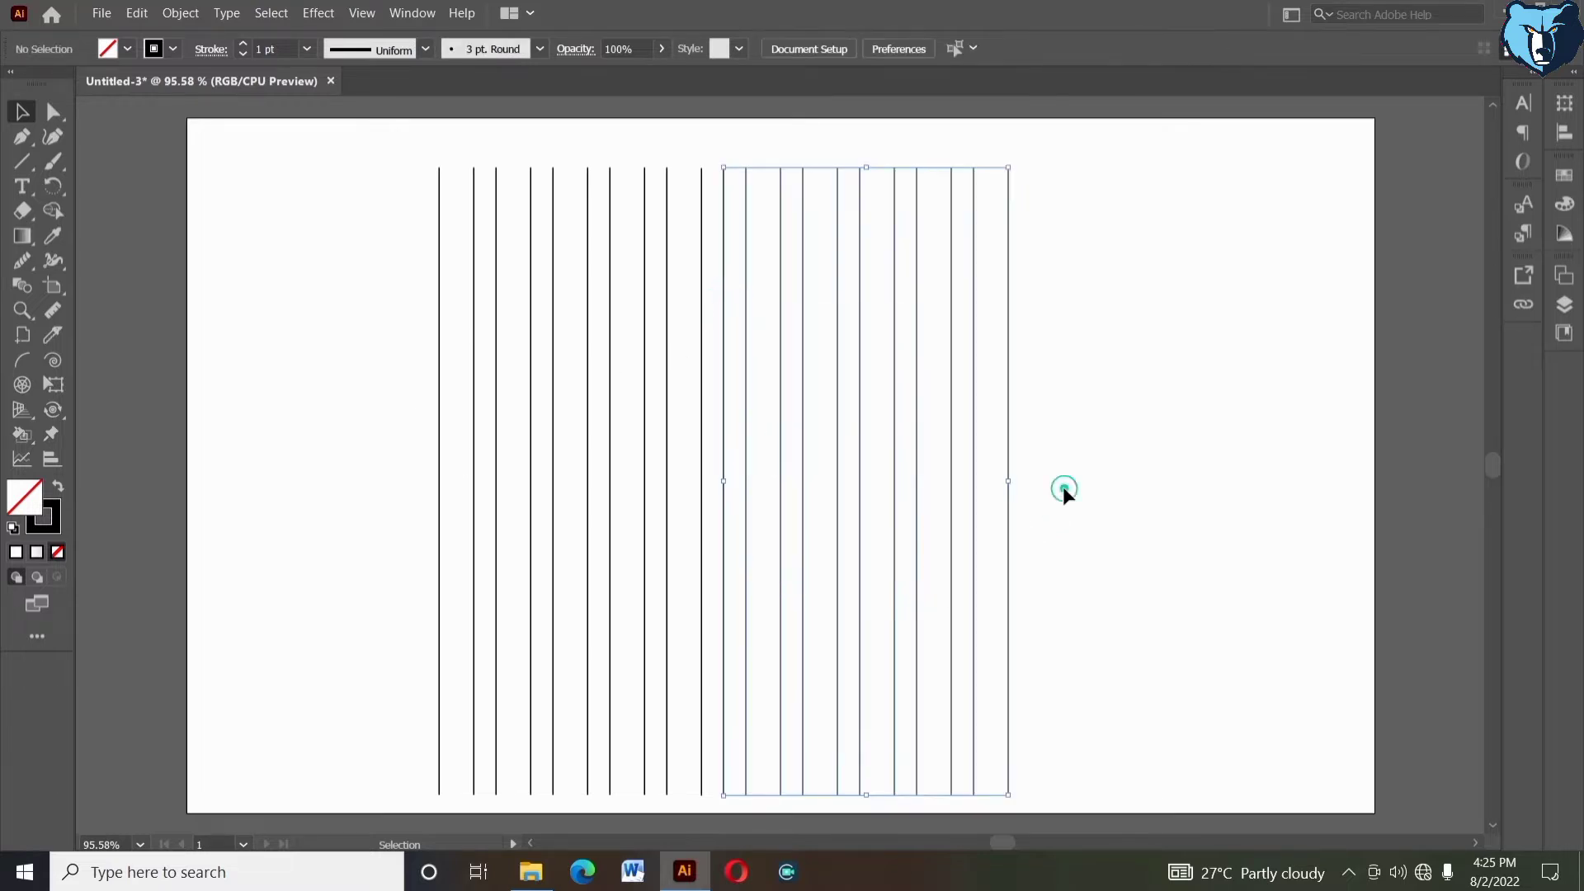
click(725, 292)
drag(401, 251, 1165, 404)
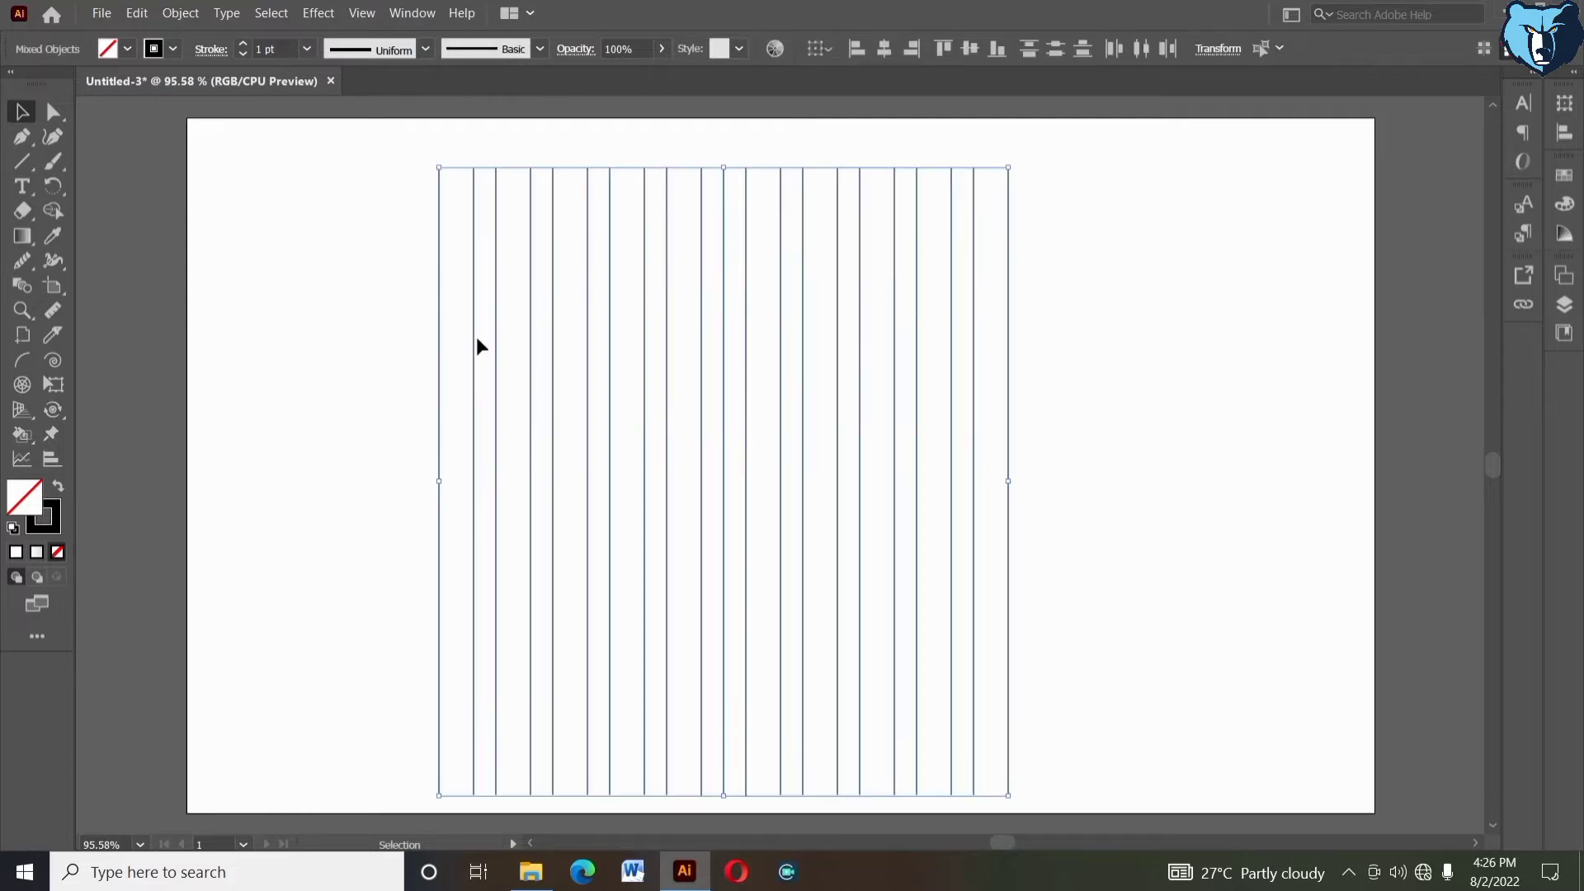
click(1081, 371)
Ungroup the original left half of the vertical lines
click(666, 366)
right_click(666, 366)
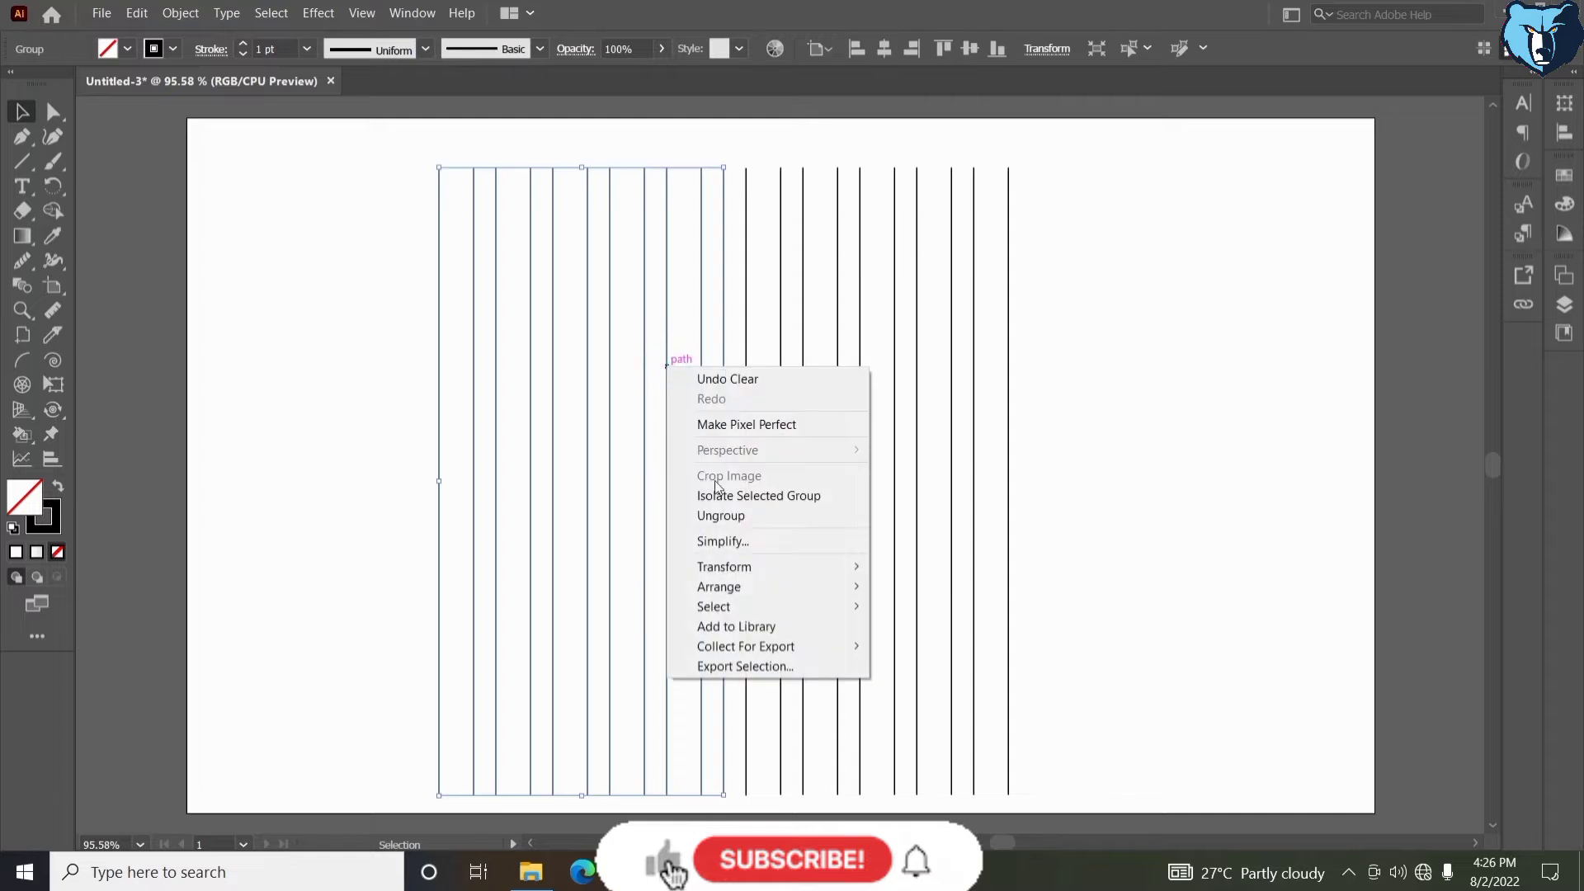
click(726, 515)
click(294, 311)
Select every vertical line and combine them all into a single group
key(ctrl+a)
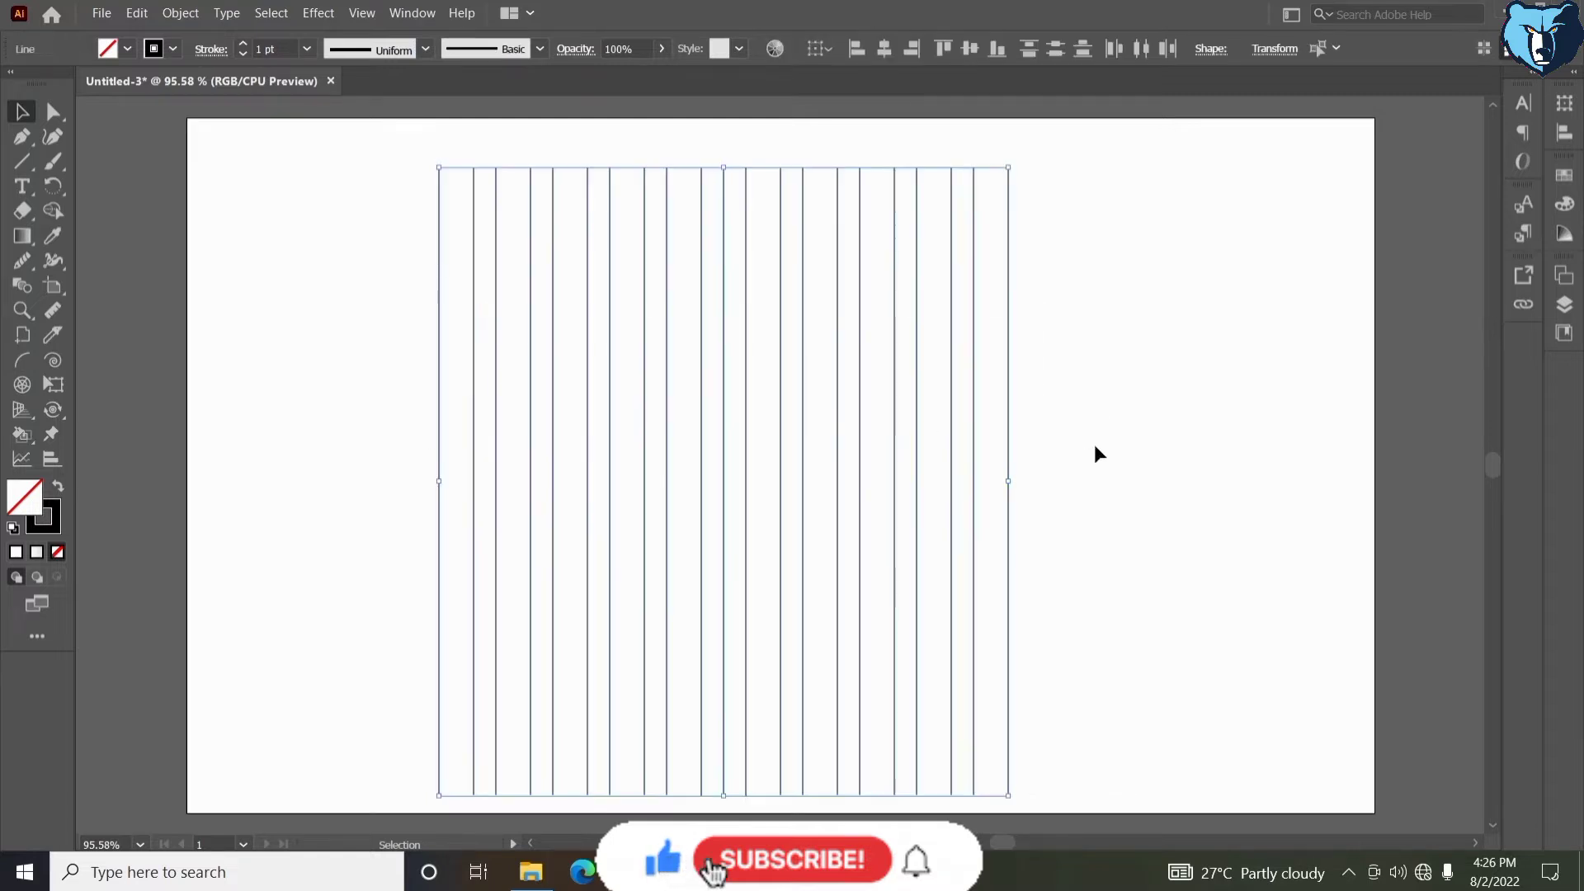
click(440, 281)
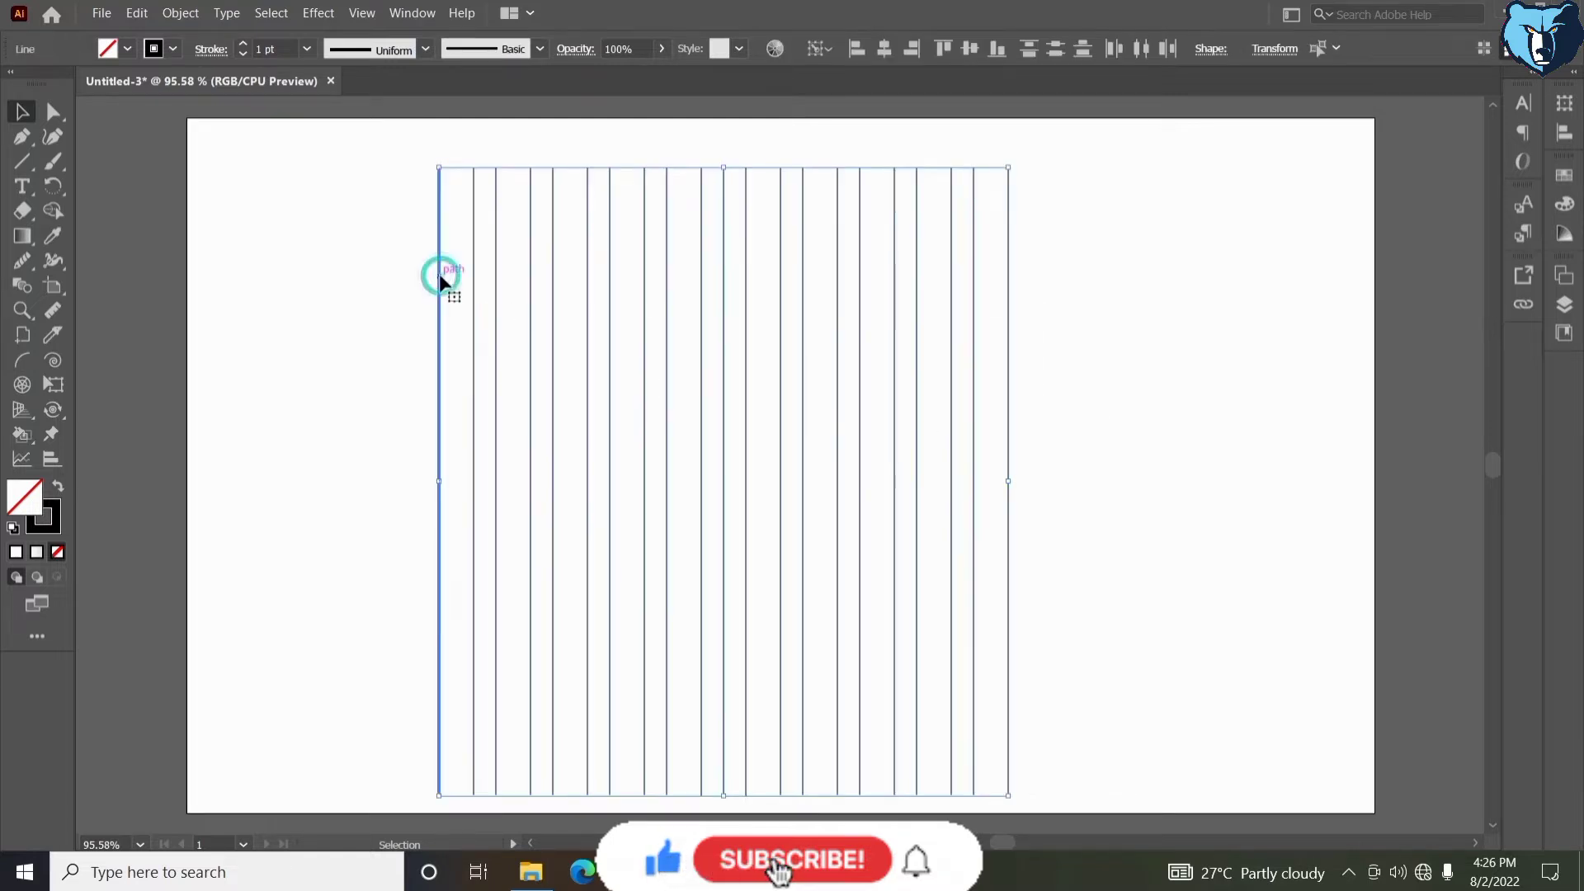
right_click(1110, 264)
click(1170, 373)
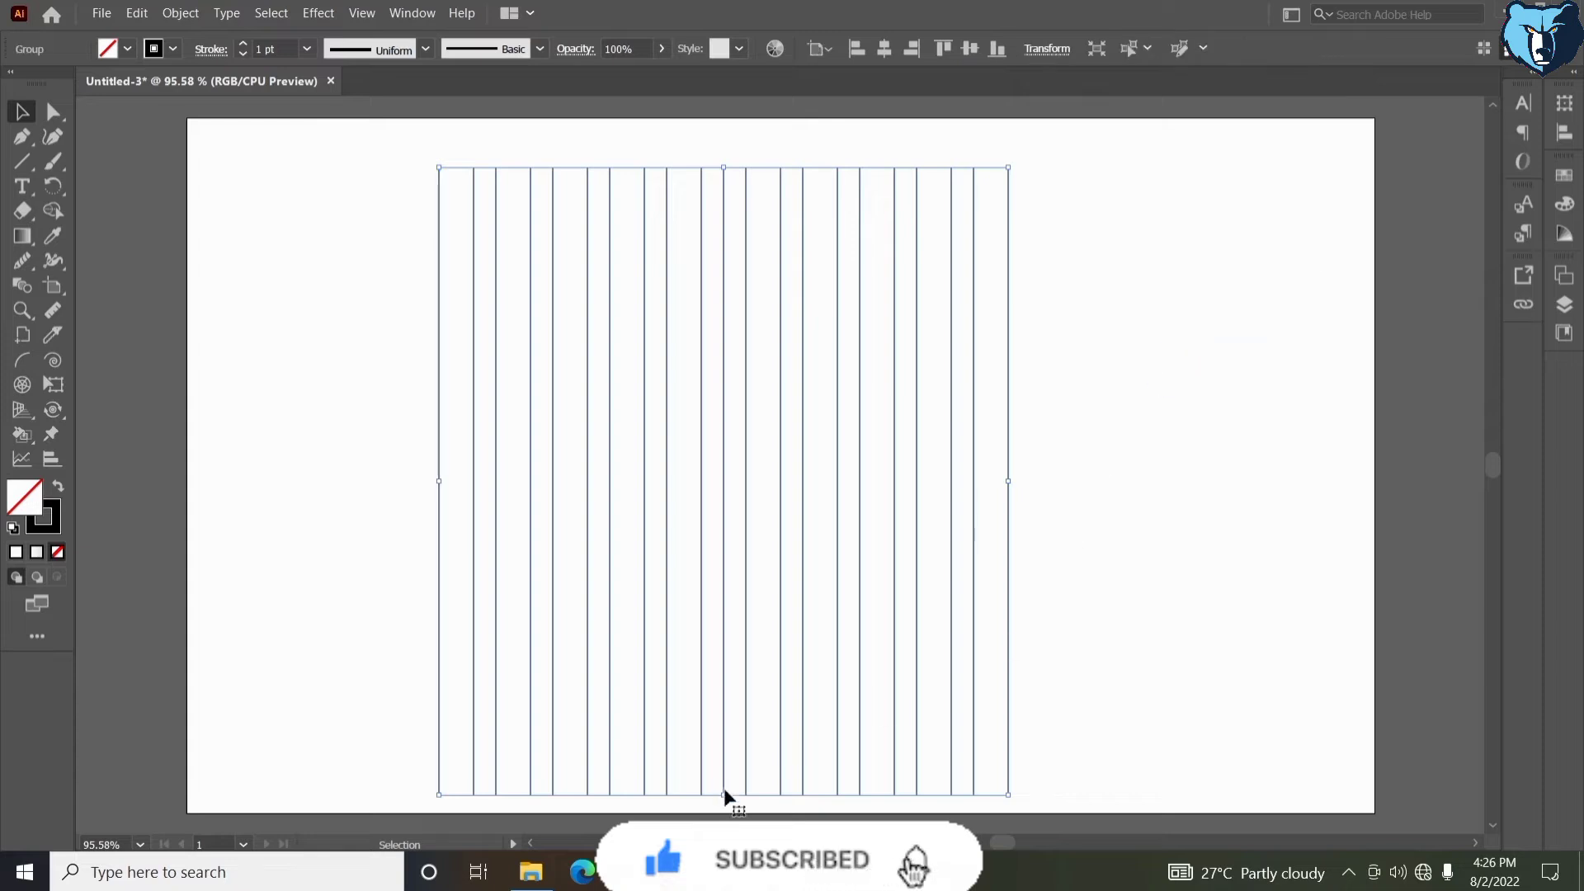
Stretch the line group vertically about its centre, then centre it horizontally and vertically on the artboard
drag(724, 795, 726, 827)
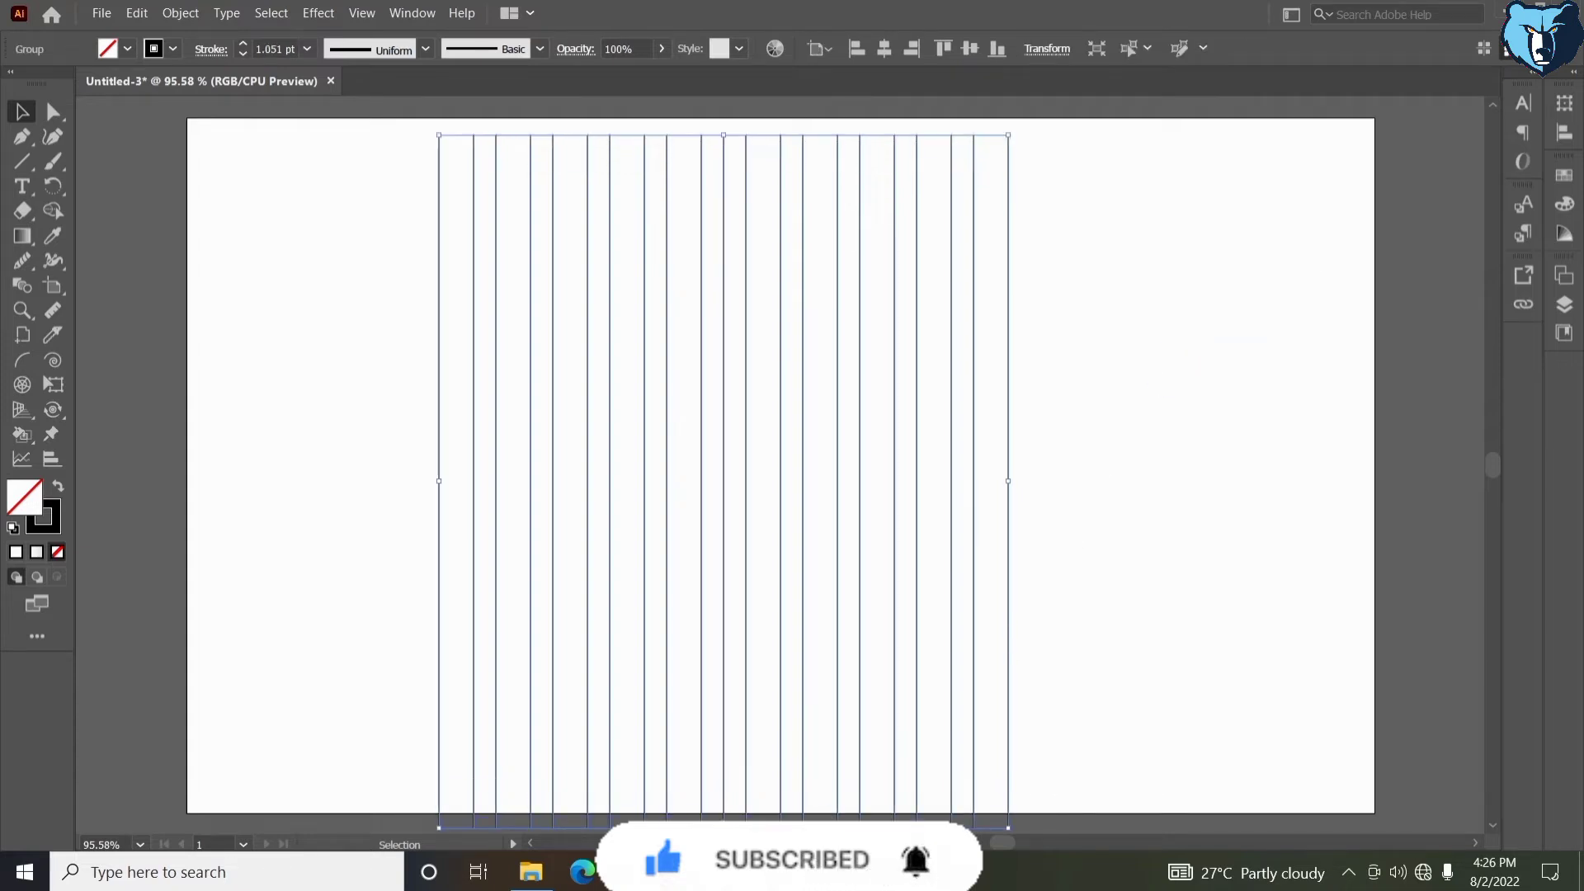
click(879, 52)
click(972, 52)
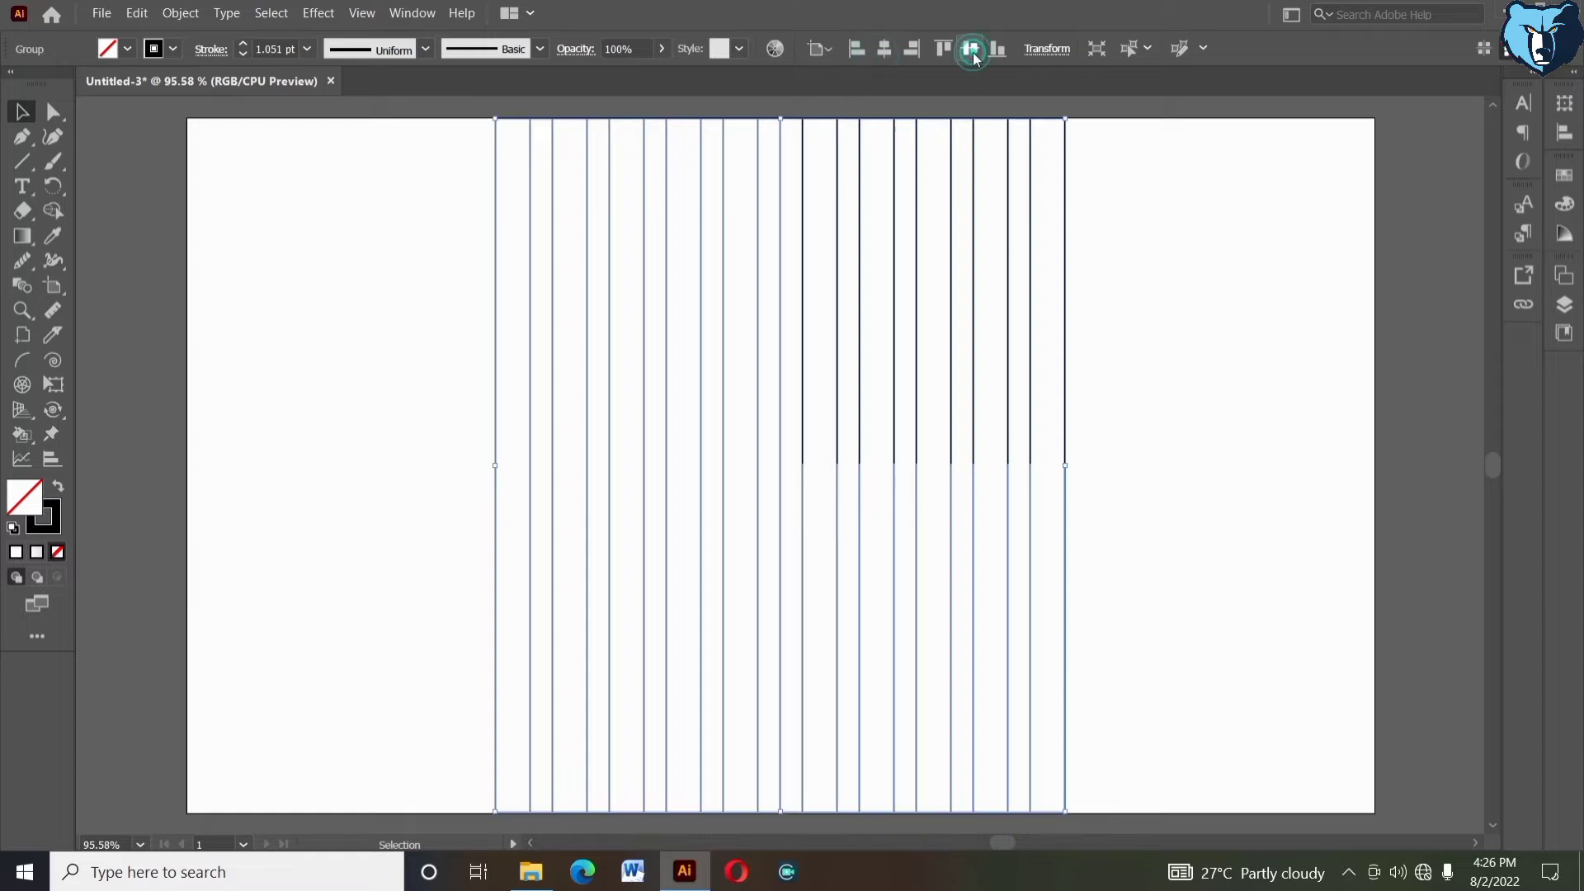
Stretch the line group vertically about its centre so the lines extend well beyond the artboard's upper and lower edges
click(1144, 353)
click(757, 812)
drag(784, 809, 797, 828)
scroll(799, 829, up, 1)
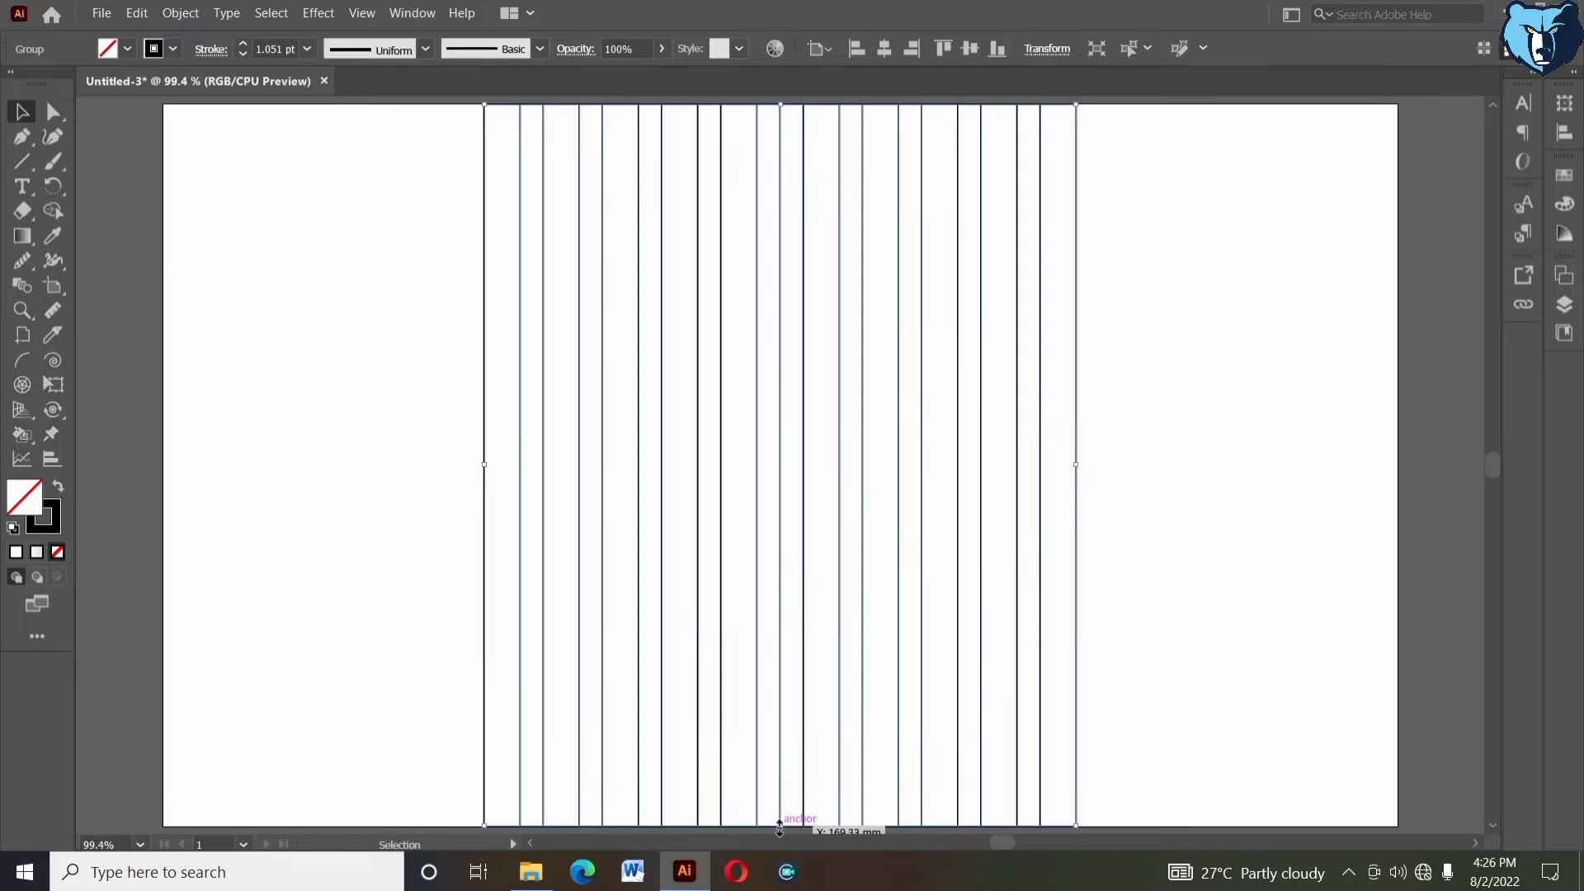
drag(779, 827, 777, 847)
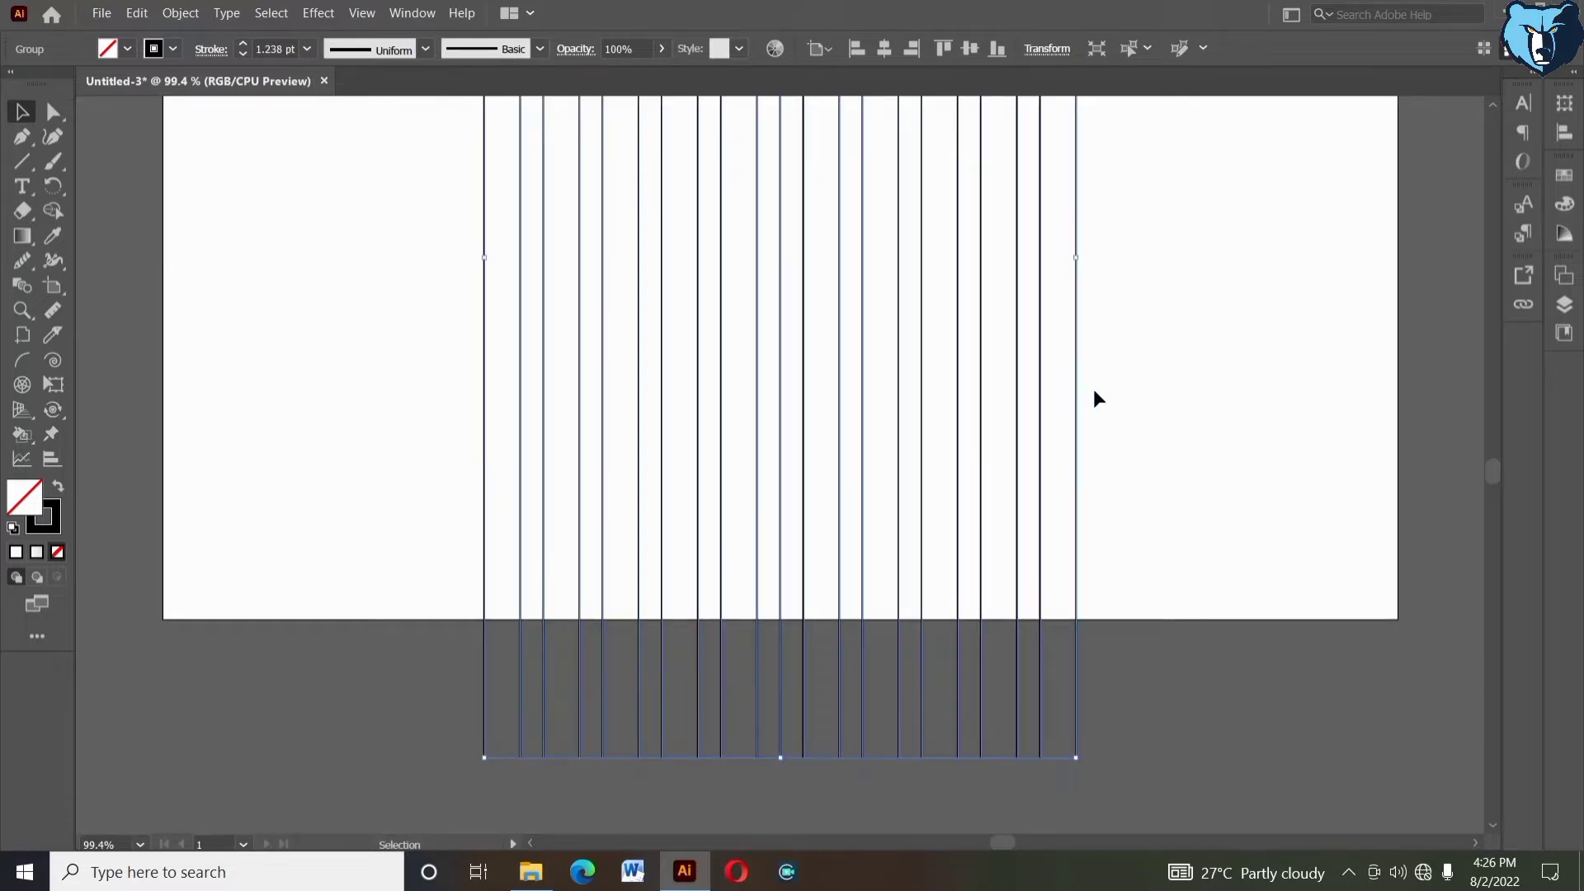
click(1108, 361)
drag(1108, 360, 1108, 418)
key(ctrl+0)
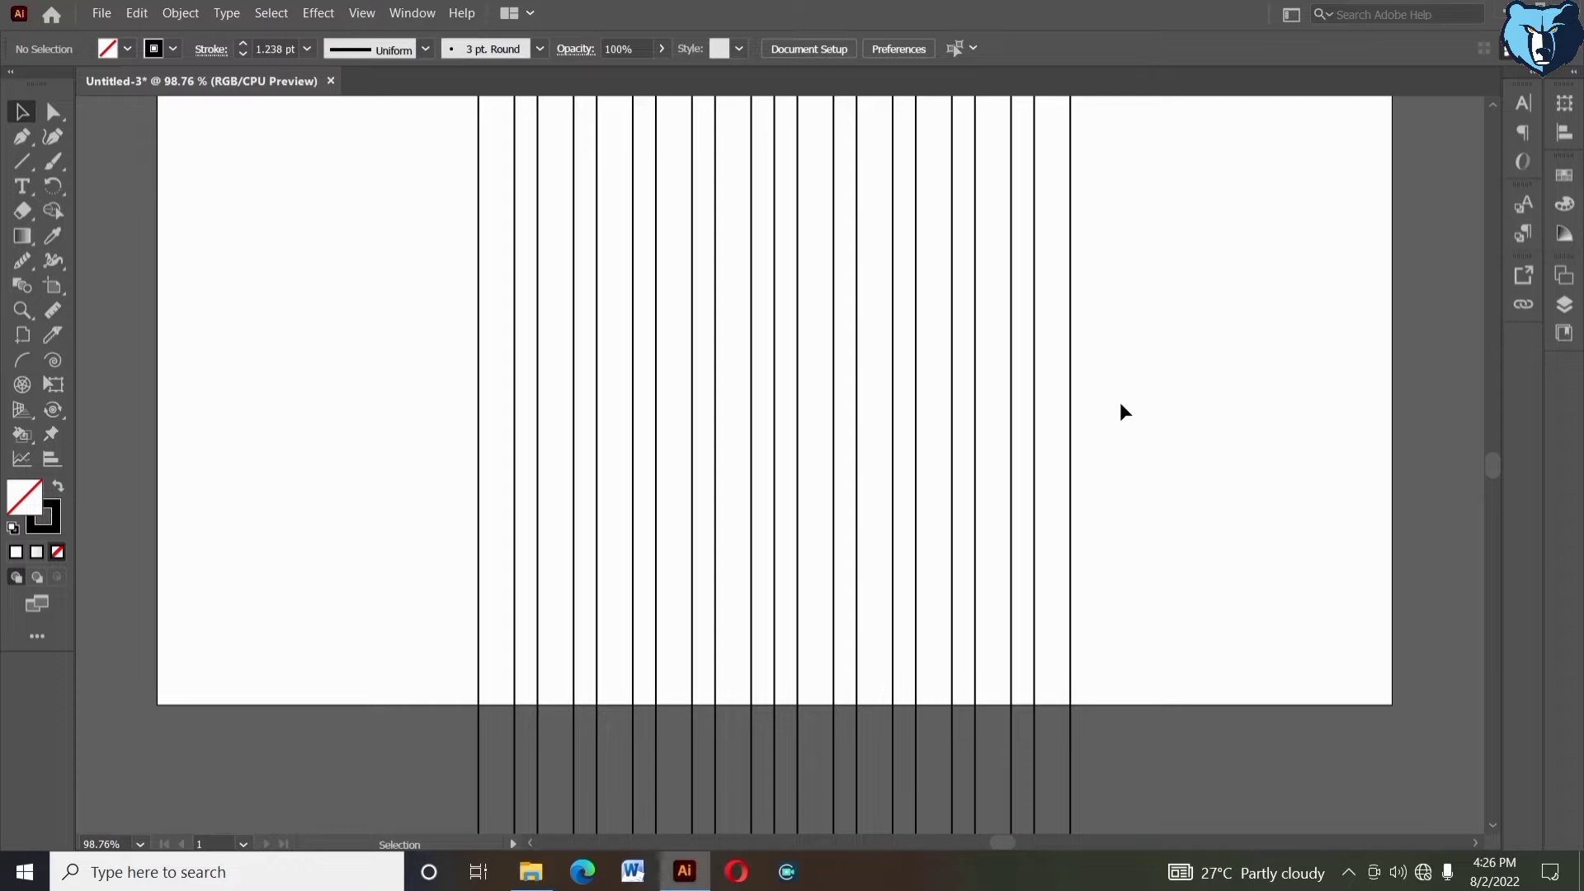
Set the line group's stroke to 1 pt and create a rotated copy whose lines slope down to the right
drag(406, 208, 1167, 444)
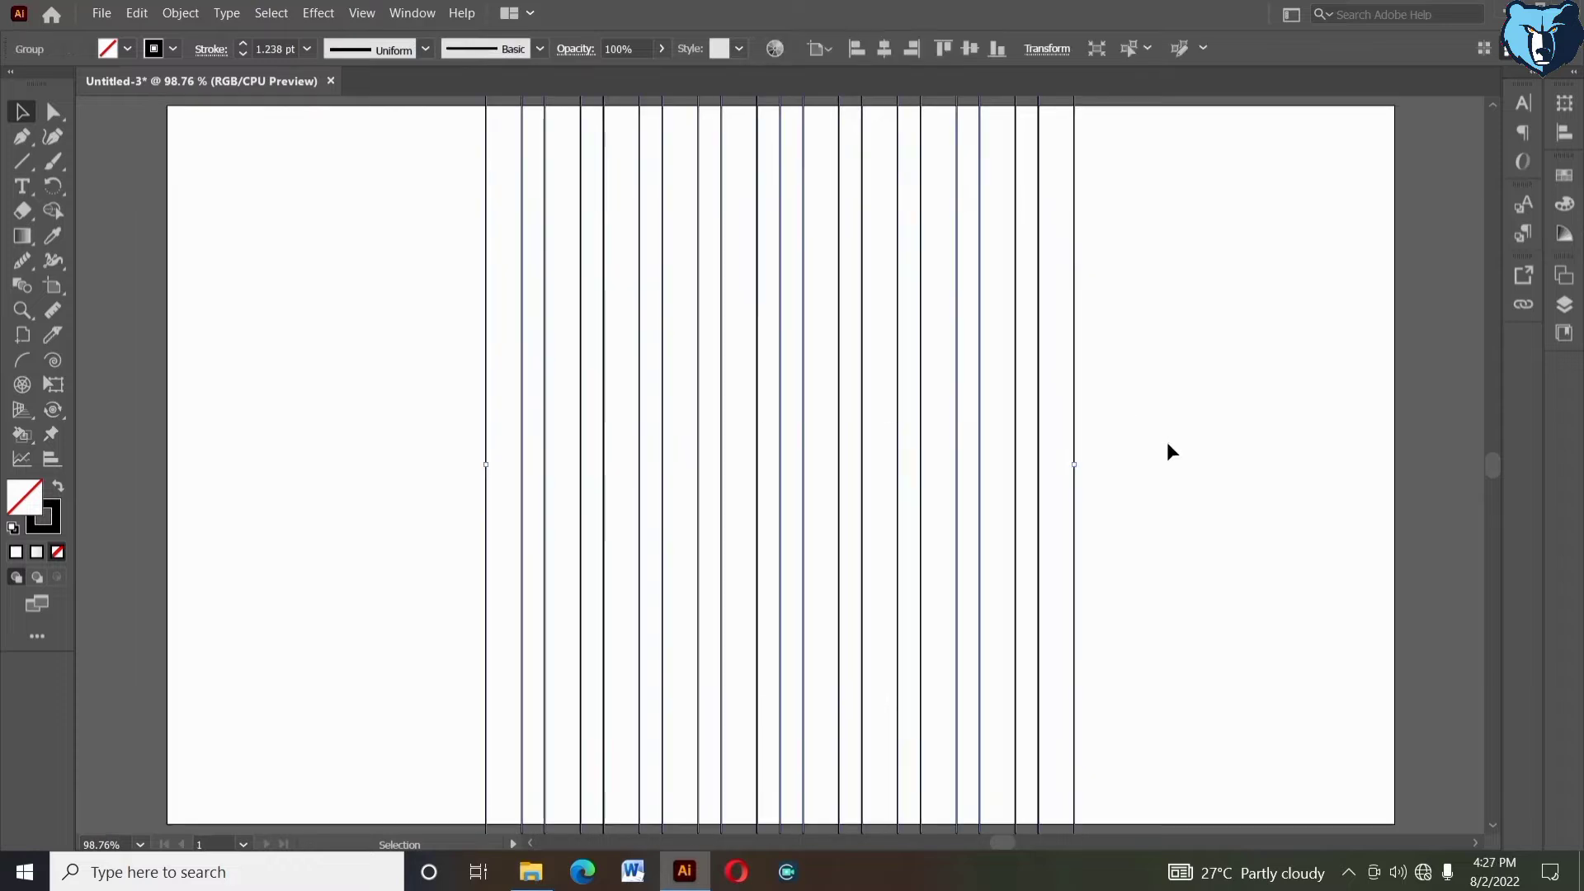
click(242, 55)
right_click(378, 238)
mouse_move(436, 437)
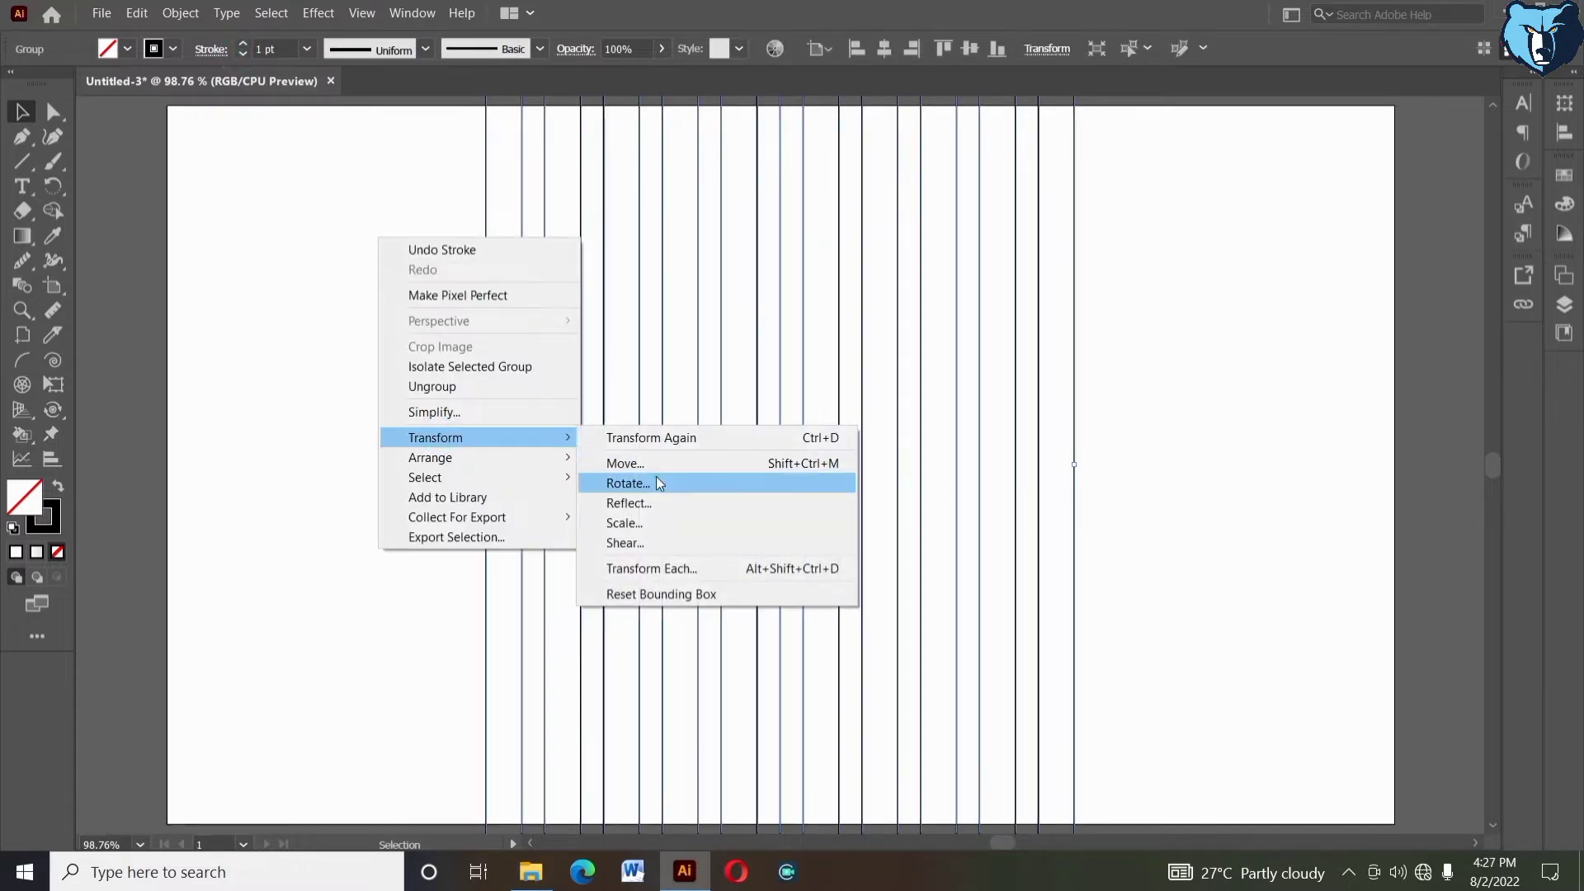
click(656, 483)
click(1203, 612)
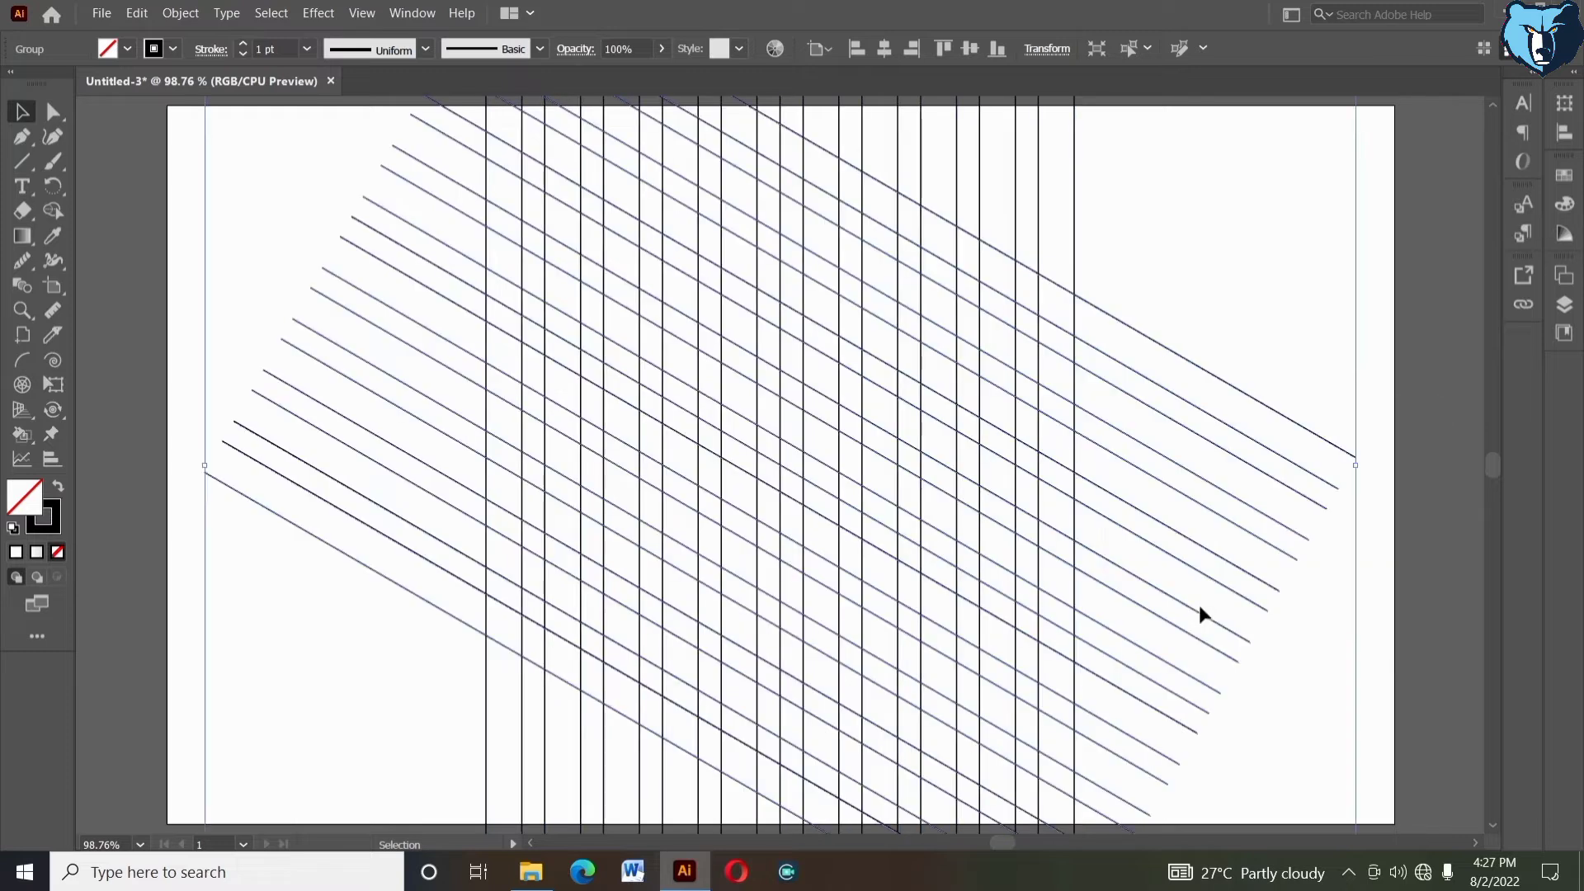
Create a copy of the slanted line group reflected across the vertical axis to complete the isometric grid
right_click(302, 216)
click(396, 410)
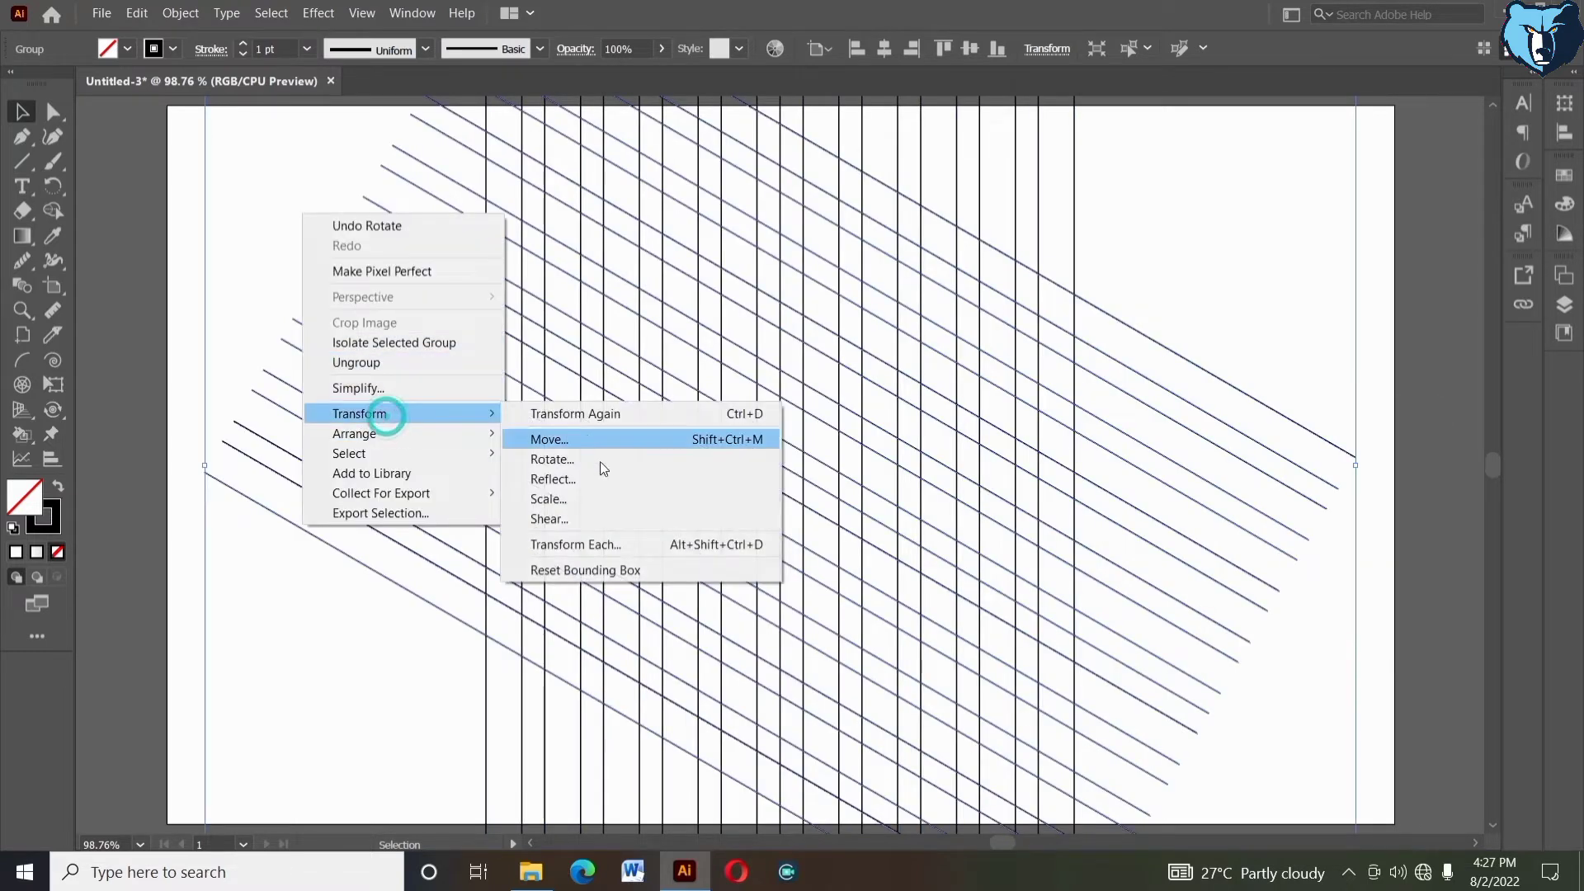
click(596, 476)
click(671, 561)
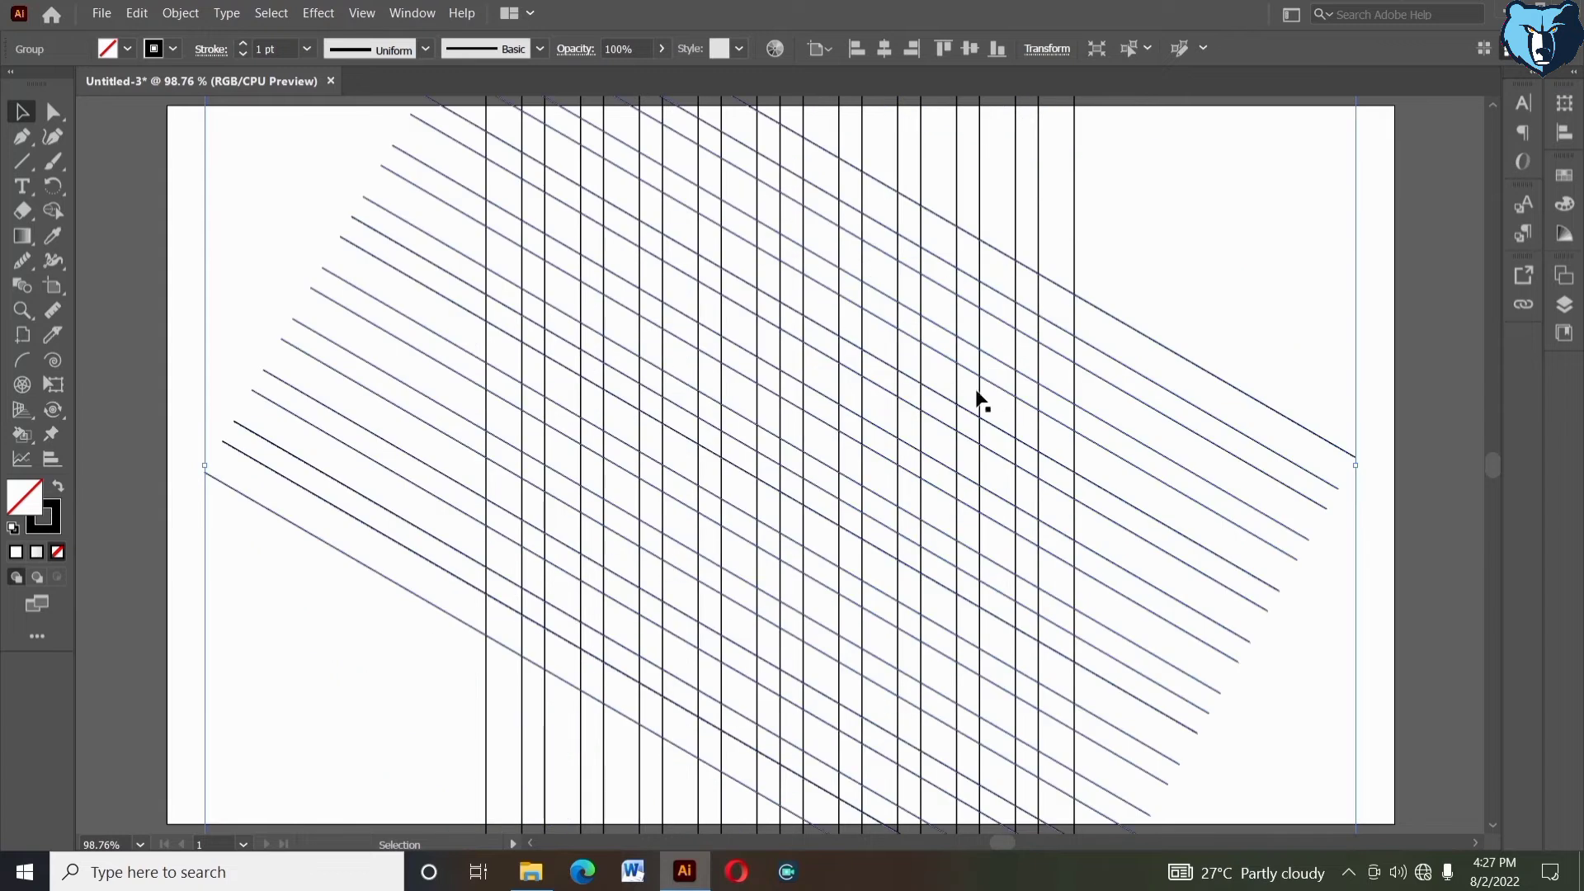
click(1300, 216)
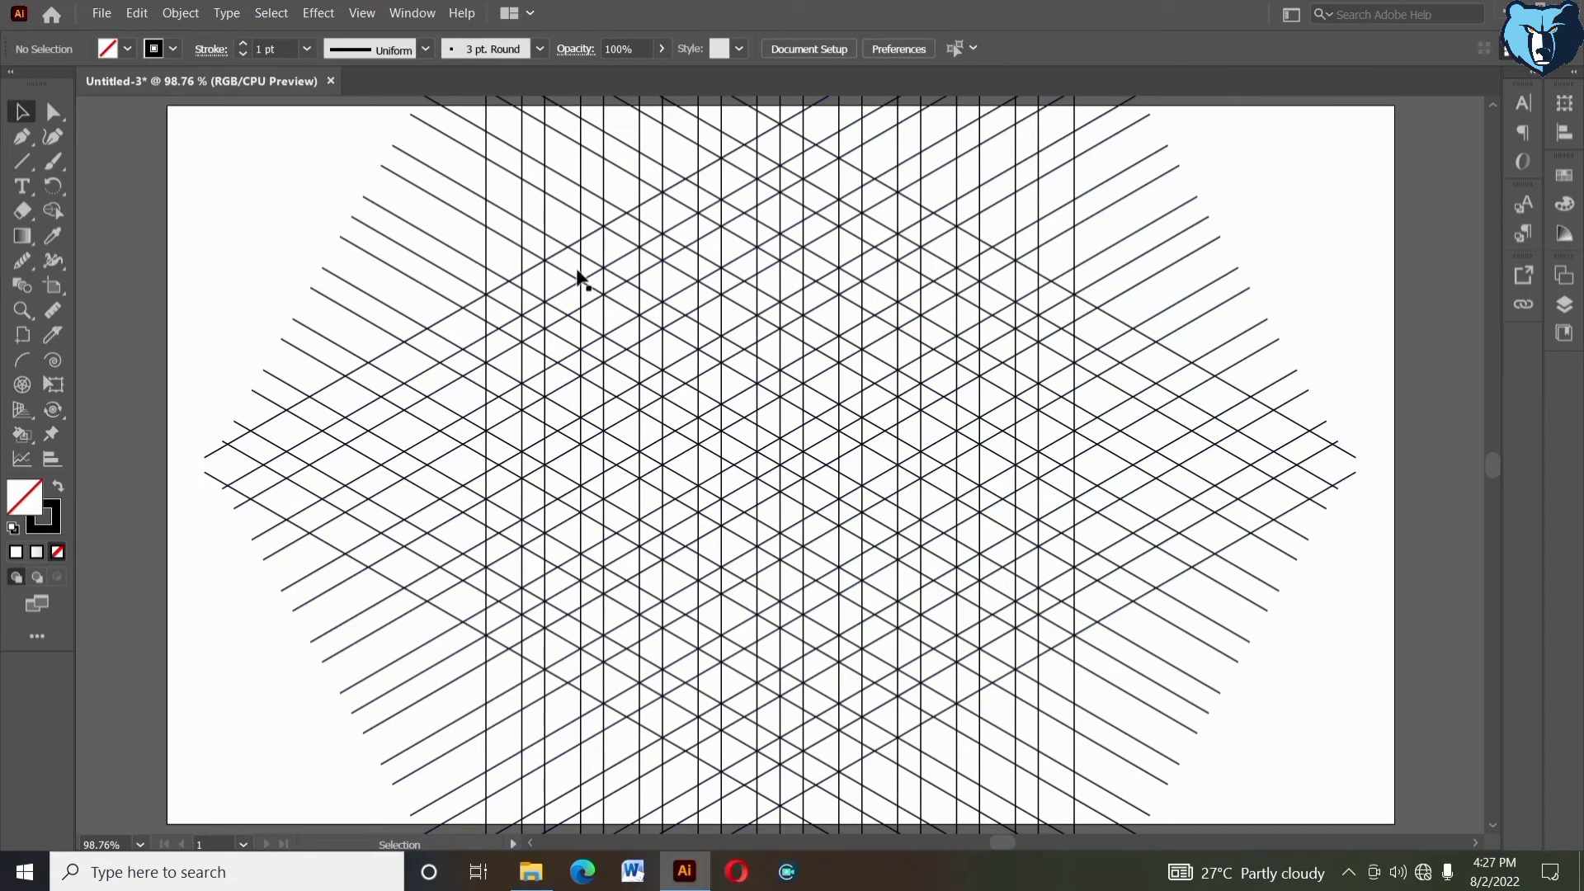
Select all three line groups of the grid and set their stroke weight to 0.25 pt
drag(289, 161, 1179, 706)
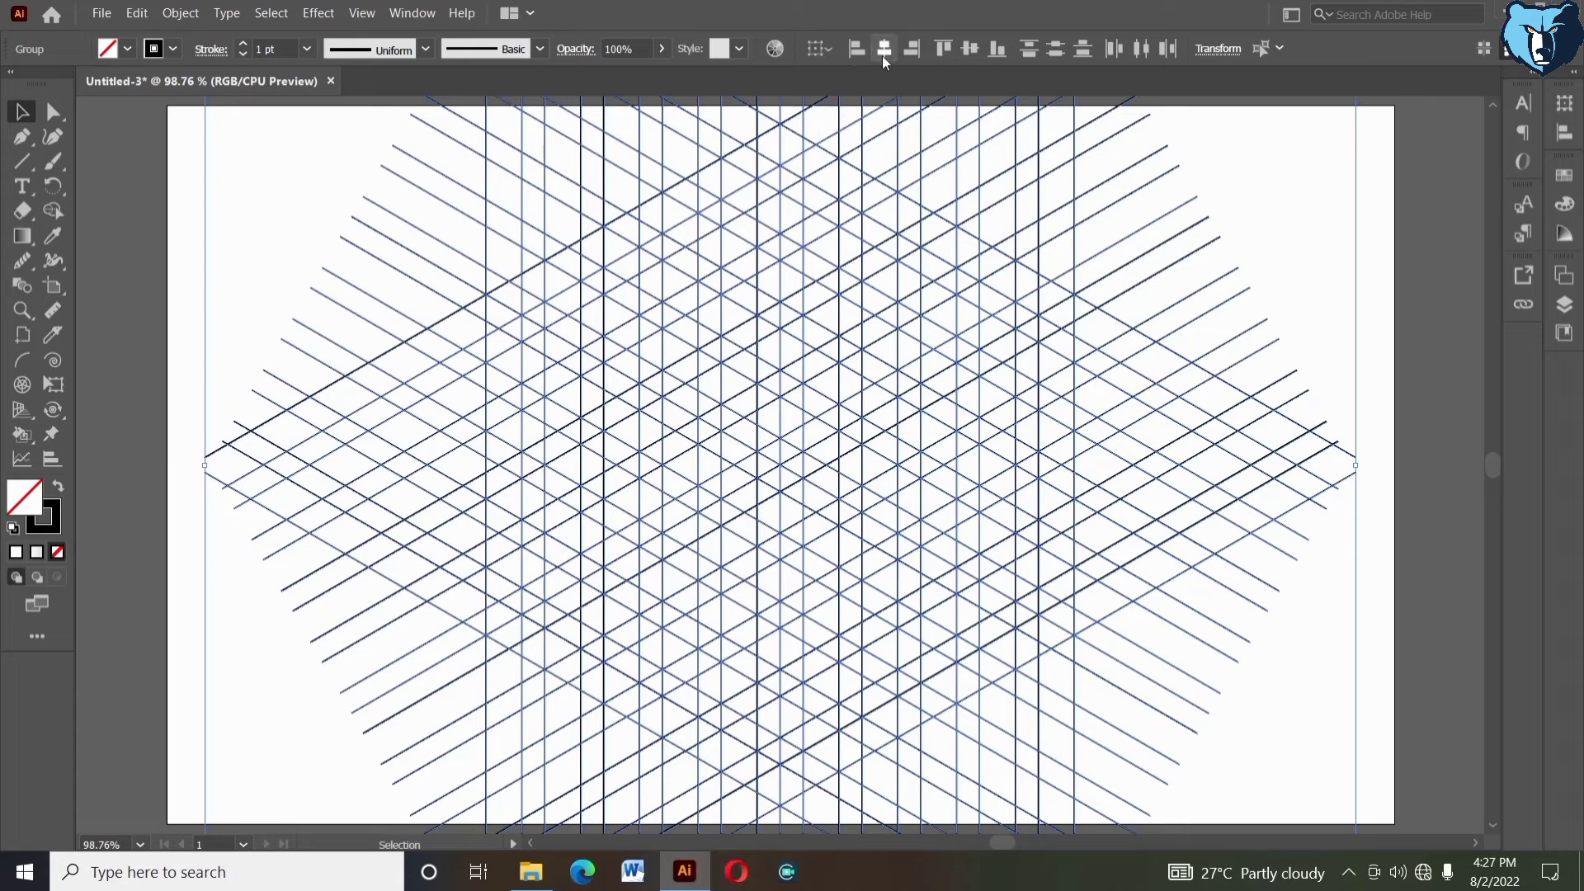
click(242, 56)
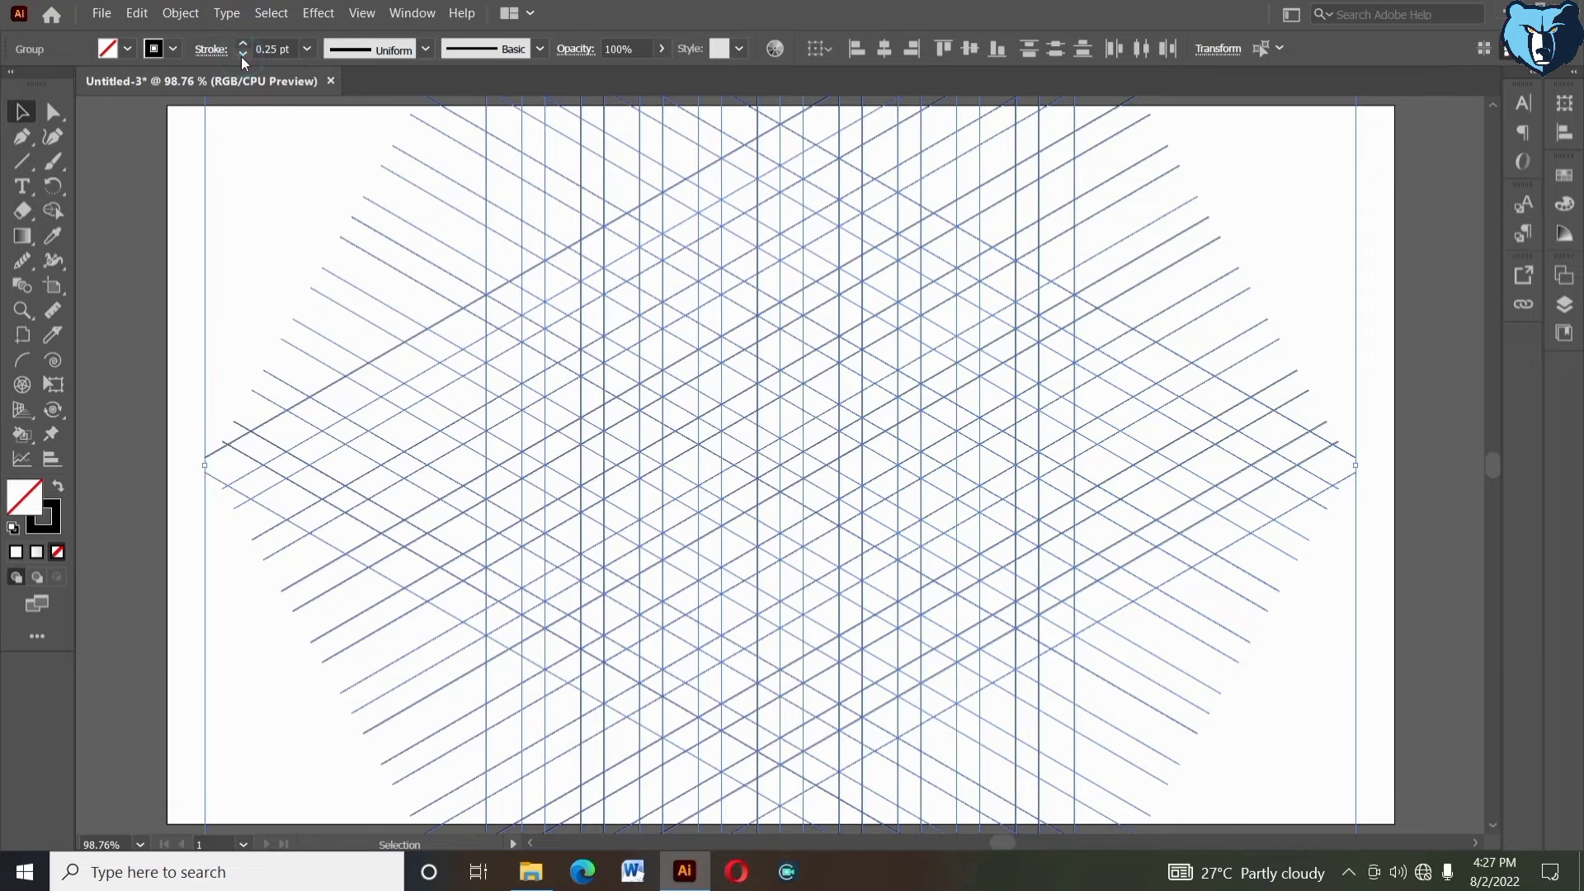
Swap the fill and stroke of the selected line groups, giving them a black fill and no stroke
click(242, 57)
click(240, 45)
key(z)
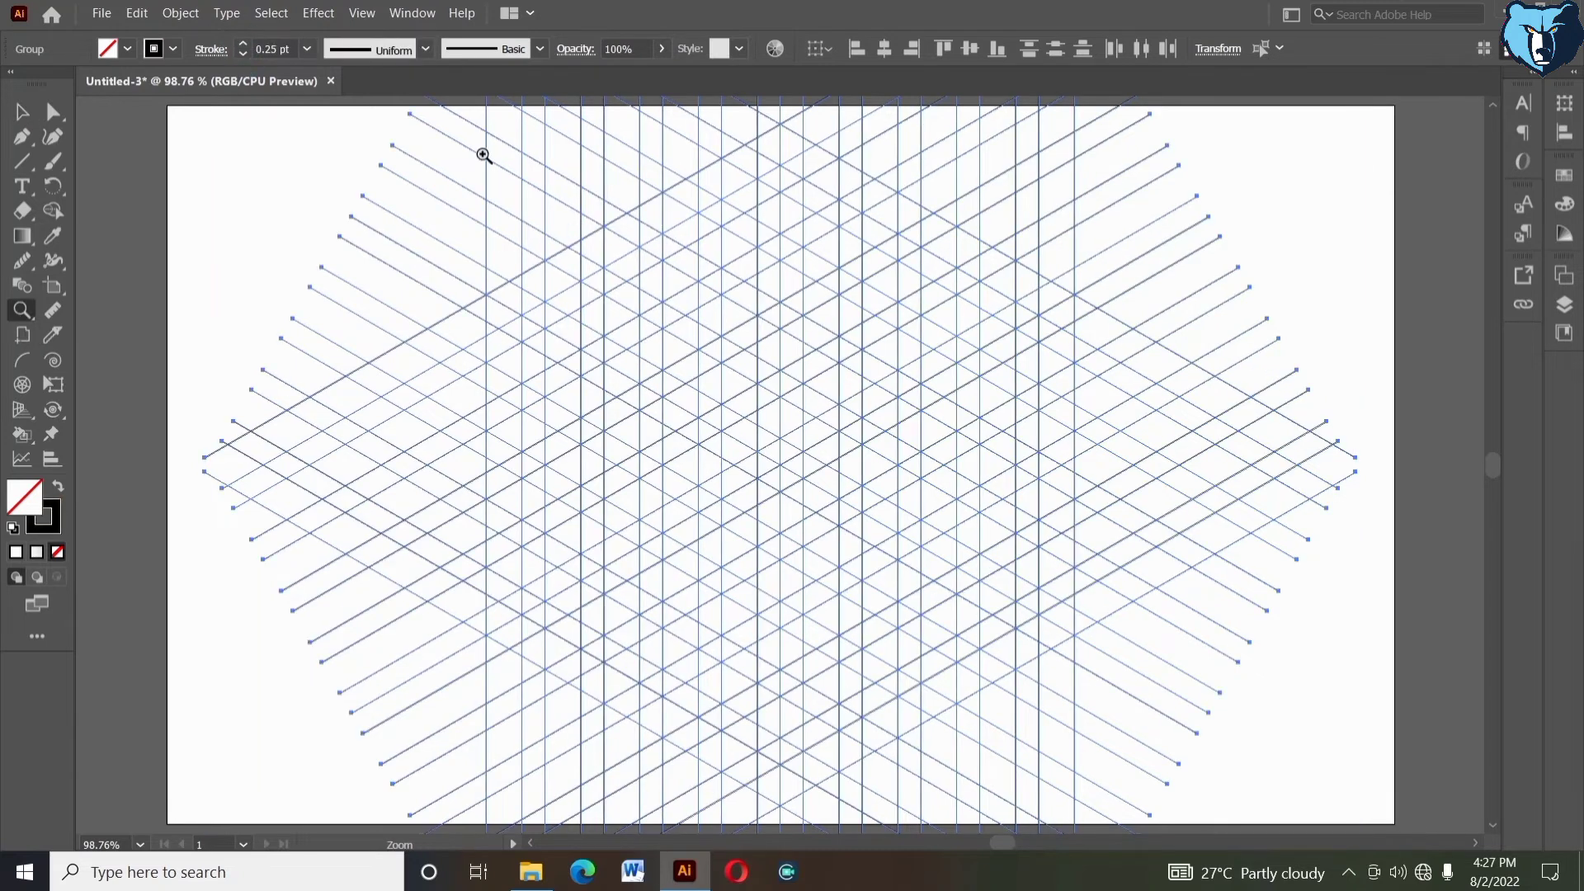
drag(461, 133, 1093, 819)
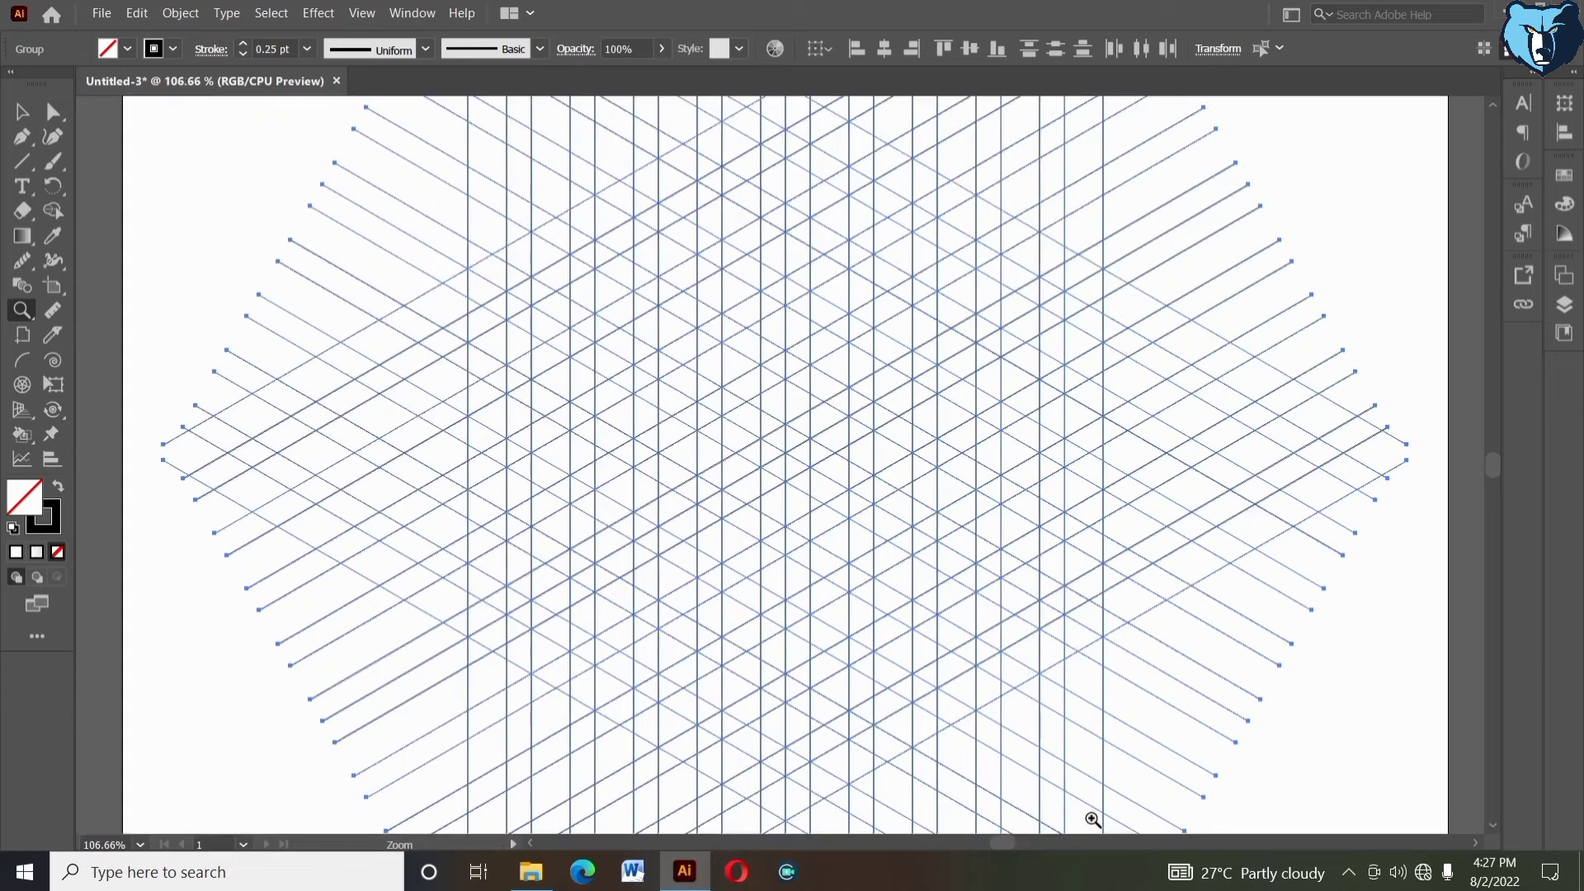
drag(943, 630, 940, 638)
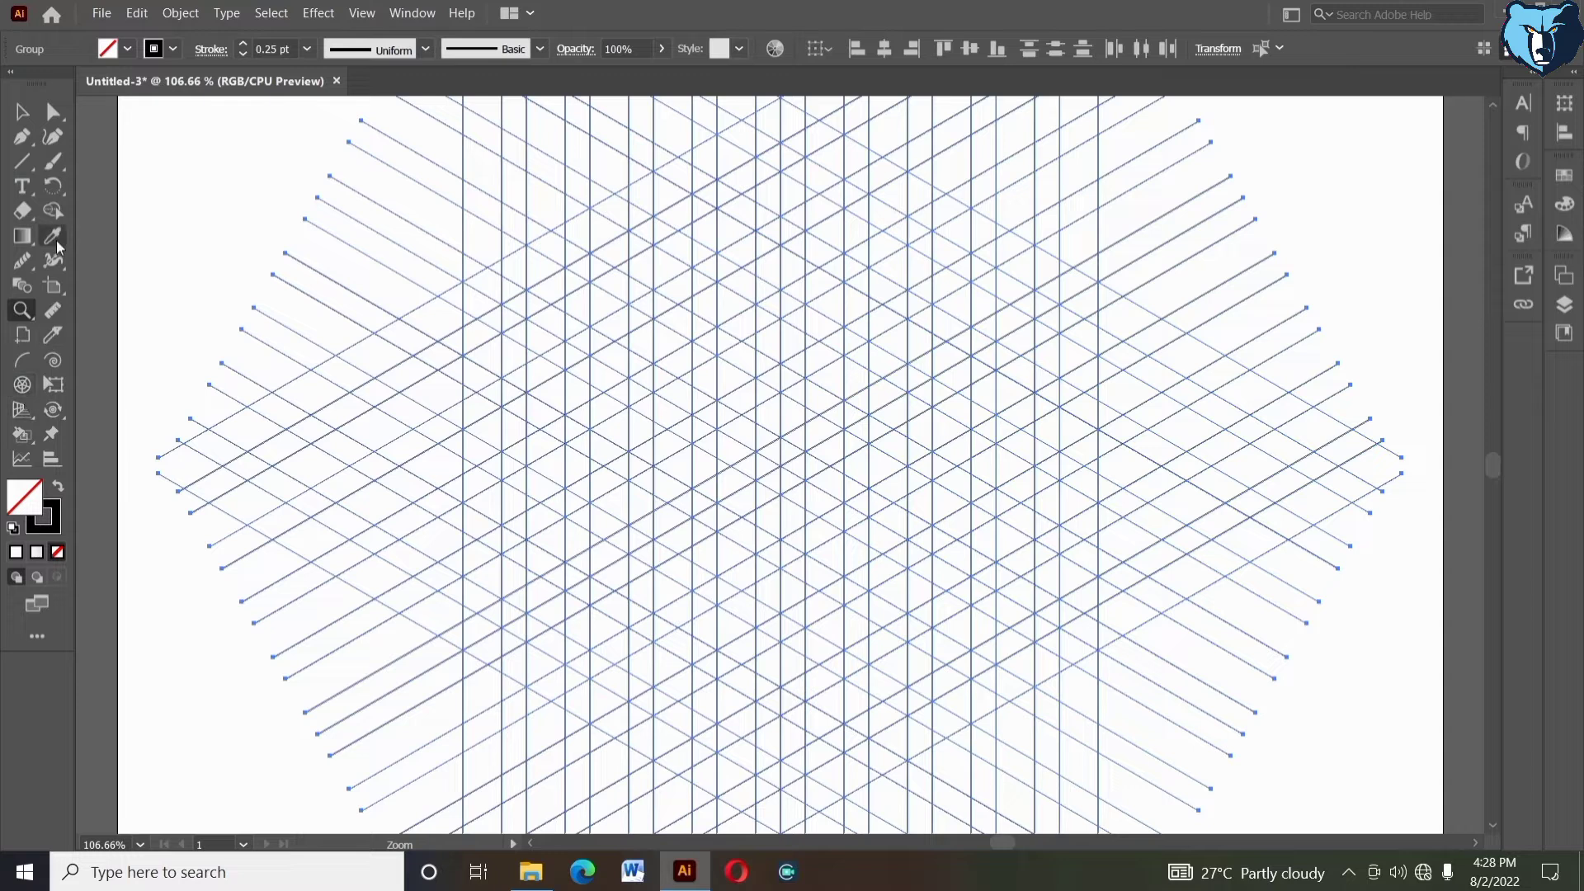
click(58, 486)
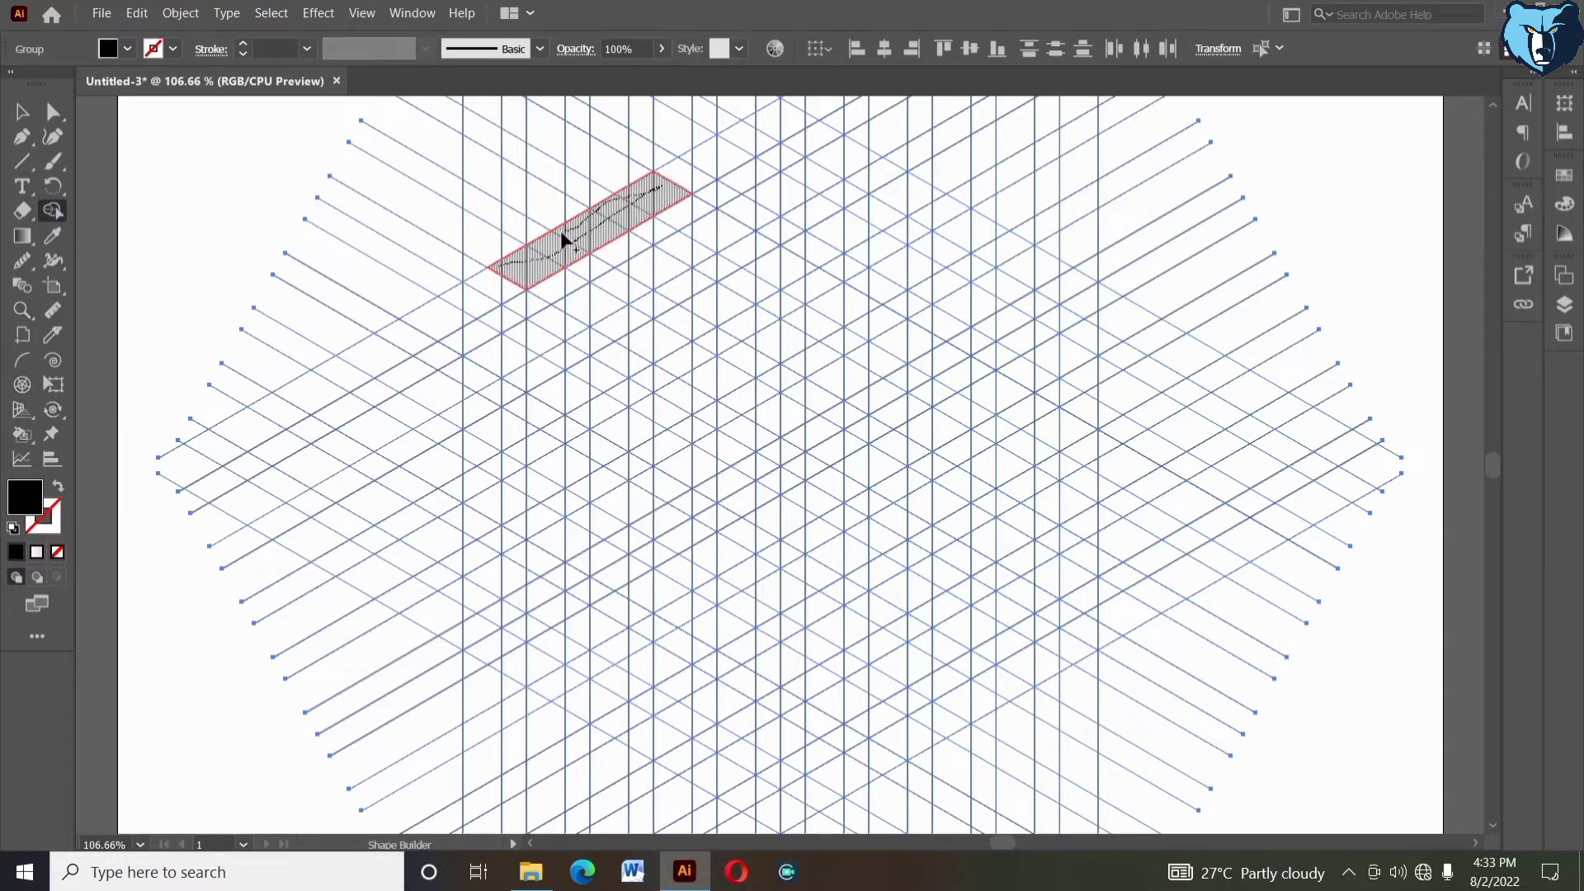
Merge grid cells with Shape Builder into the topmost chevron band, peaking at the centre line and ending at the outermost right vertical
mouse_move(561, 239)
mouse_down()
mouse_move(784, 128)
mouse_move(762, 116)
mouse_move(745, 126)
mouse_move(820, 127)
mouse_move(783, 123)
mouse_up()
drag(691, 154, 705, 163)
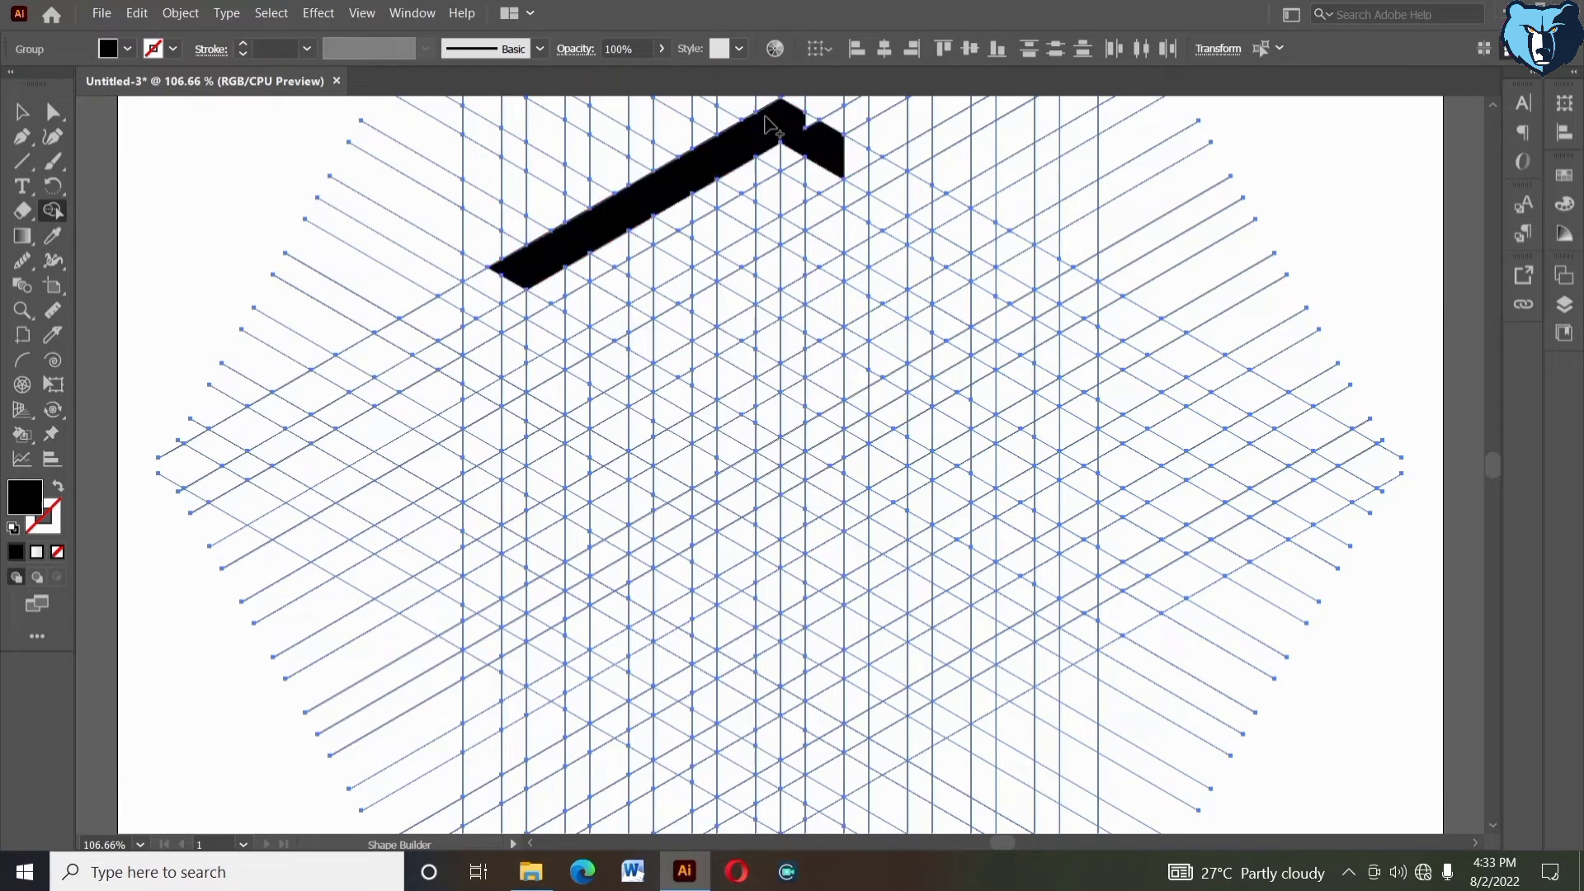
drag(777, 121, 952, 231)
drag(1073, 290, 1092, 315)
click(858, 161)
drag(922, 197, 1001, 241)
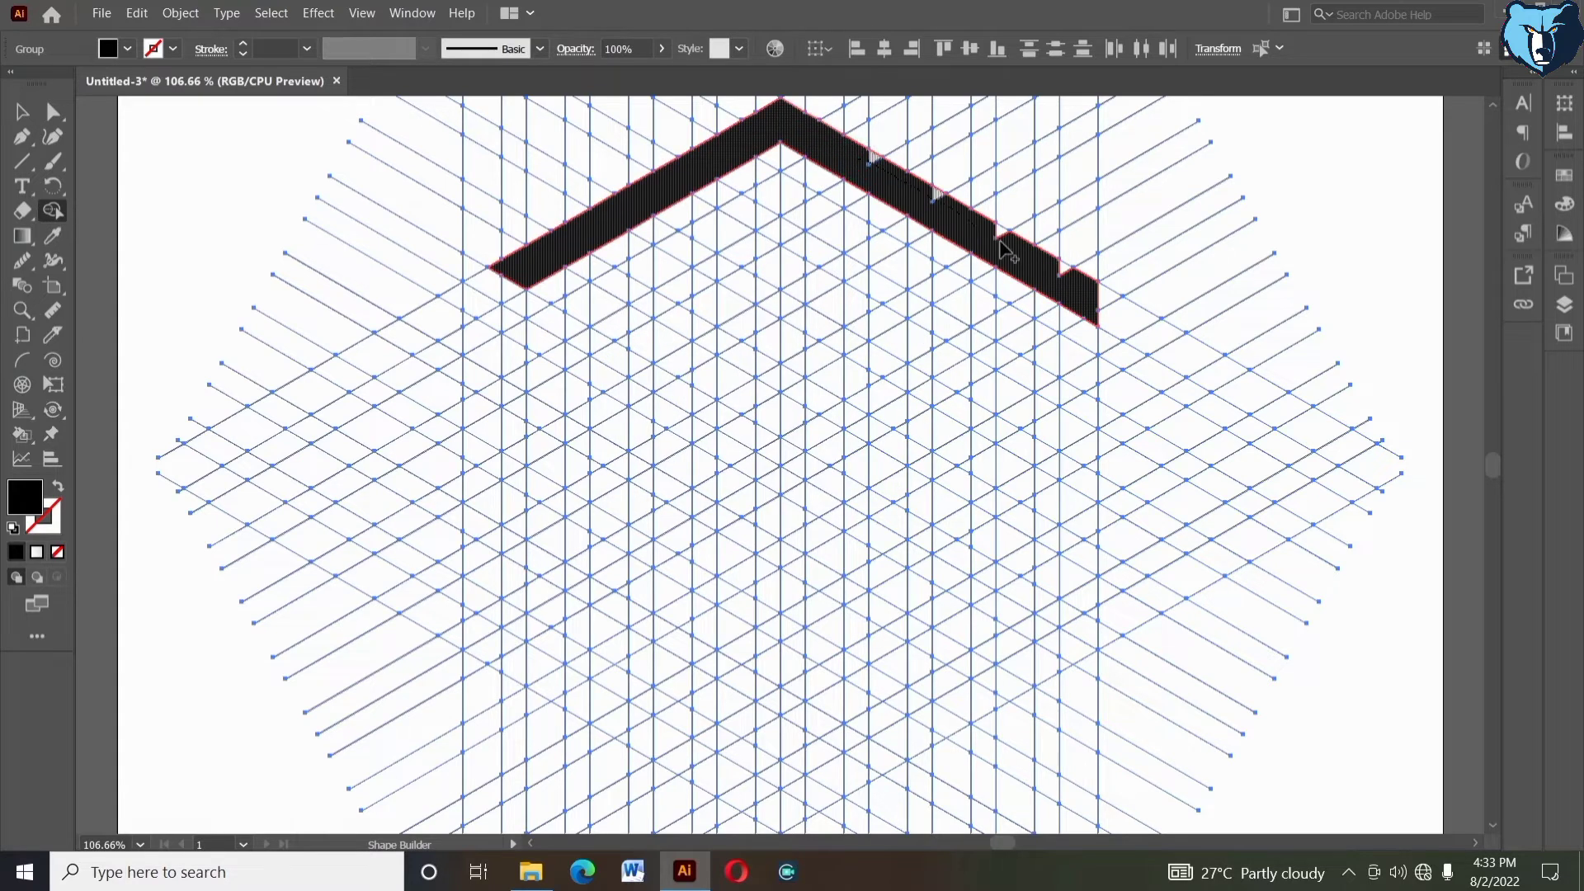
drag(1070, 281, 1064, 283)
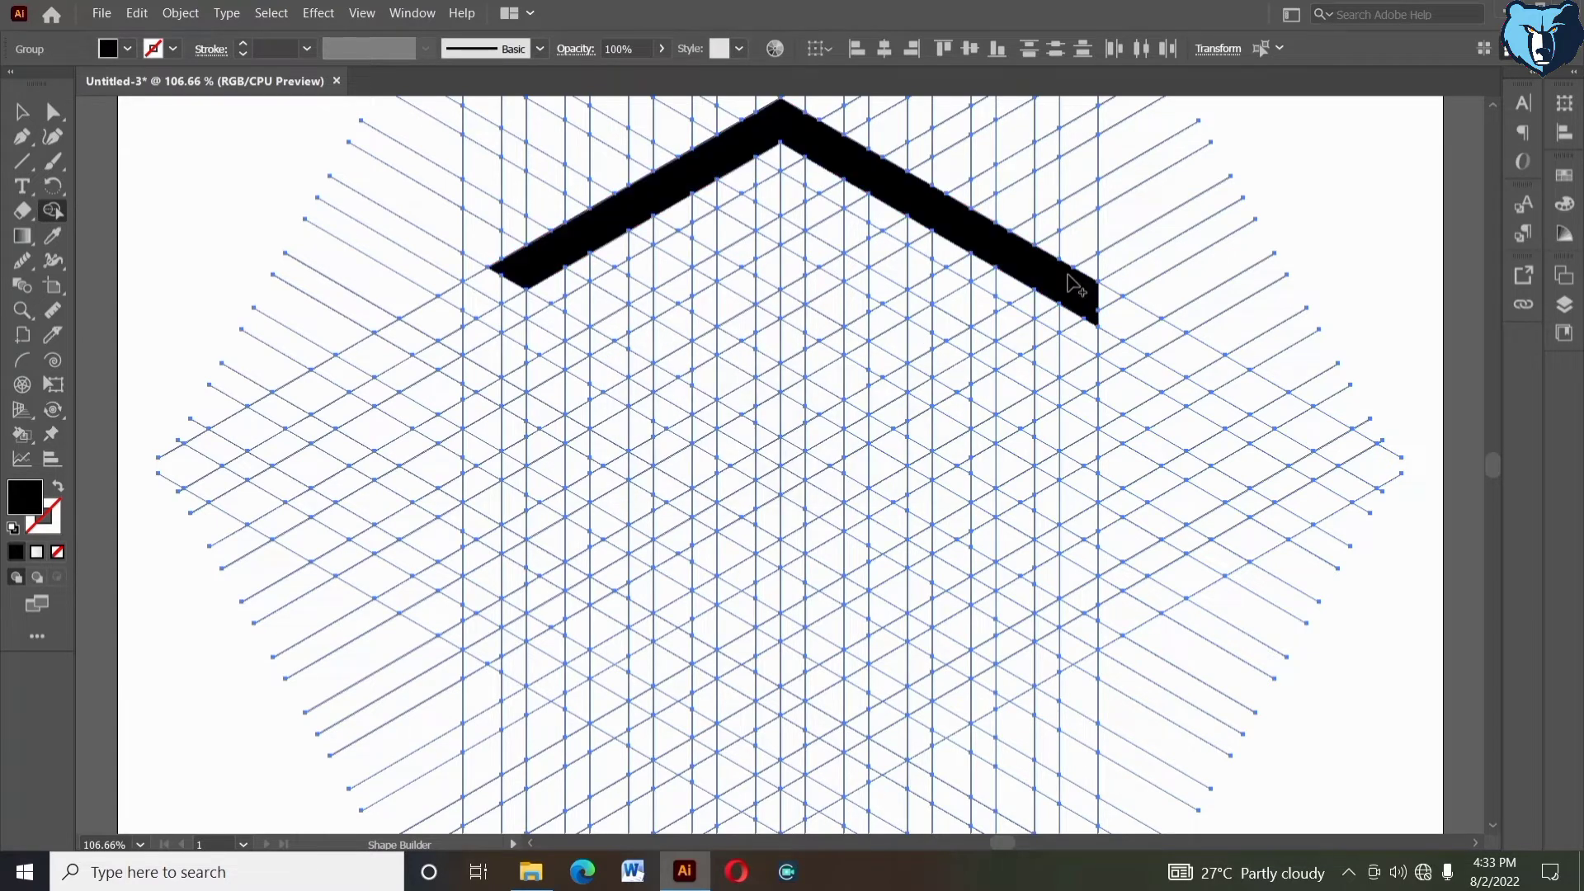
Build the second and third chevron bands below the first, leaving a narrow gap between bands and starting each further right
mouse_move(563, 305)
mouse_down()
mouse_move(627, 294)
mouse_move(775, 198)
mouse_up()
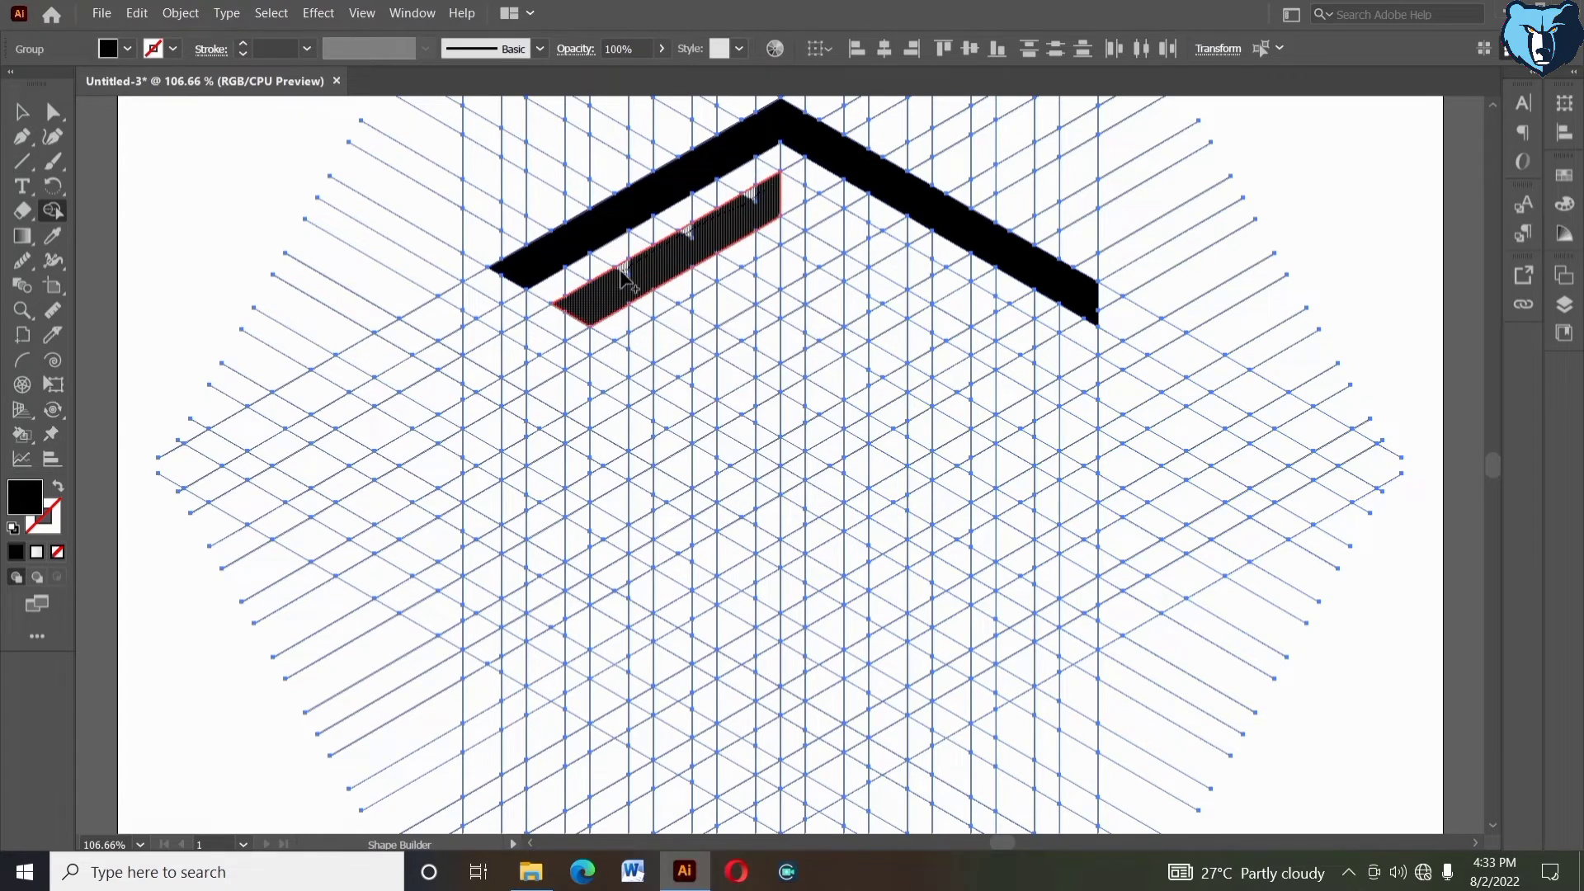
drag(843, 231, 1091, 391)
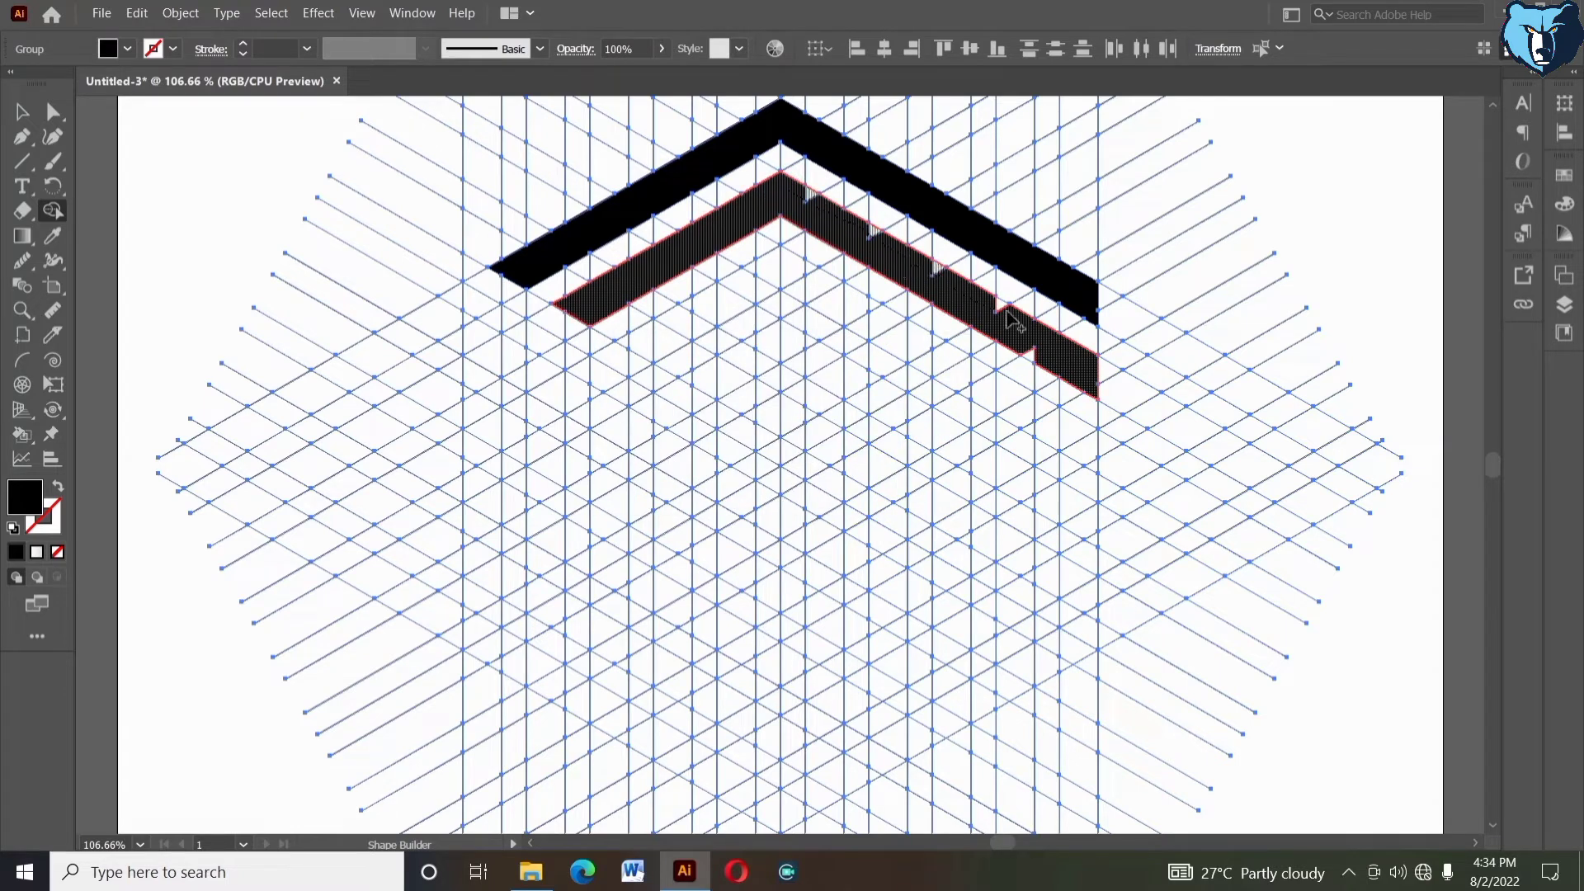
drag(1041, 363, 1043, 364)
mouse_move(625, 341)
mouse_down()
mouse_move(771, 293)
mouse_move(769, 272)
mouse_move(693, 312)
mouse_up()
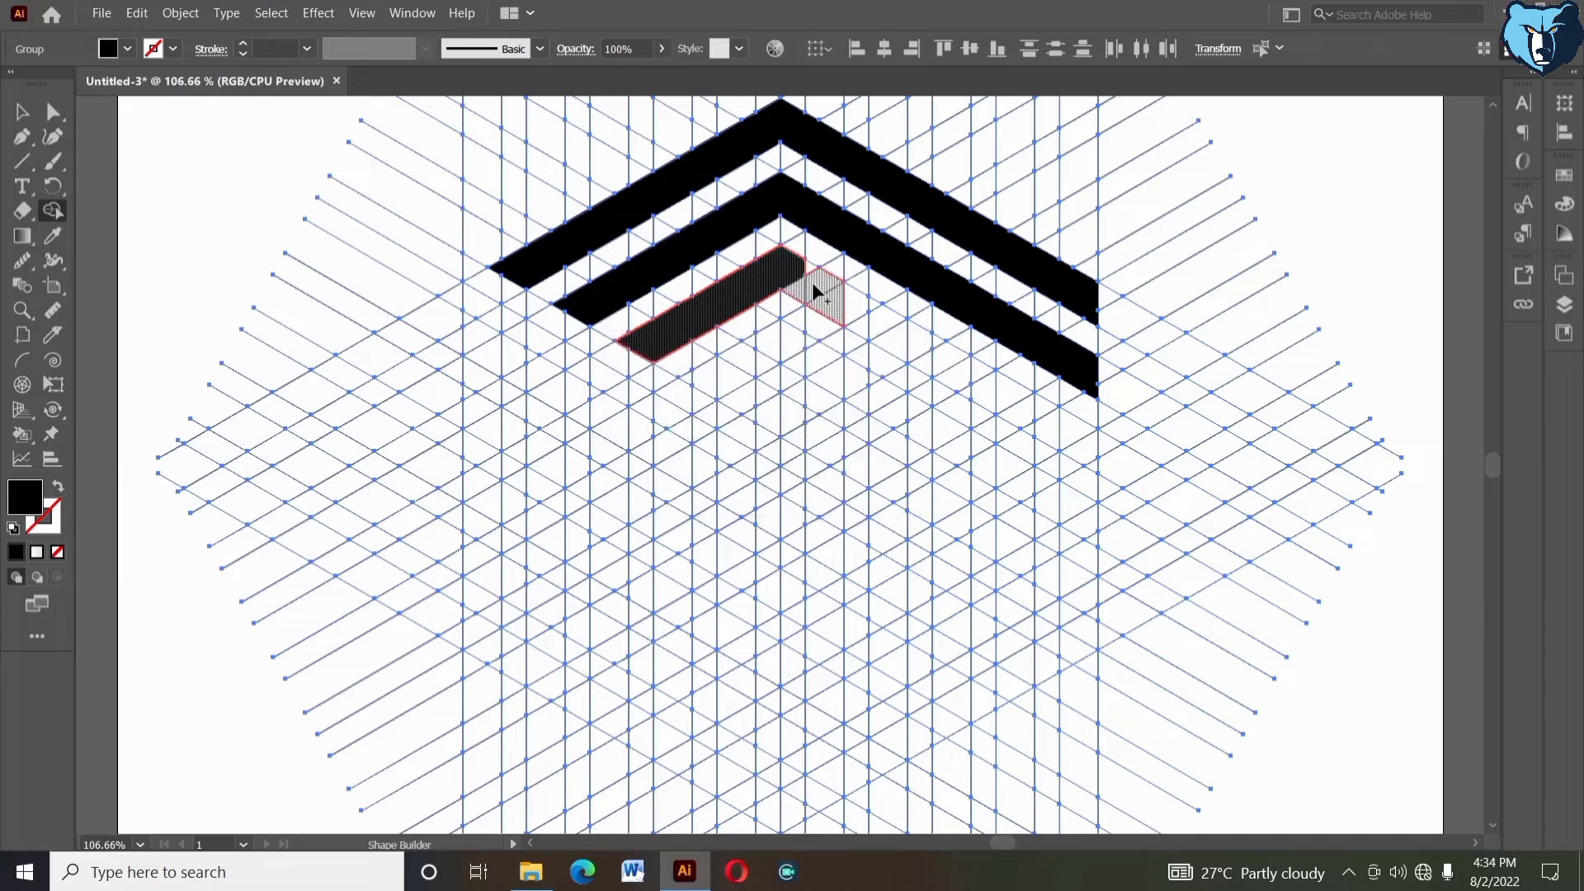
mouse_move(863, 320)
mouse_down()
mouse_move(1010, 394)
mouse_move(1094, 468)
mouse_up()
drag(862, 304, 1035, 435)
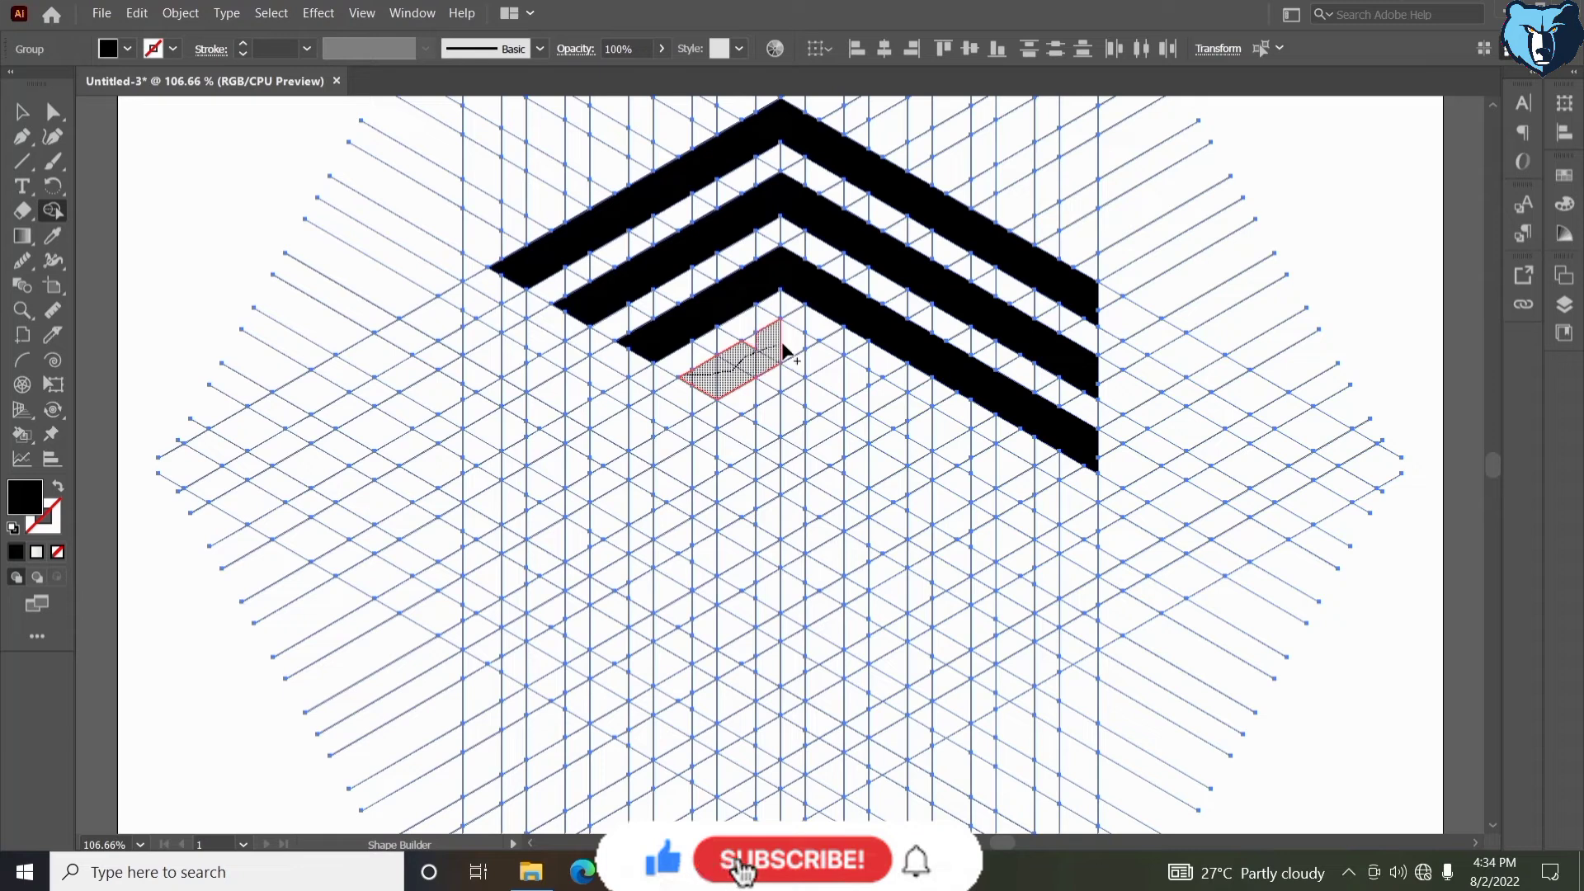
Merge grid cells into a fourth chevron band beneath the third, with a shorter left arm and a full right arm
mouse_move(751, 348)
mouse_down()
mouse_move(874, 405)
mouse_move(820, 359)
mouse_up()
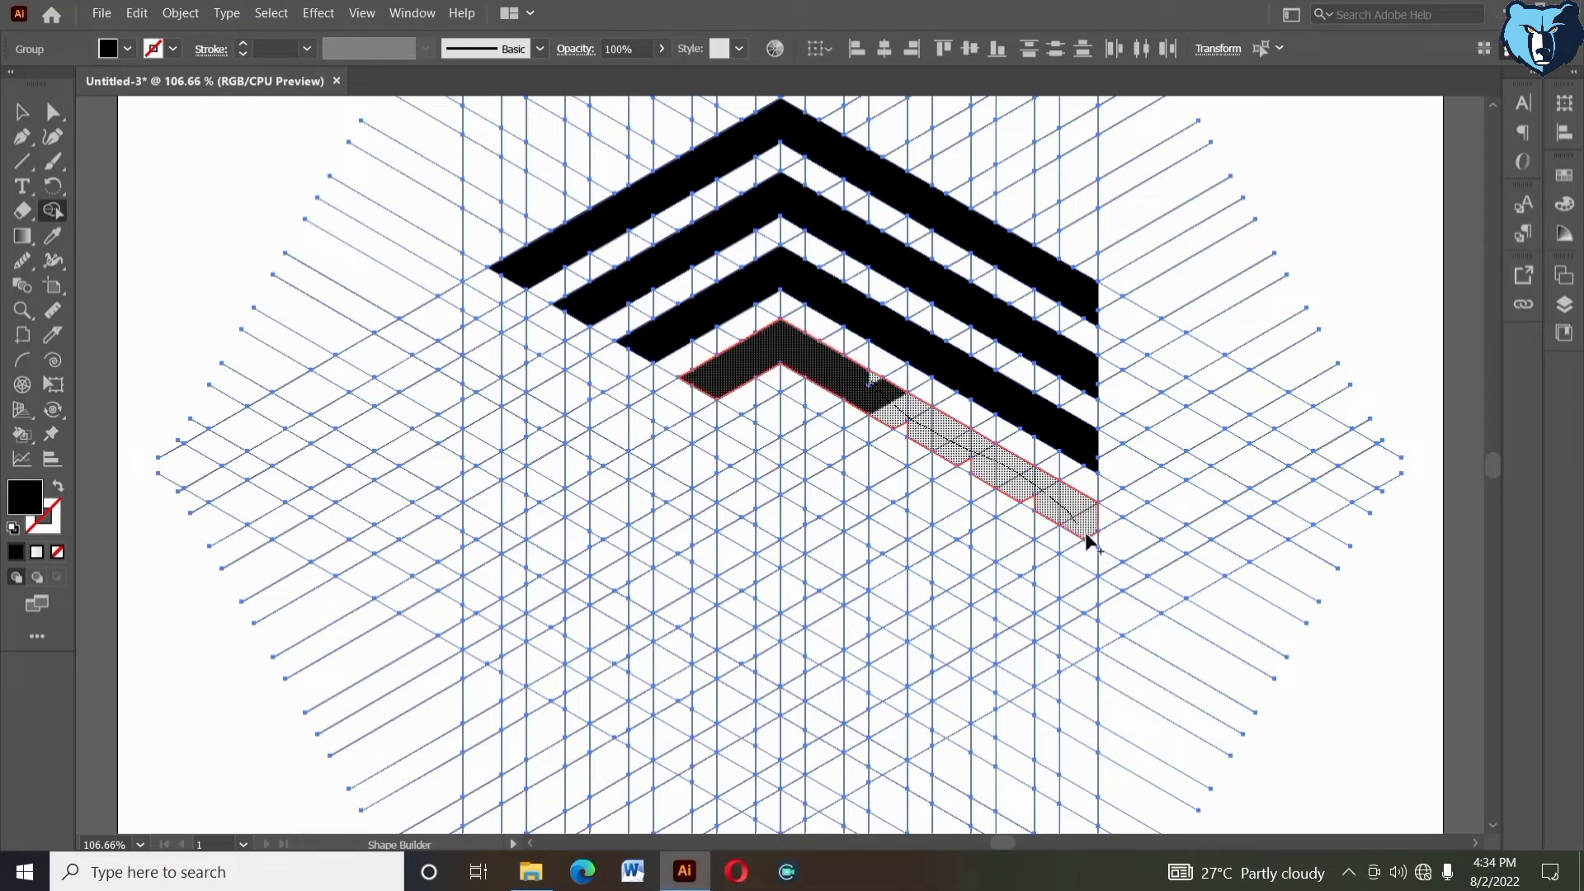
drag(1092, 536, 1092, 536)
click(1037, 509)
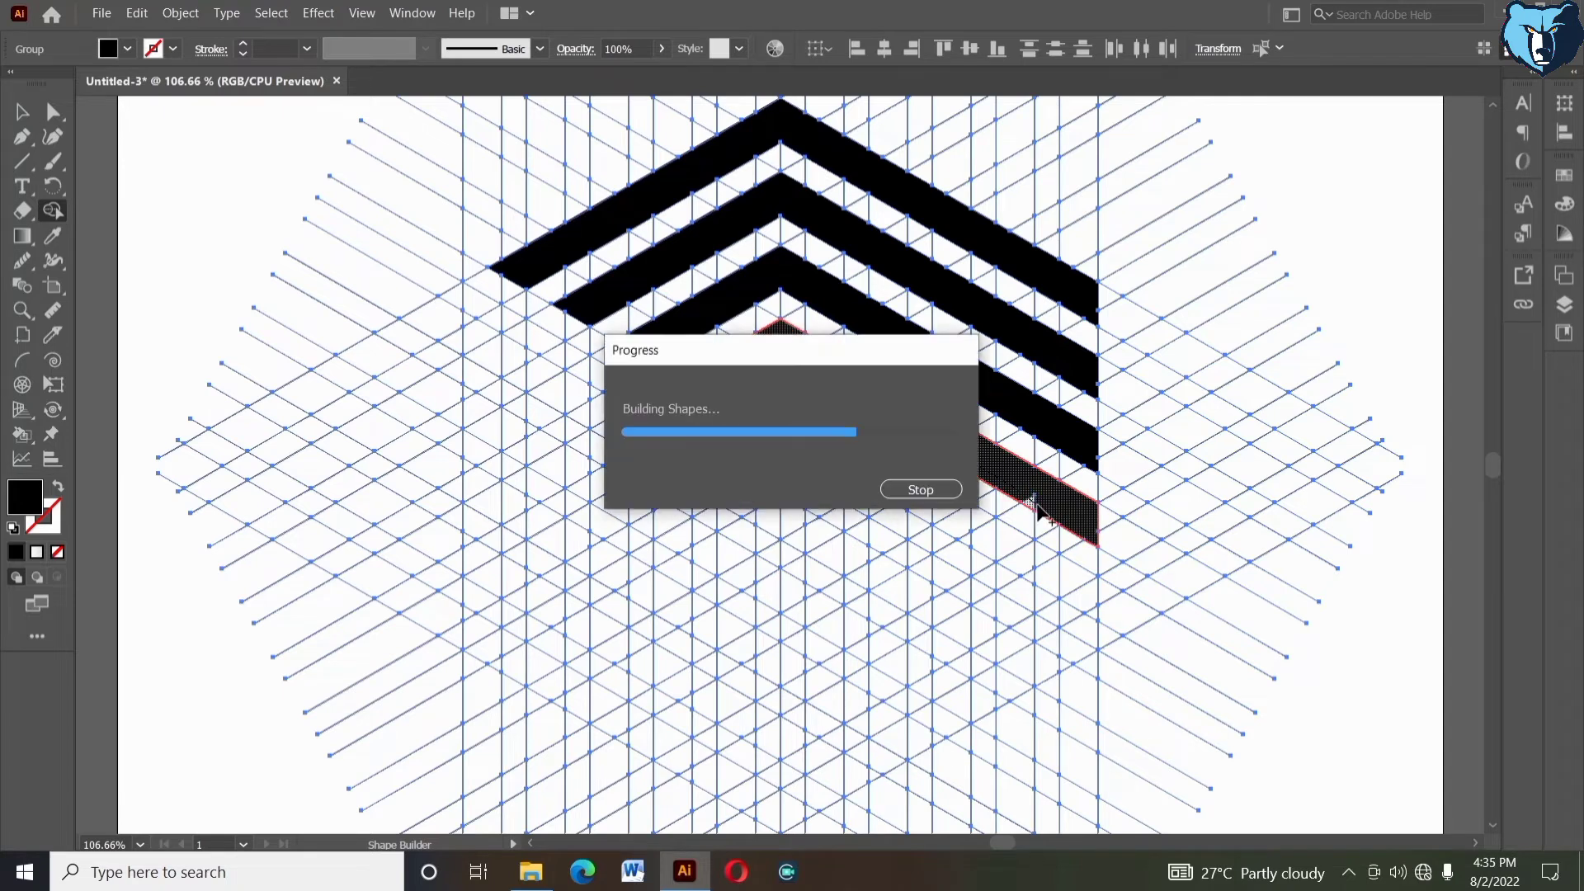
Extend the left ends of all four chevron bands down along their slope by merging the adjacent grid cells
click(505, 288)
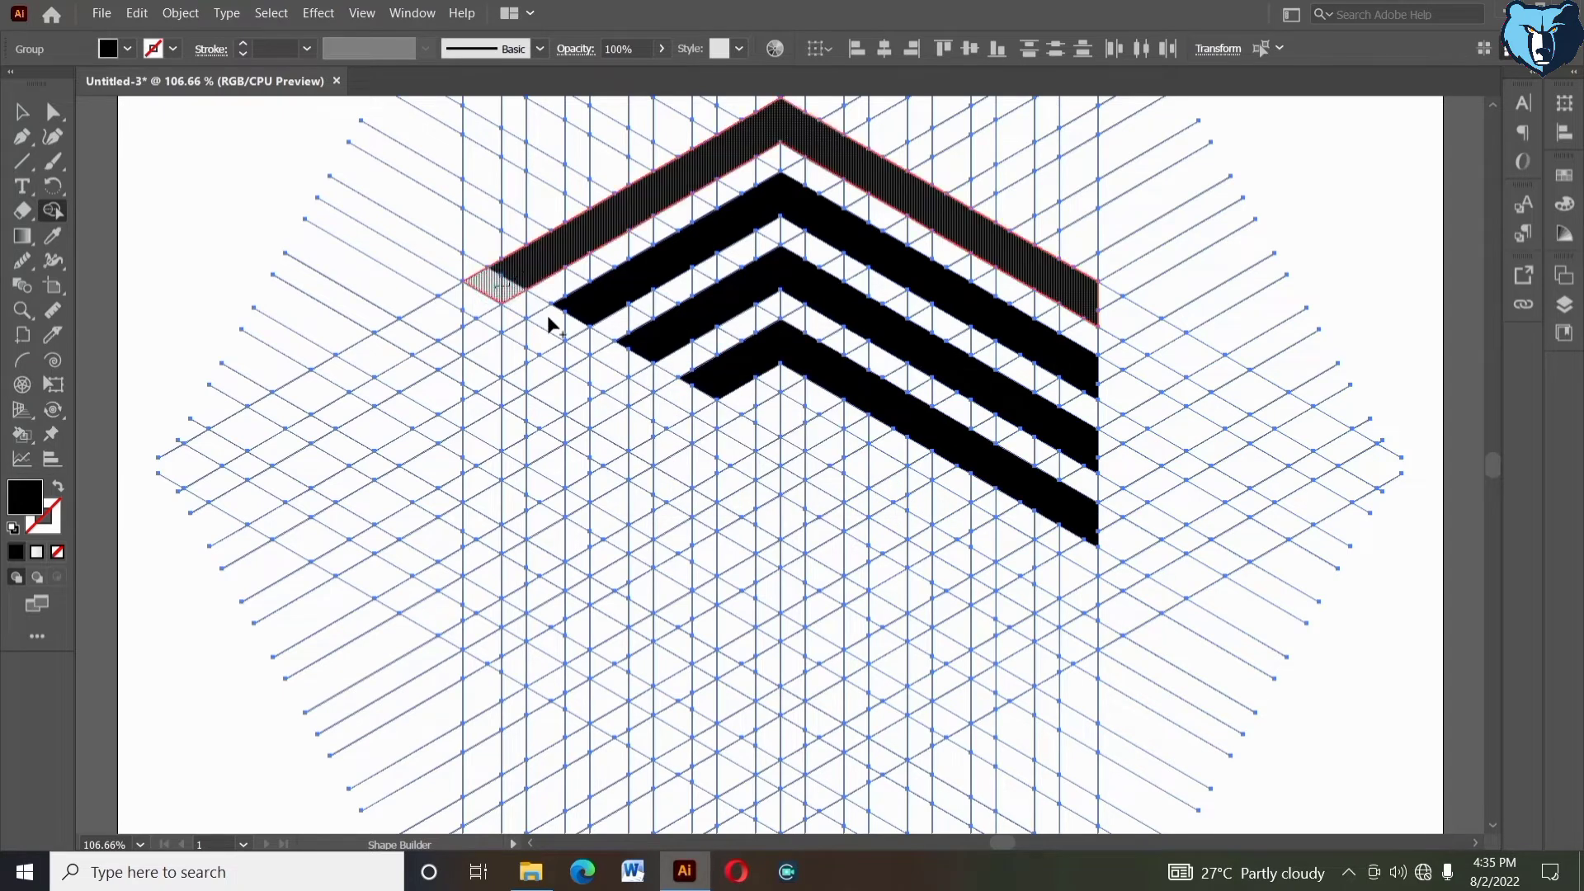
click(546, 321)
click(627, 363)
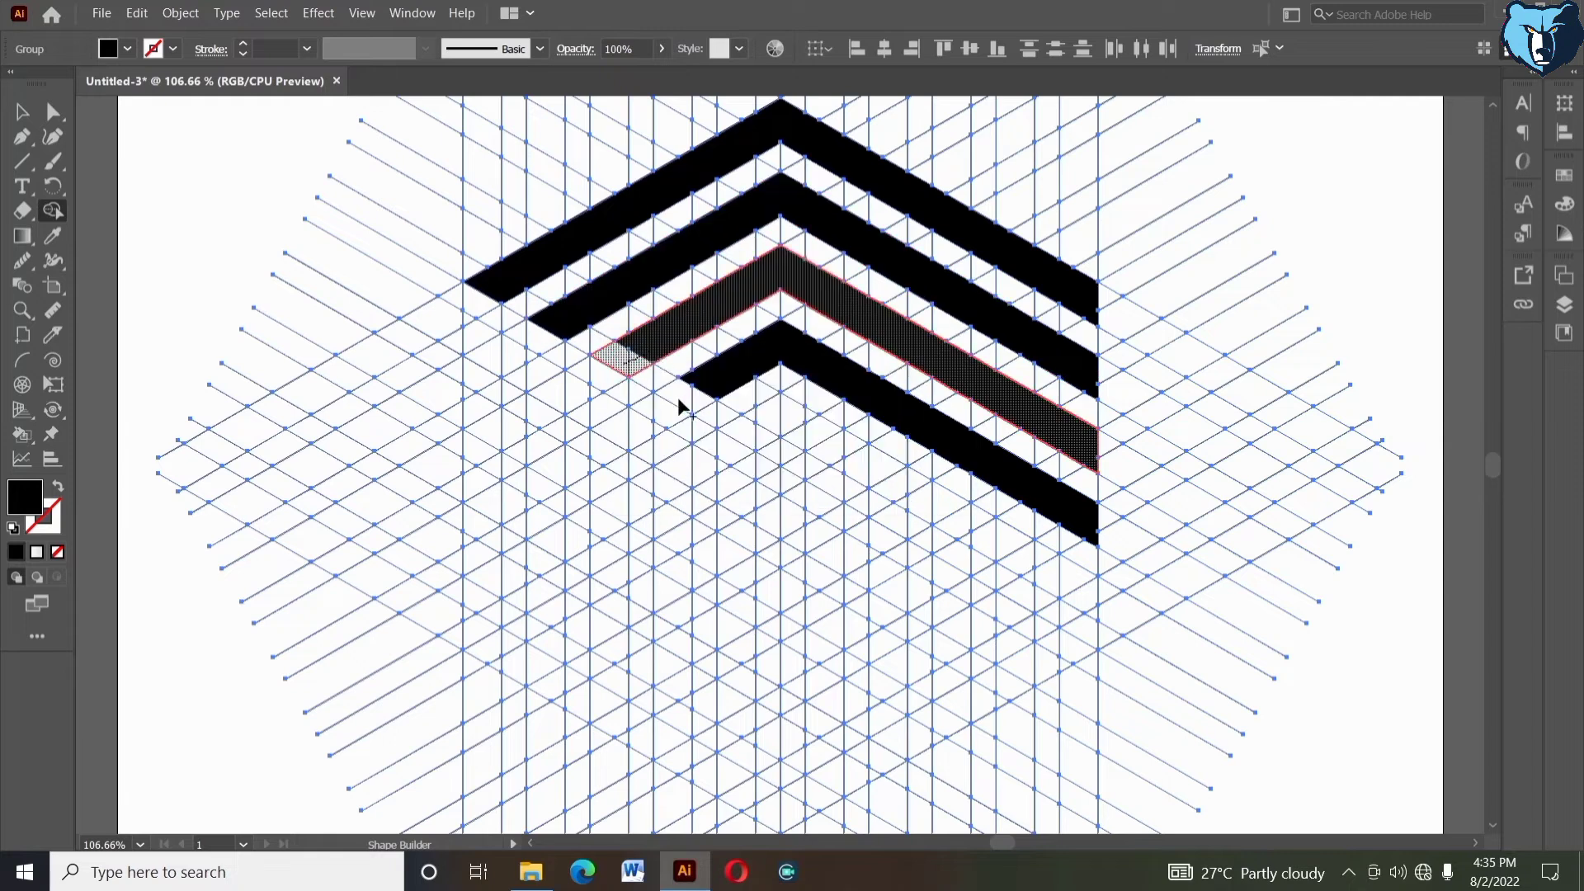
click(671, 399)
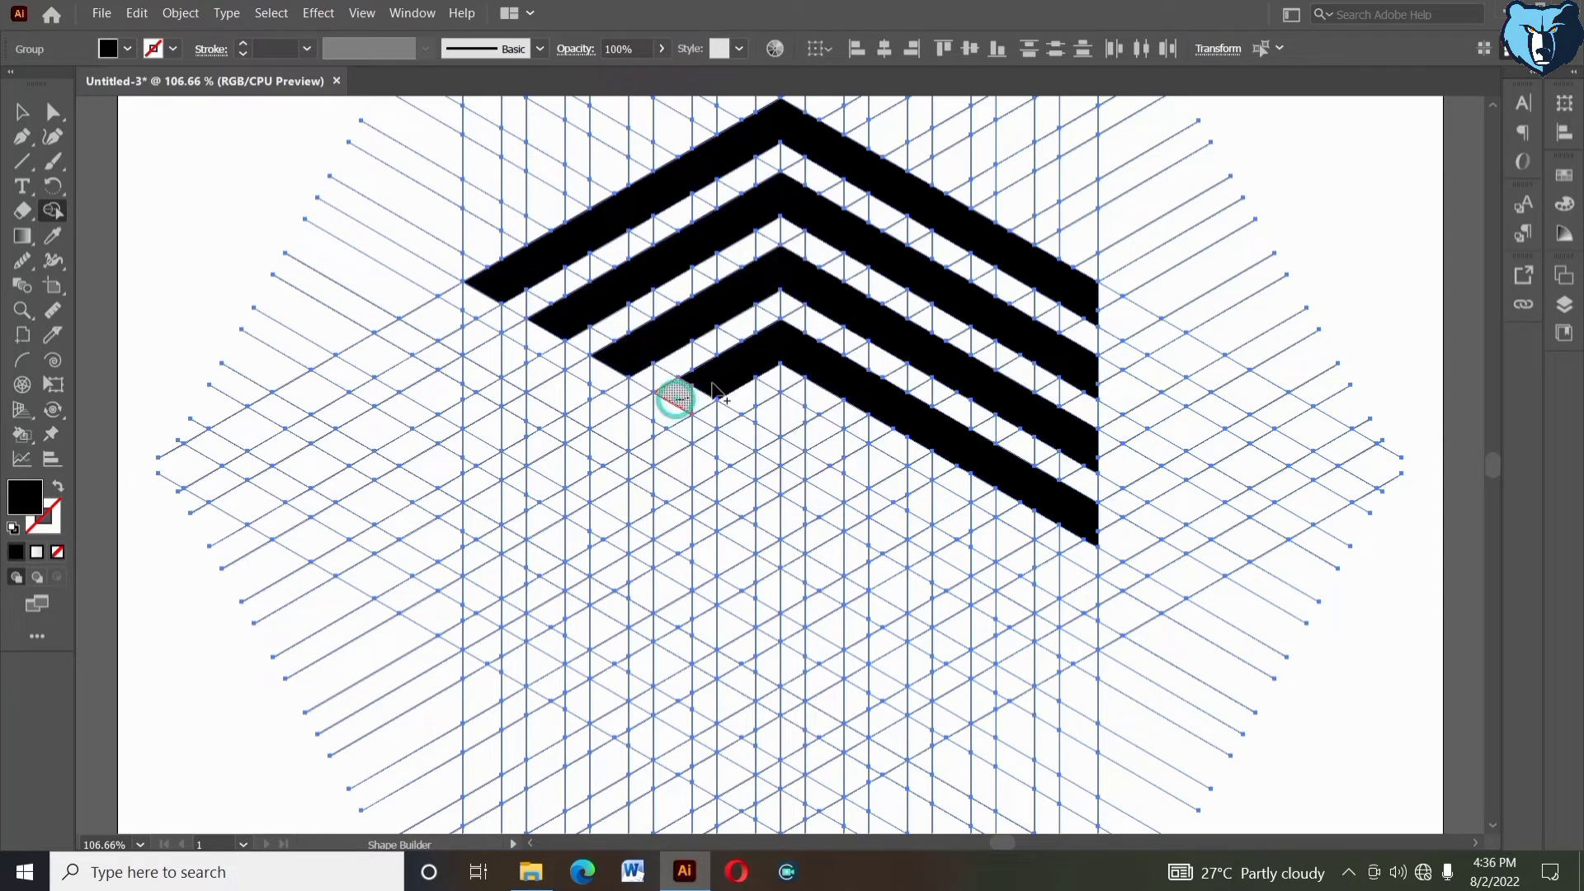
Build the fifth, innermost chevron band with a very short left arm and a right arm reaching the outermost vertical line
click(770, 408)
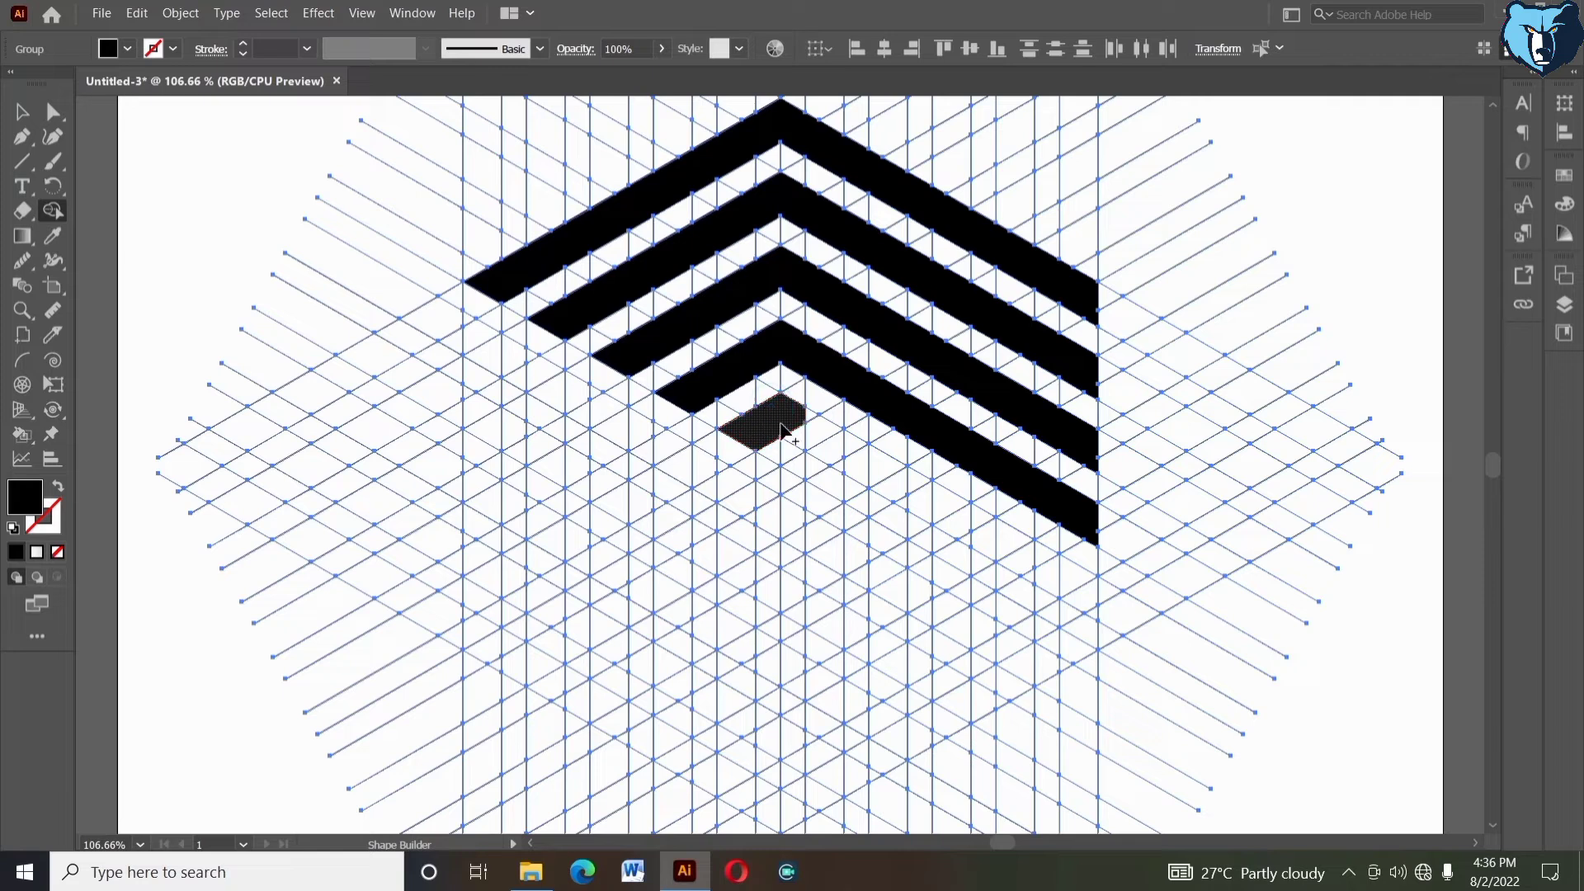
drag(839, 459, 981, 532)
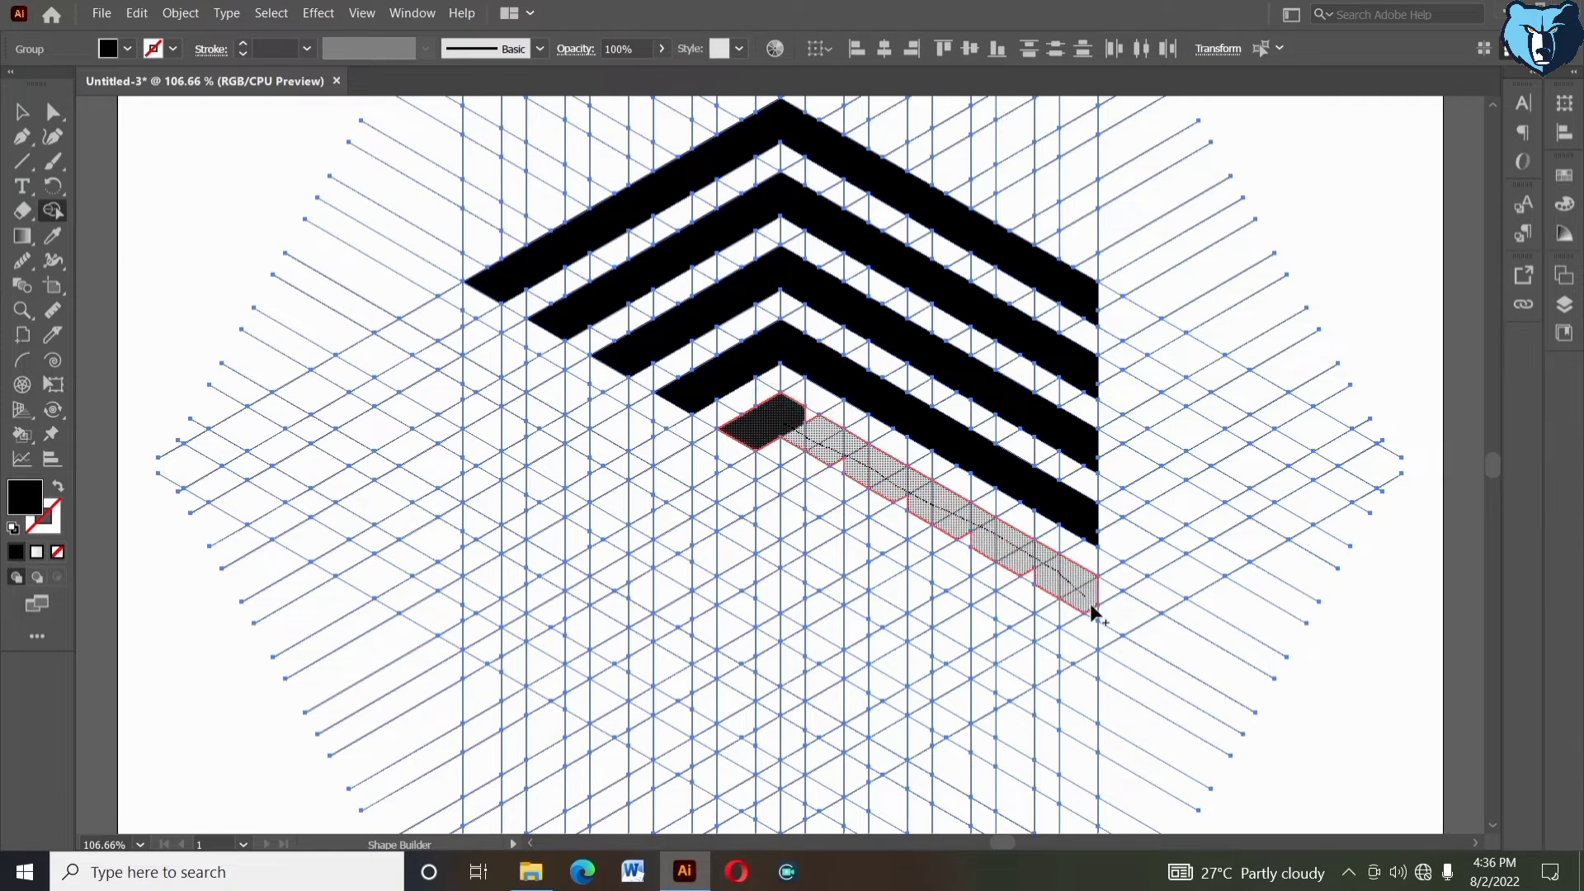
mouse_move(1092, 611)
mouse_down()
mouse_move(935, 529)
mouse_move(795, 415)
mouse_up()
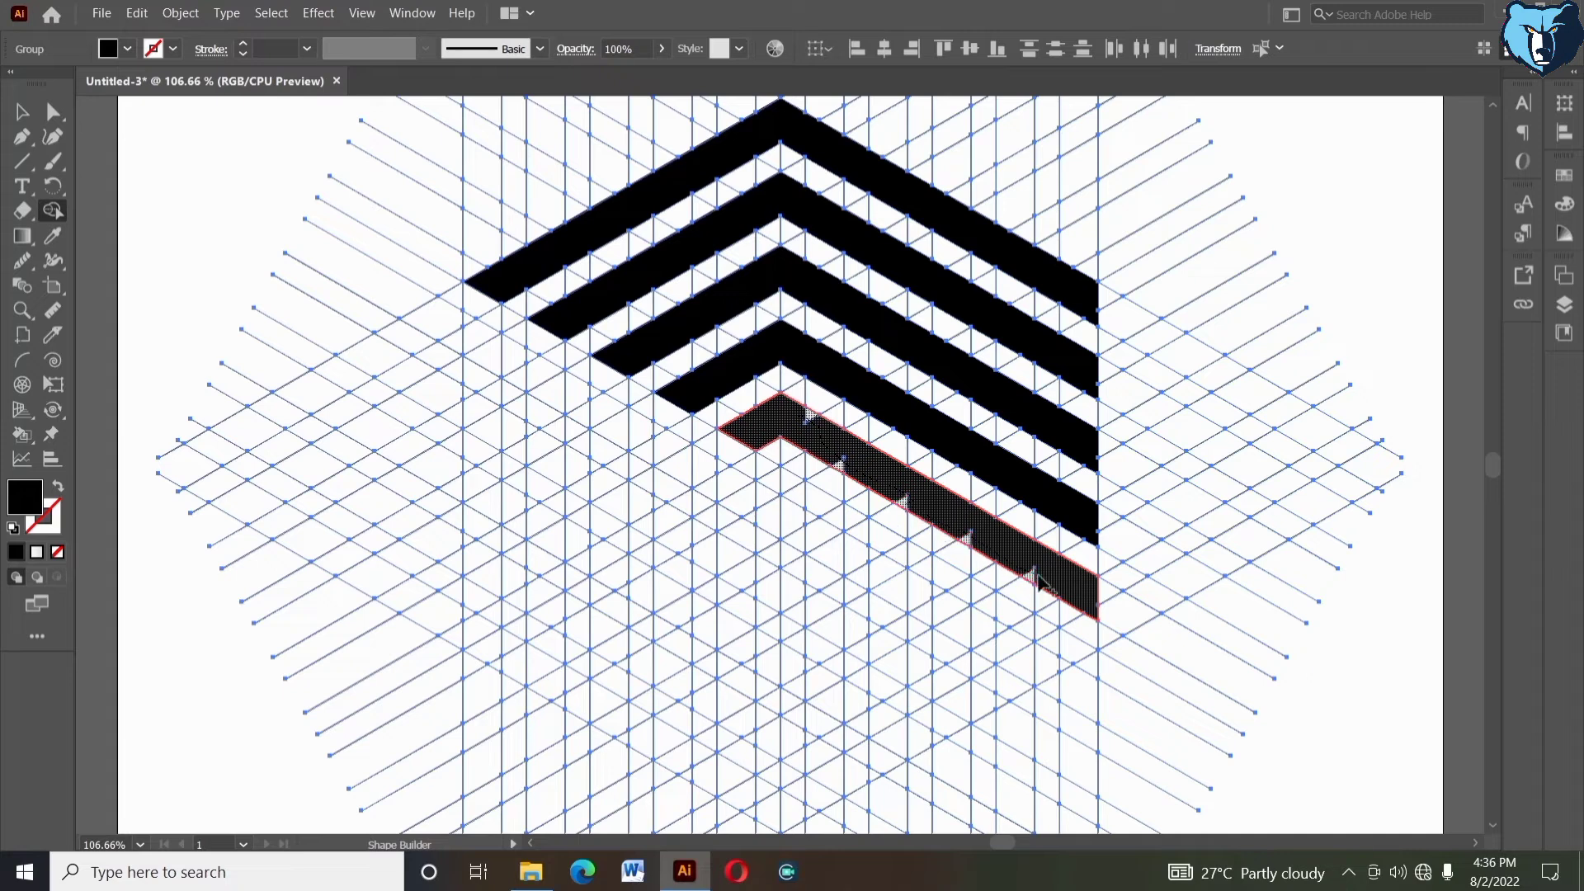
drag(1037, 580, 1039, 582)
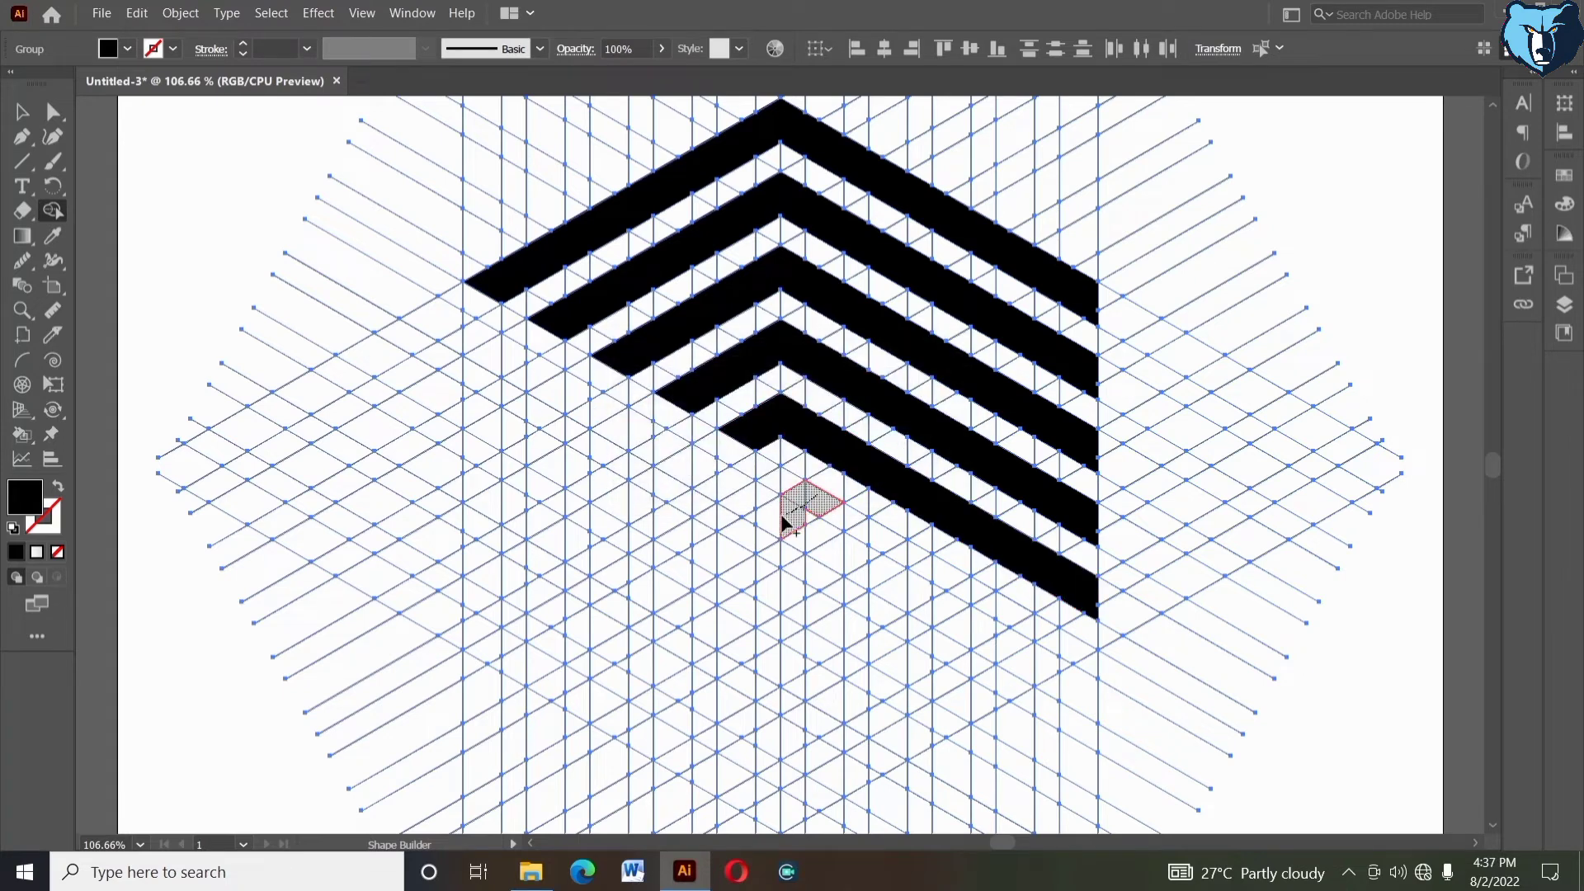
Build a band sloping from the outermost left vertical down to the centre line, with a short upward hook at its right end
drag(781, 521, 798, 512)
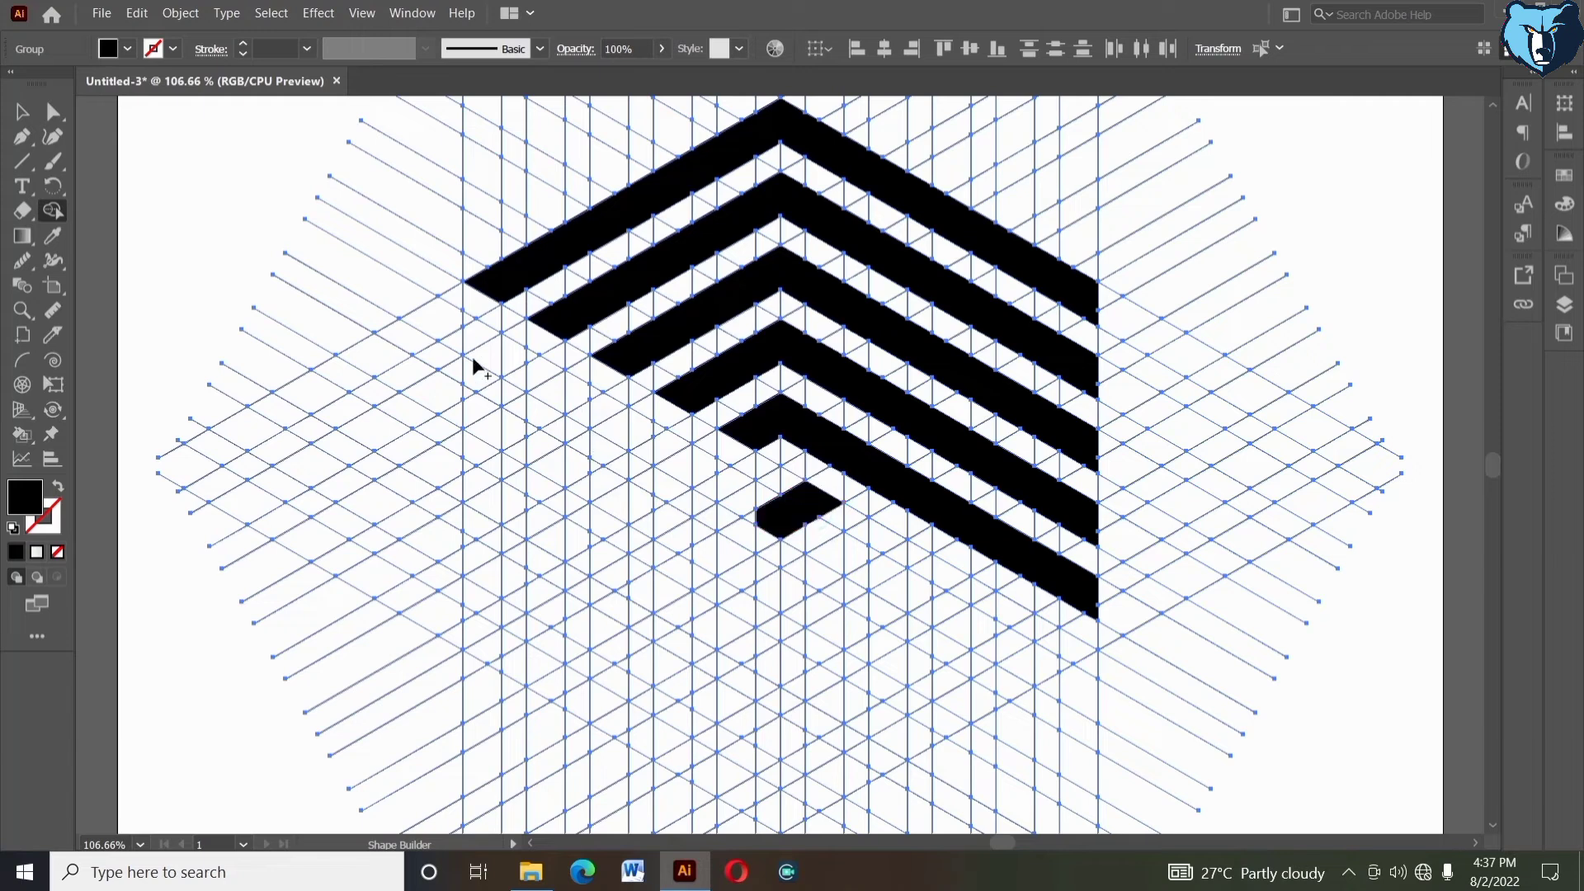
drag(466, 324, 777, 521)
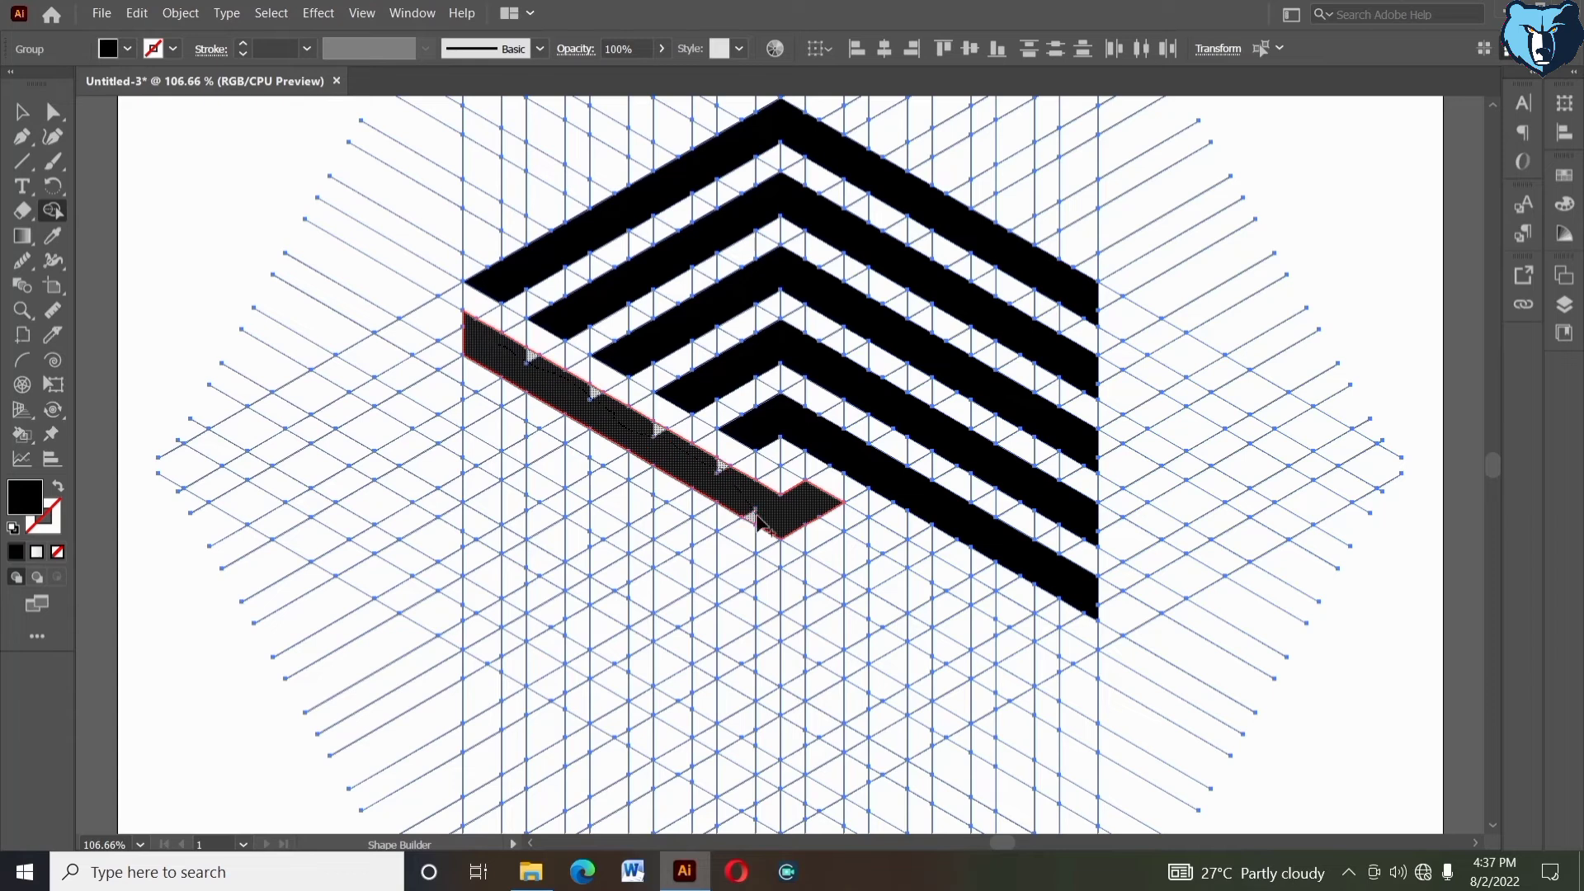
drag(757, 513, 756, 514)
Build two parallel bands below the hooked band, each sloping from the outermost left vertical to just past the centre line
drag(467, 394, 663, 532)
drag(784, 589, 606, 493)
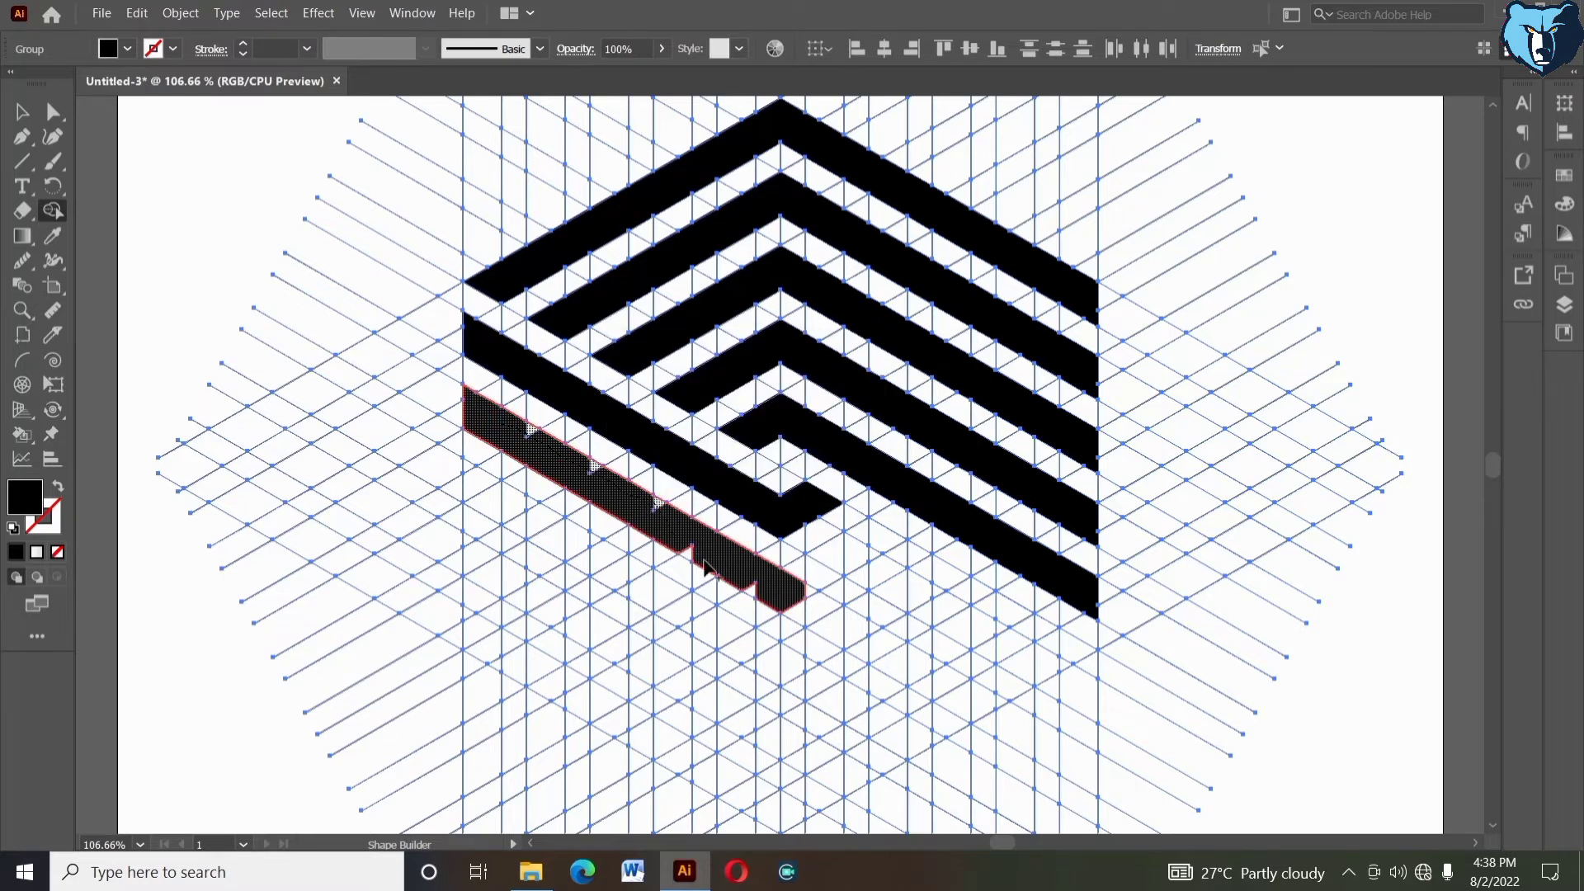
drag(759, 594, 759, 594)
drag(466, 464, 522, 526)
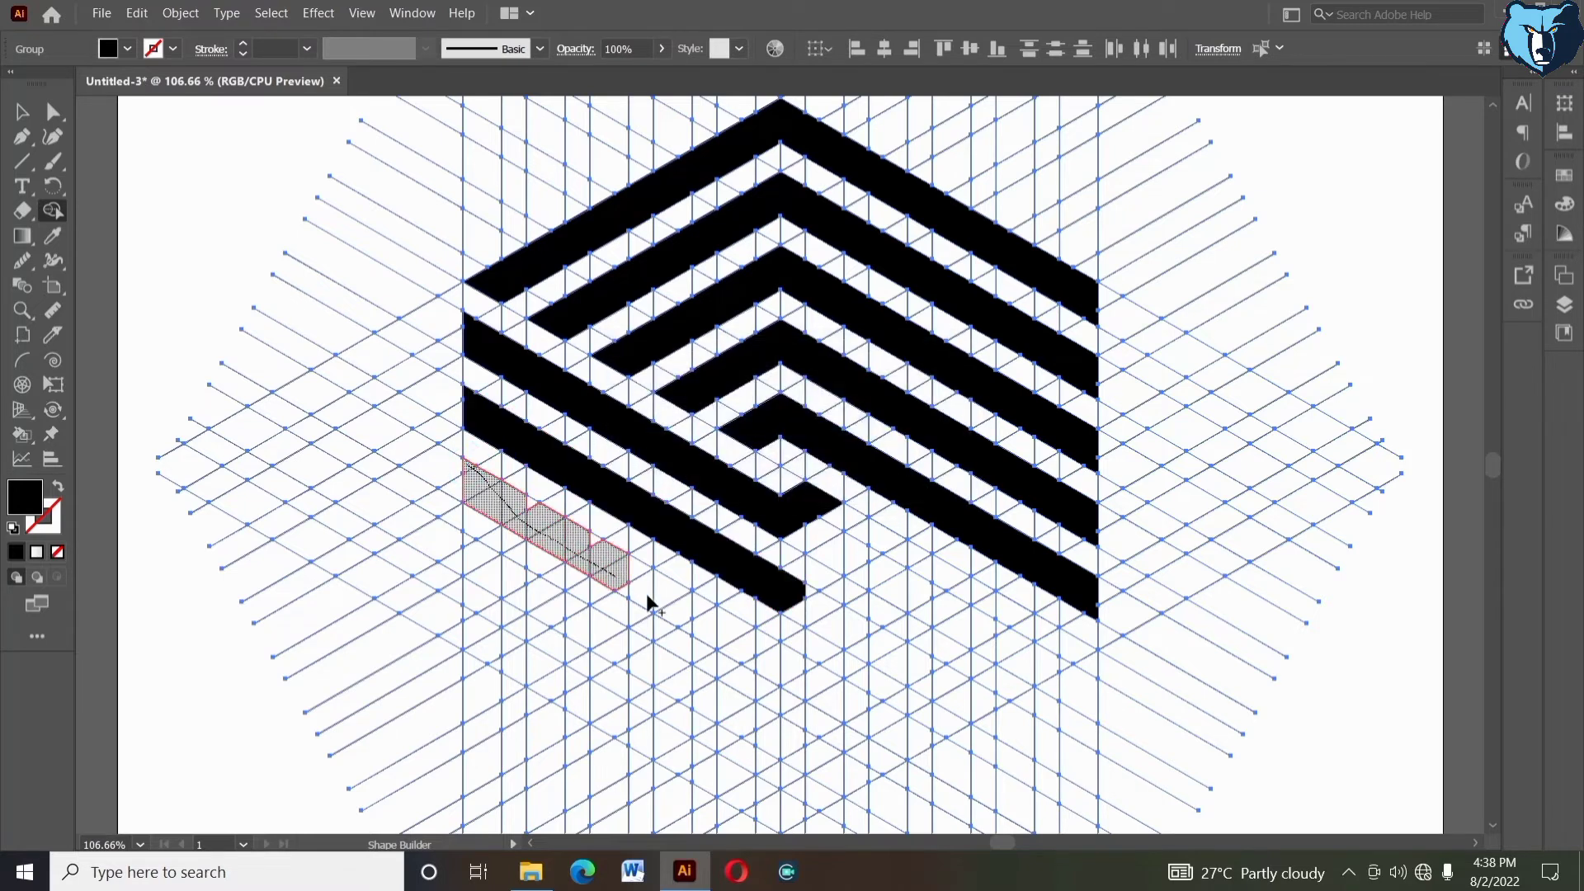
drag(785, 670, 786, 670)
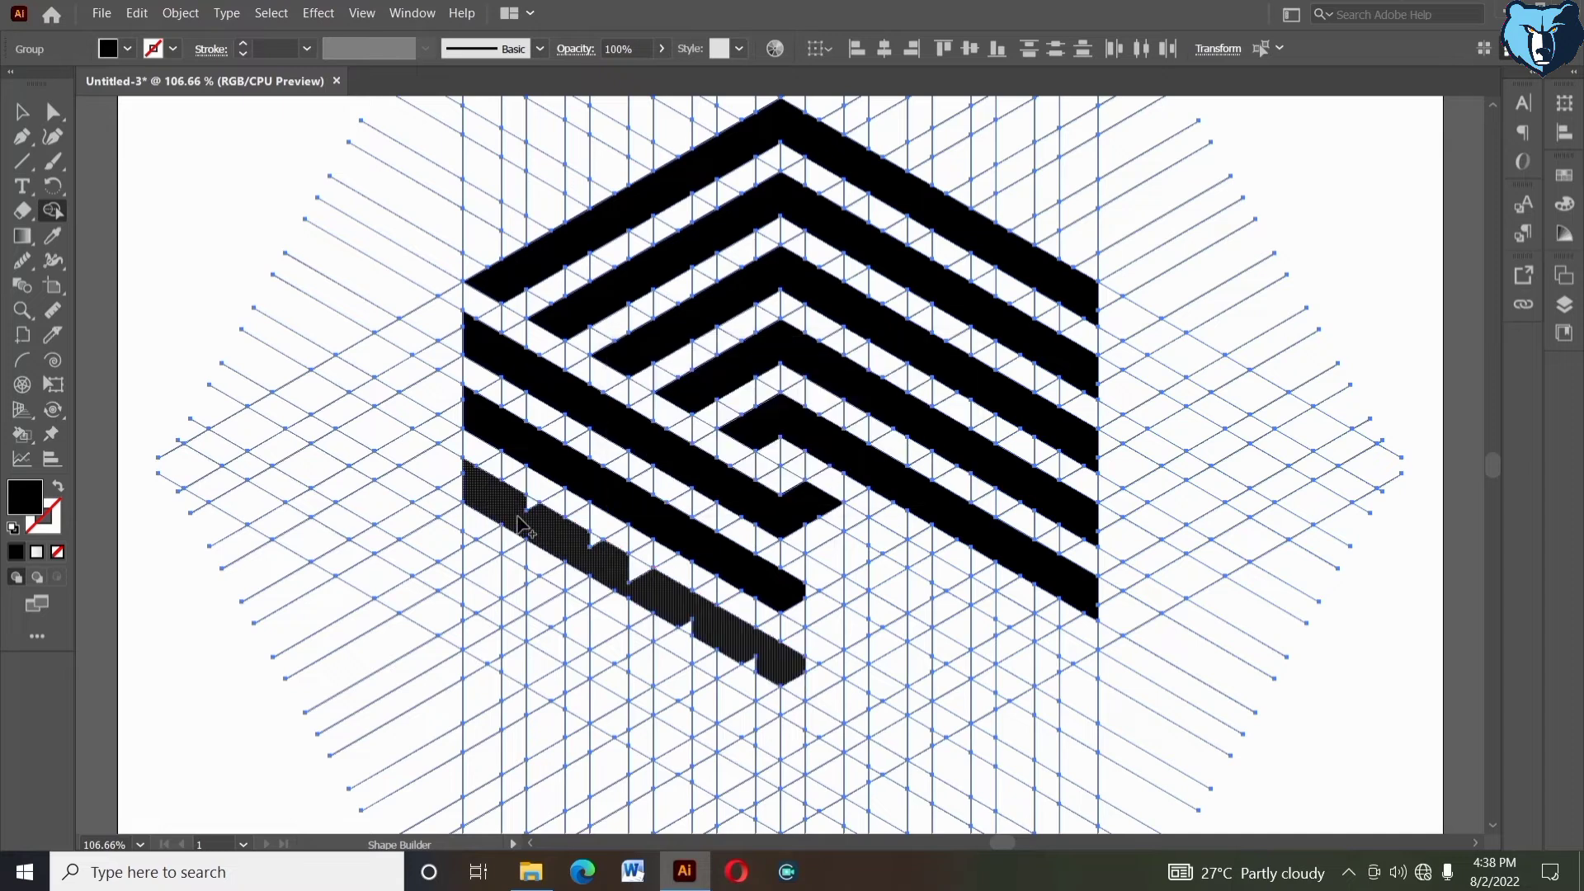
drag(565, 540, 640, 577)
drag(693, 631, 771, 664)
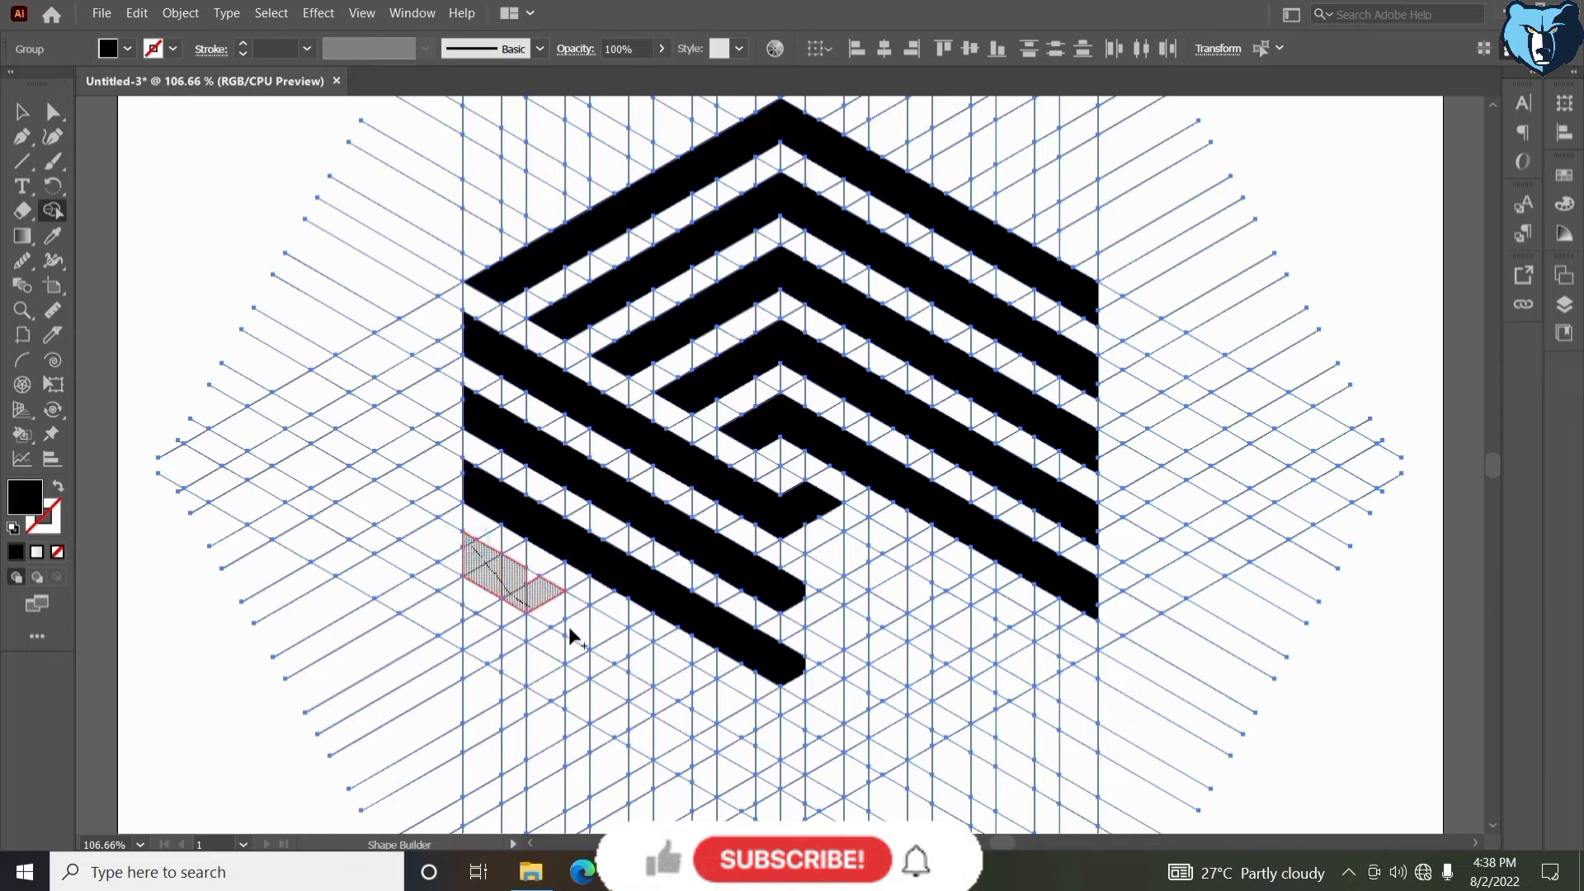
Build the fourth and fifth parallel left-side bands, sloping down to the centre line and completing the hexagon's lower-left face
drag(790, 751, 790, 750)
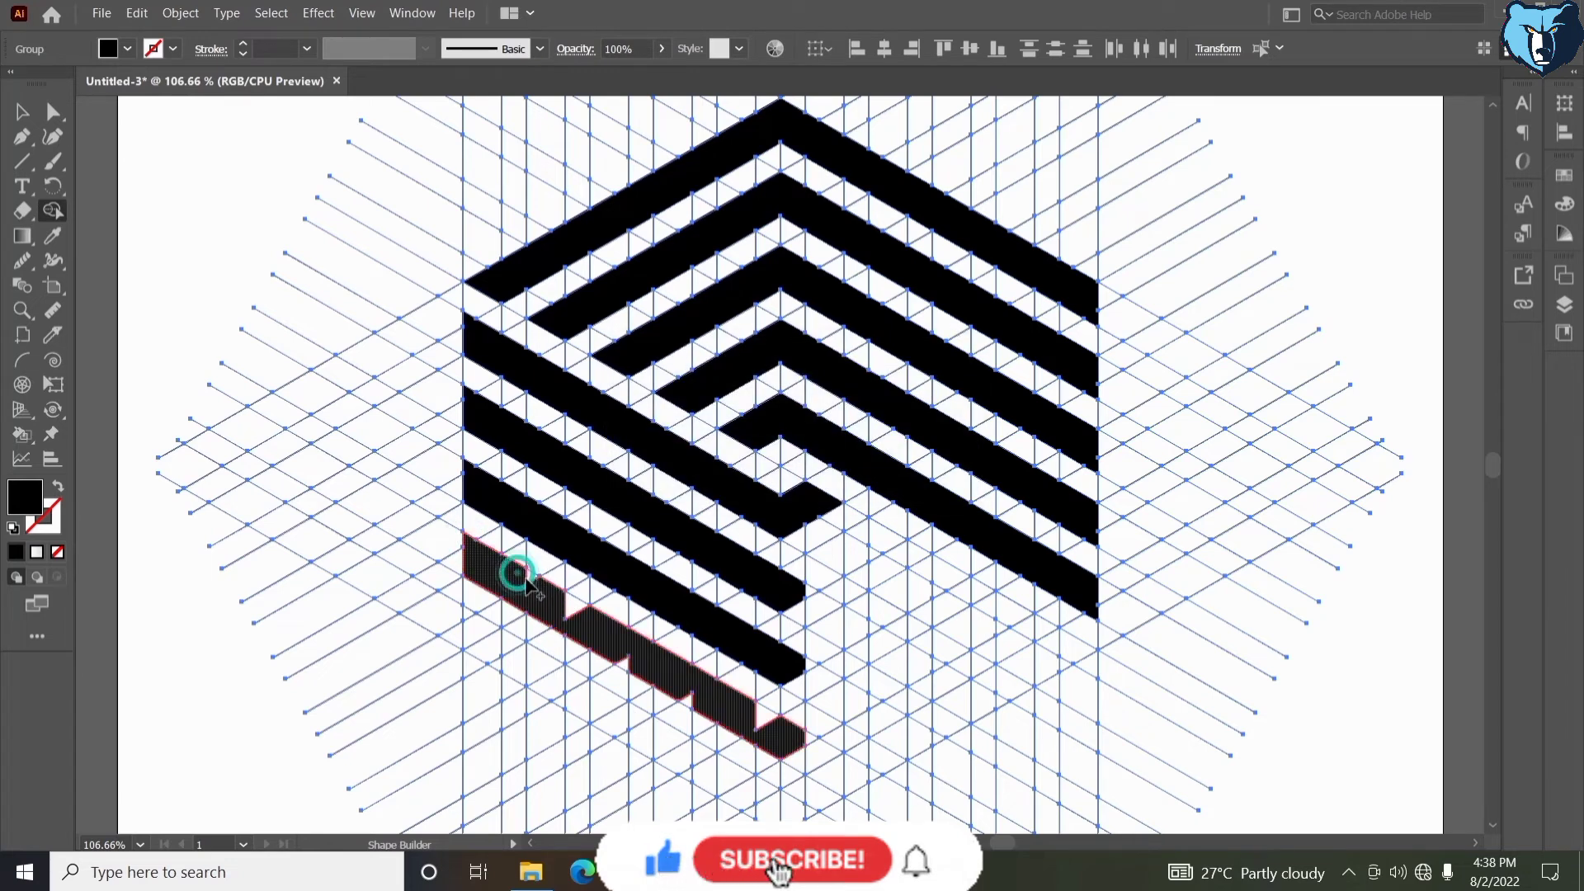
drag(515, 569, 771, 737)
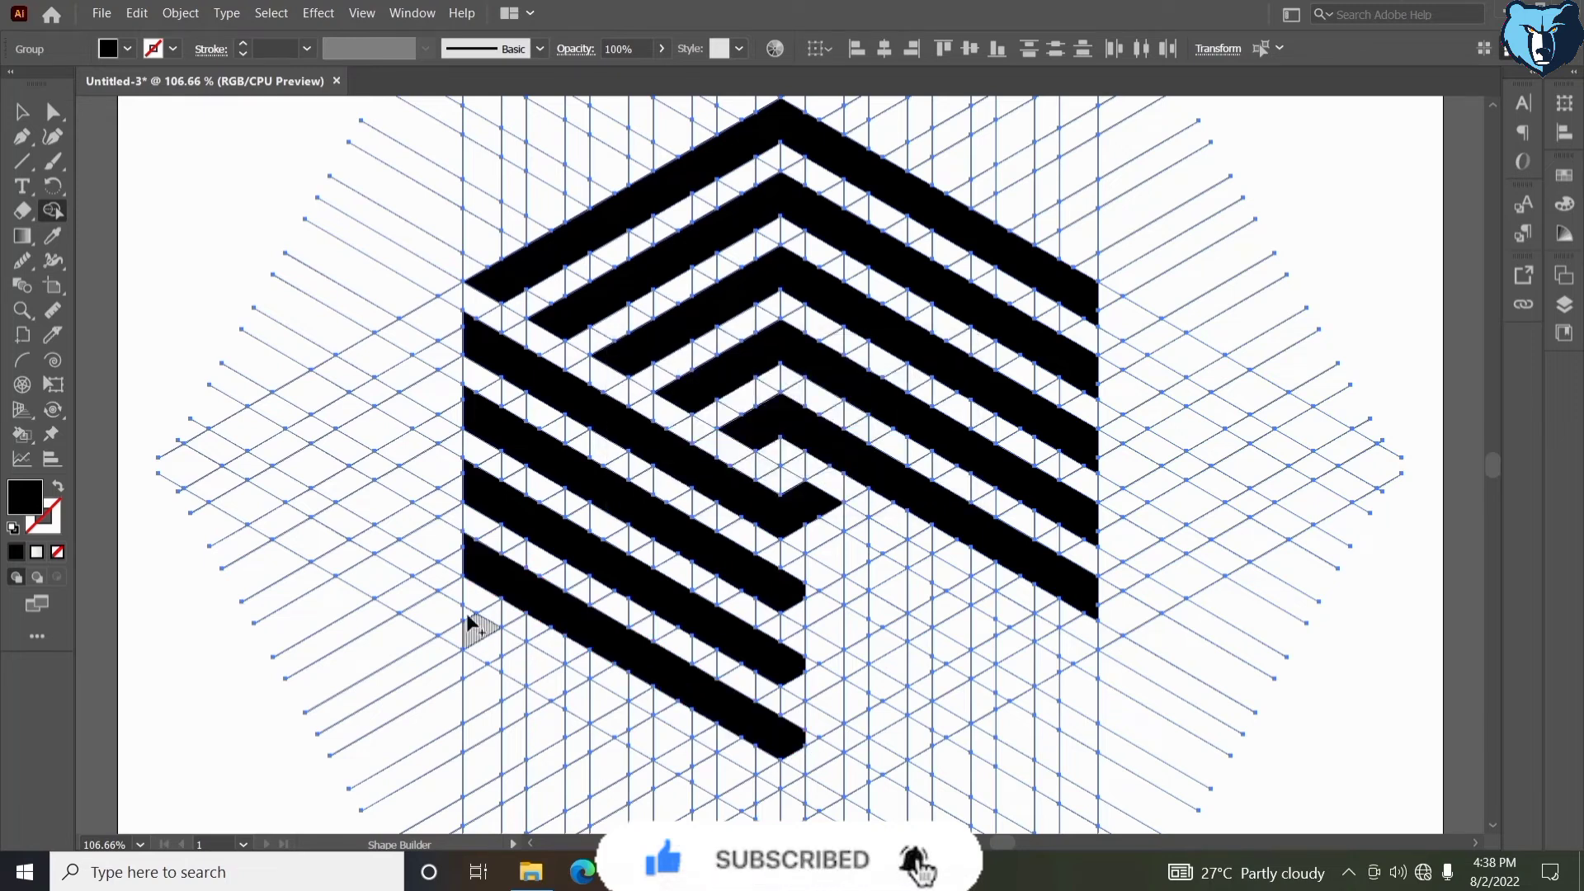
drag(497, 650, 577, 696)
drag(651, 740, 784, 816)
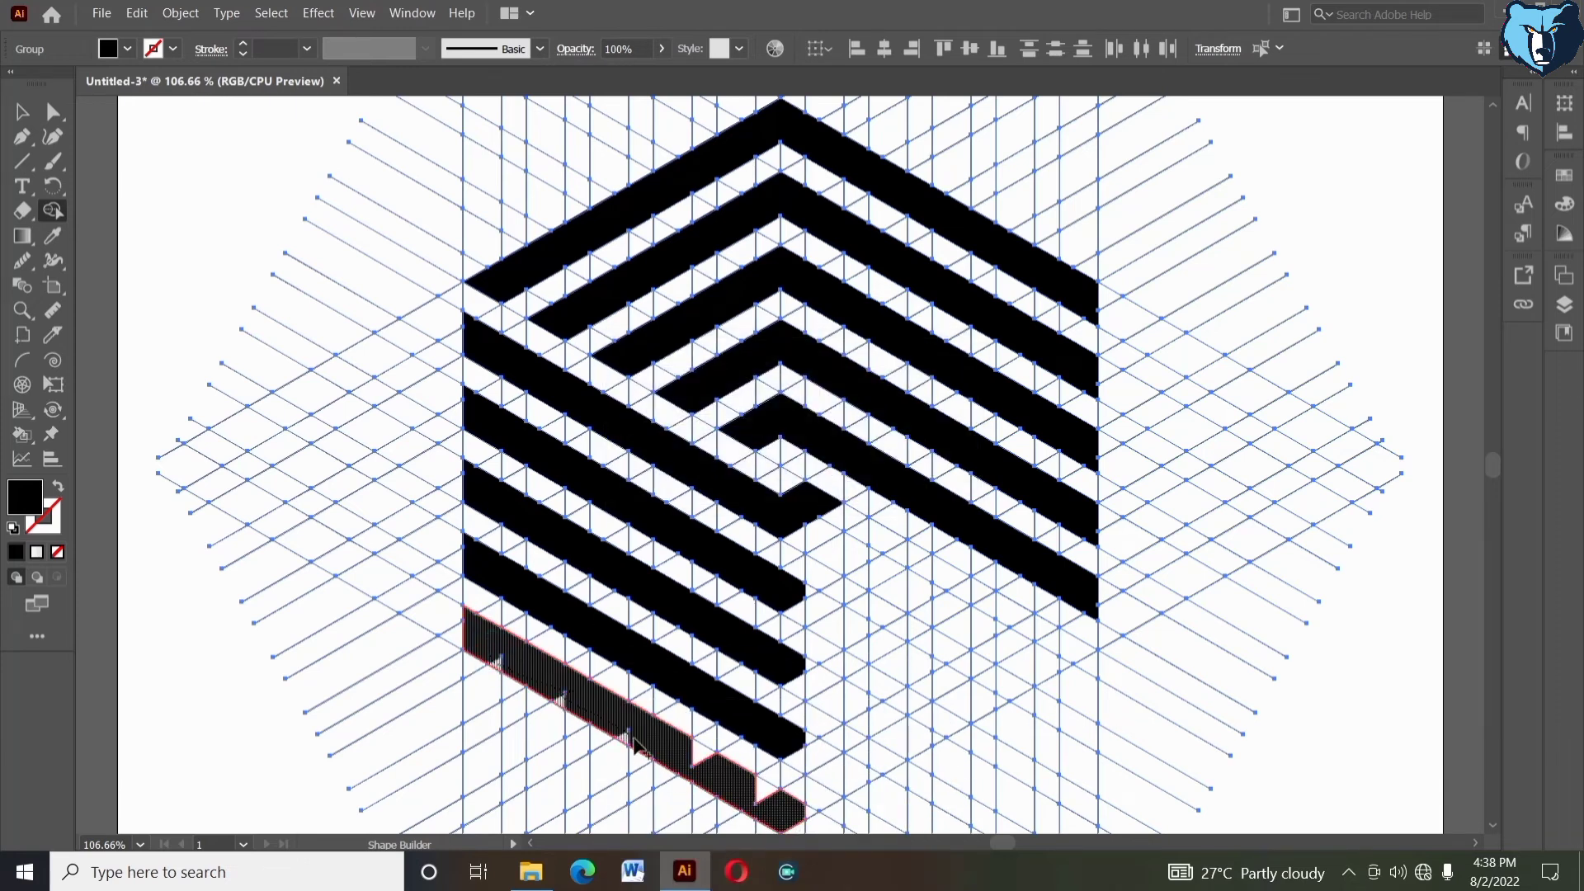
drag(728, 774, 813, 821)
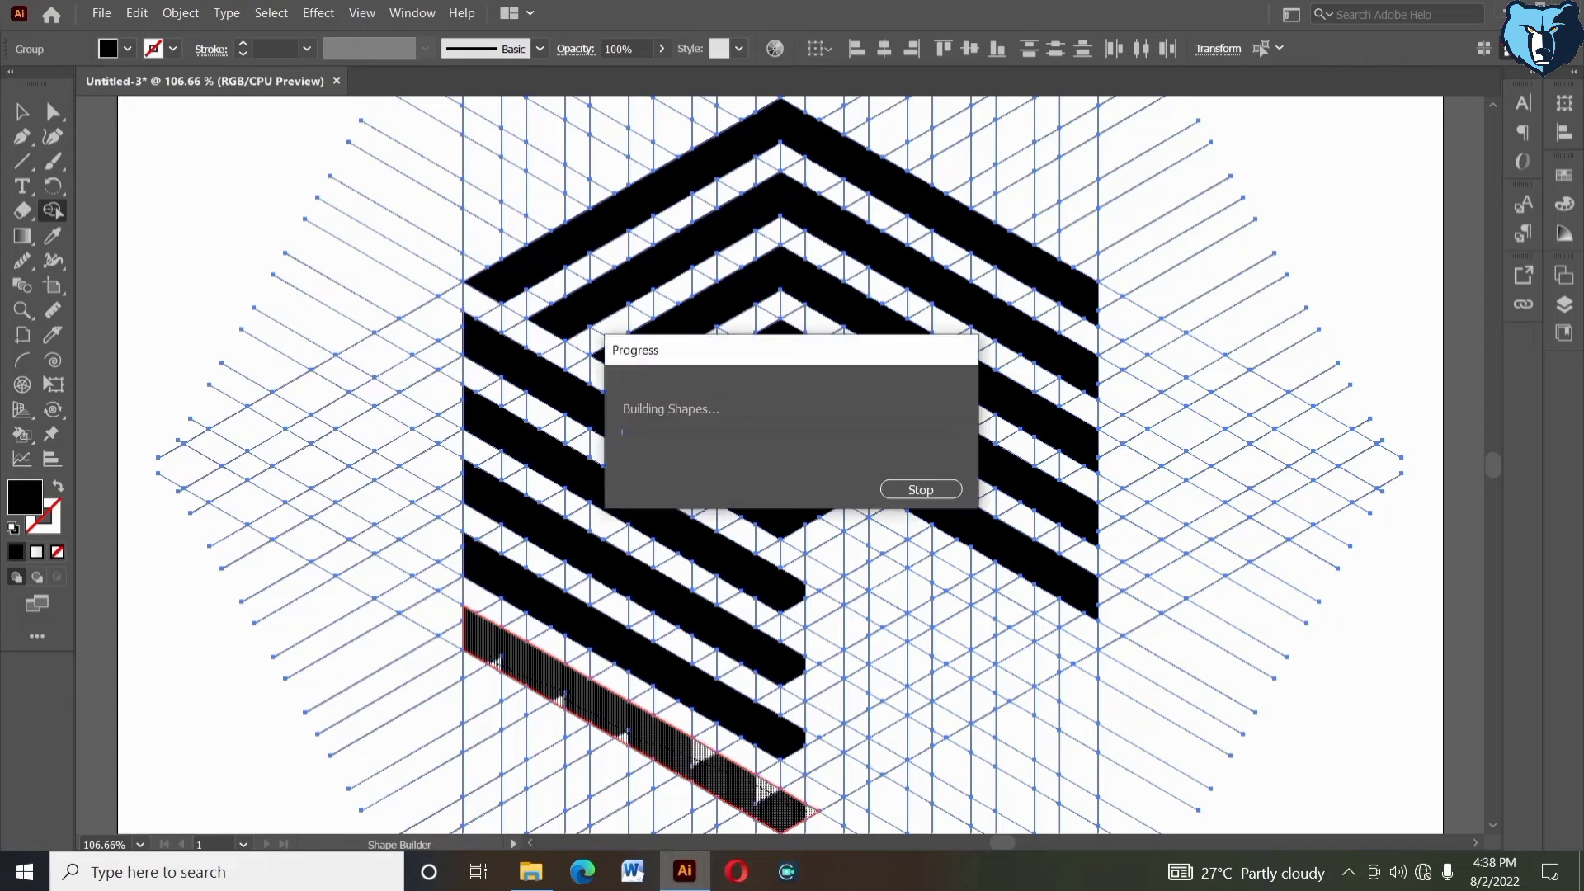
Extend the two lowest left-side bands up to the right from the centre line, forming V shapes below the right arms
mouse_move(1077, 657)
mouse_down()
mouse_move(885, 741)
mouse_move(812, 802)
mouse_move(825, 792)
mouse_up()
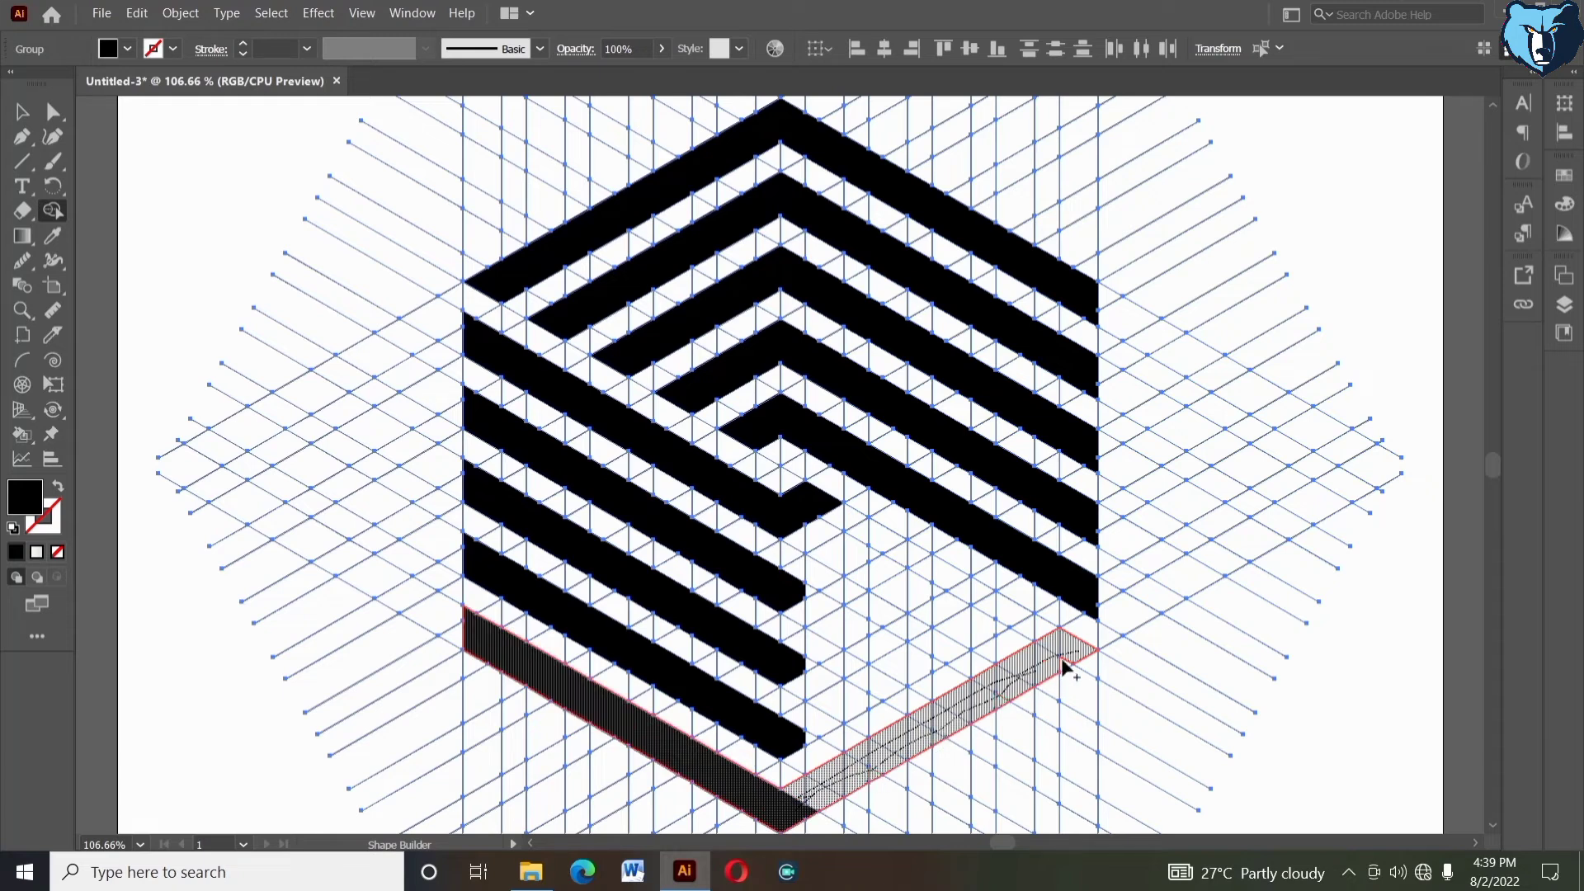
drag(1068, 646, 1068, 646)
mouse_move(794, 746)
mouse_down()
mouse_move(996, 612)
mouse_move(988, 648)
mouse_up()
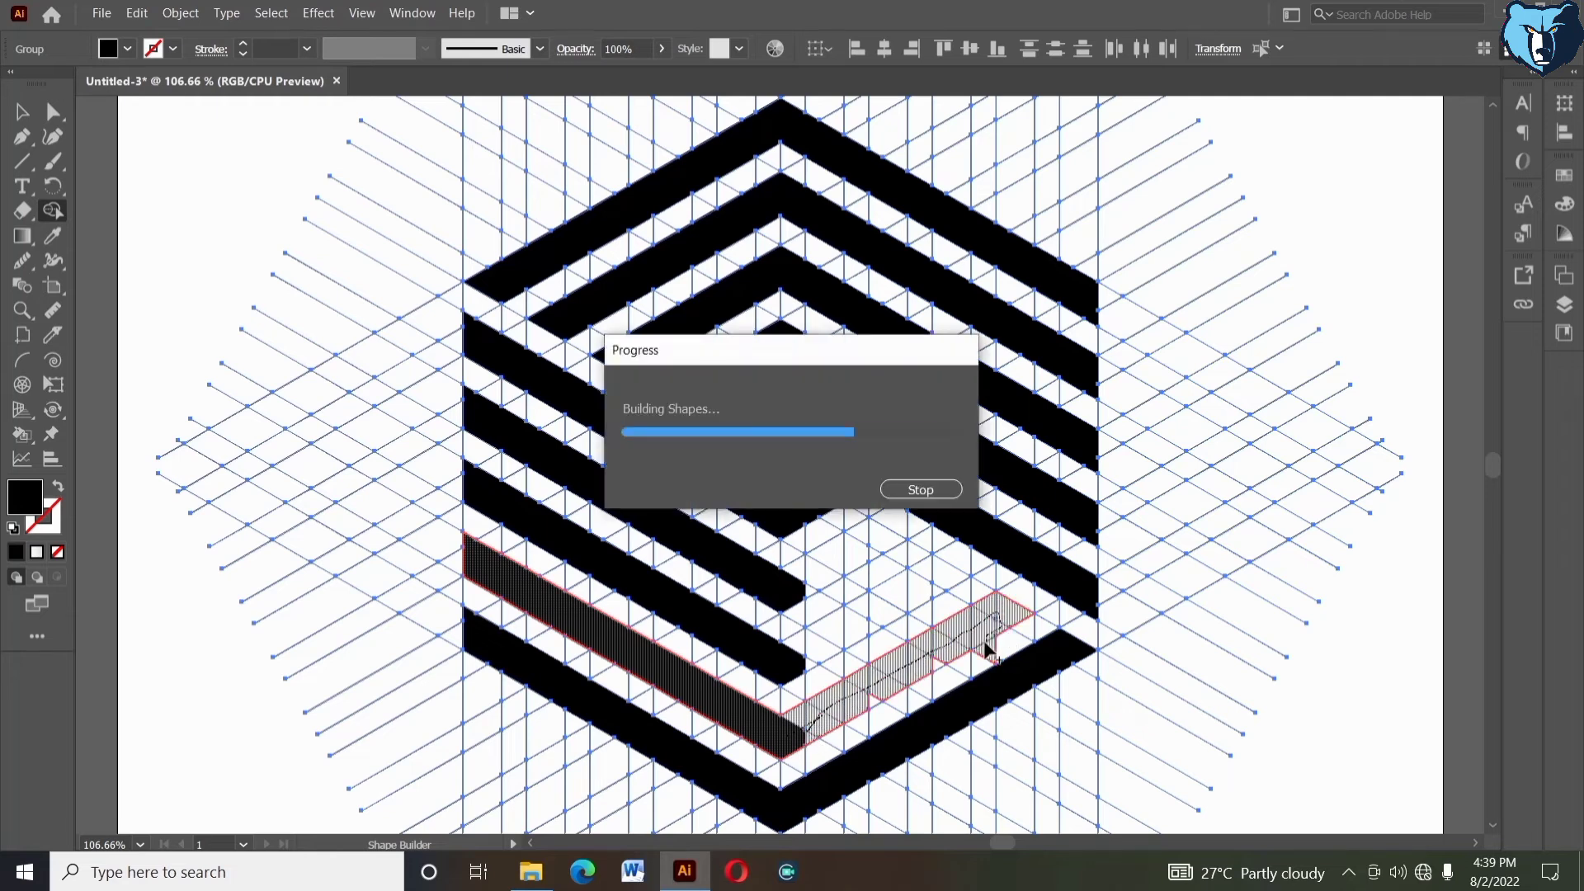
key(ctrl+z)
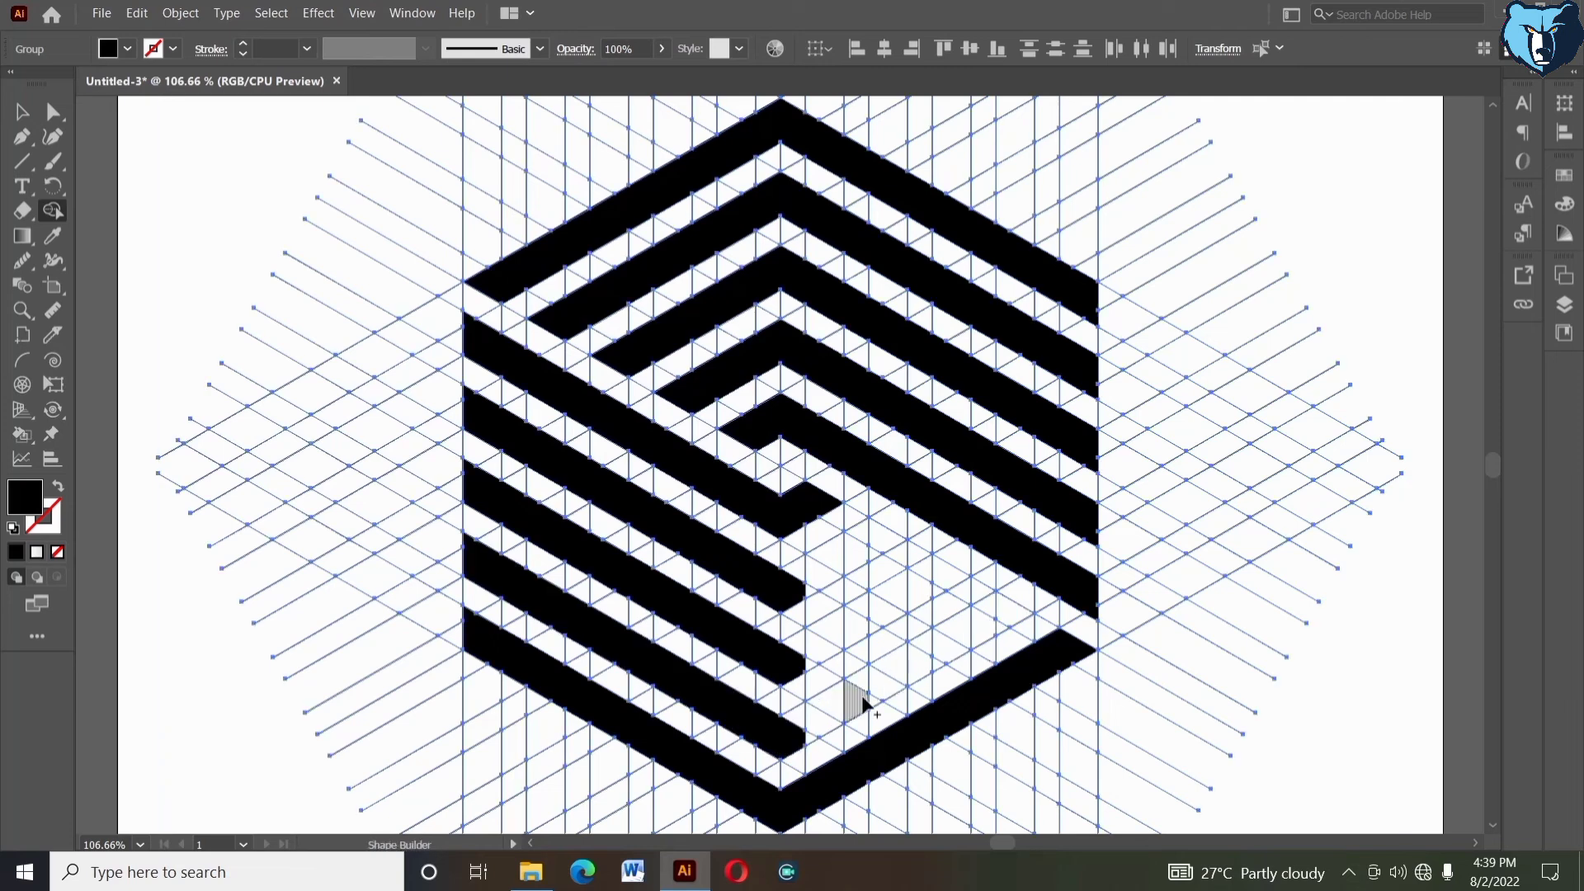
mouse_move(861, 695)
mouse_down()
mouse_move(952, 625)
mouse_move(1005, 610)
mouse_up()
drag(797, 733, 901, 674)
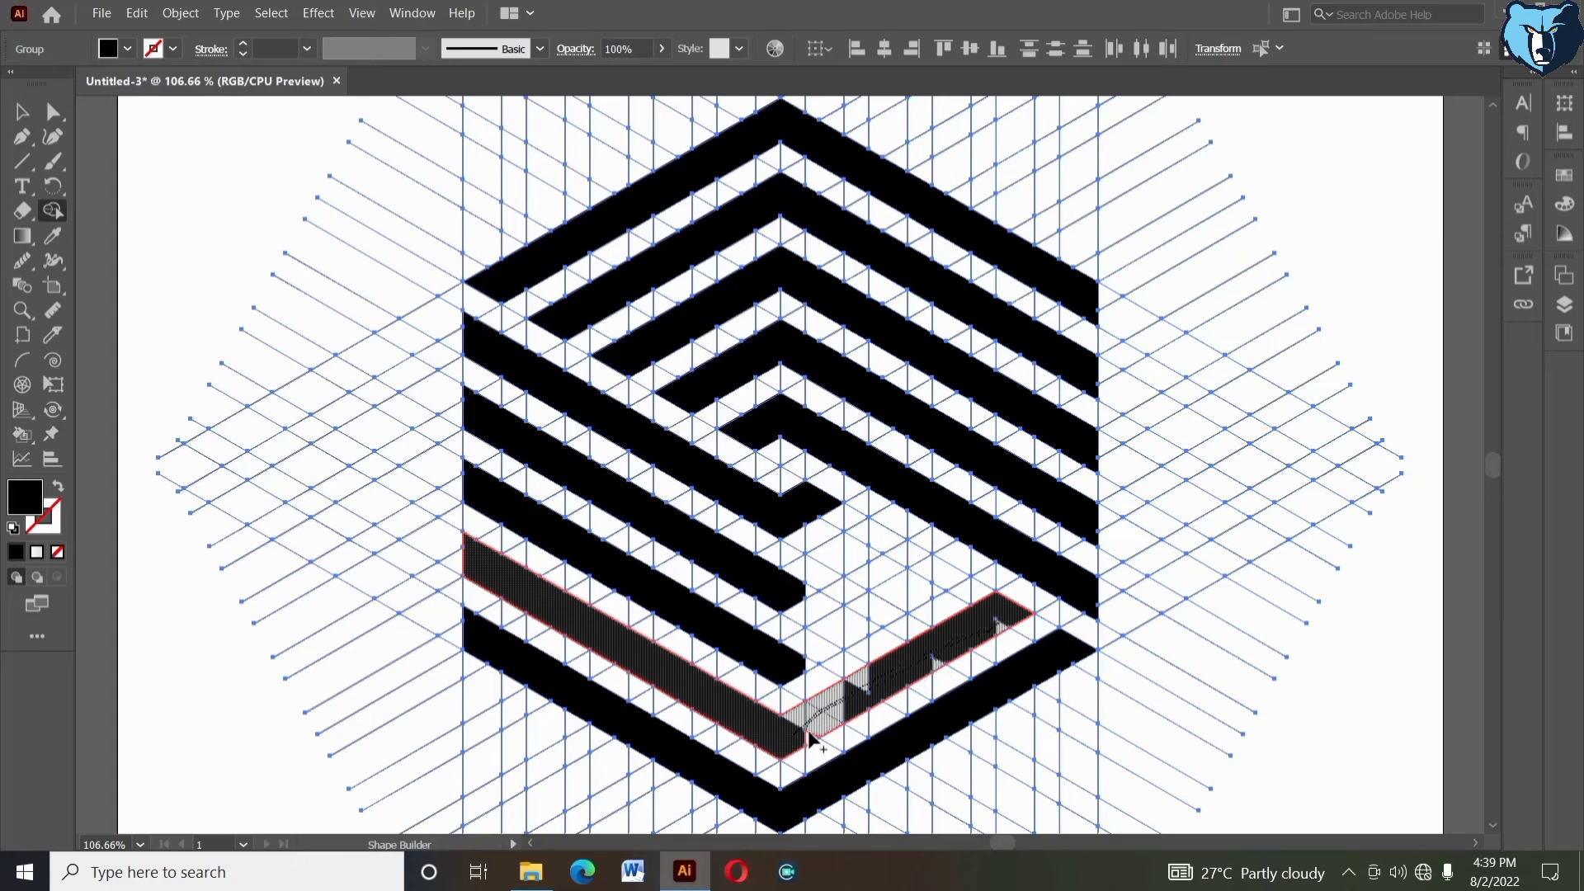
drag(805, 743, 805, 742)
Extend the second and third left-side bands up to the right from the centre line, completing the nested V shapes under the hooked band
drag(940, 576, 800, 658)
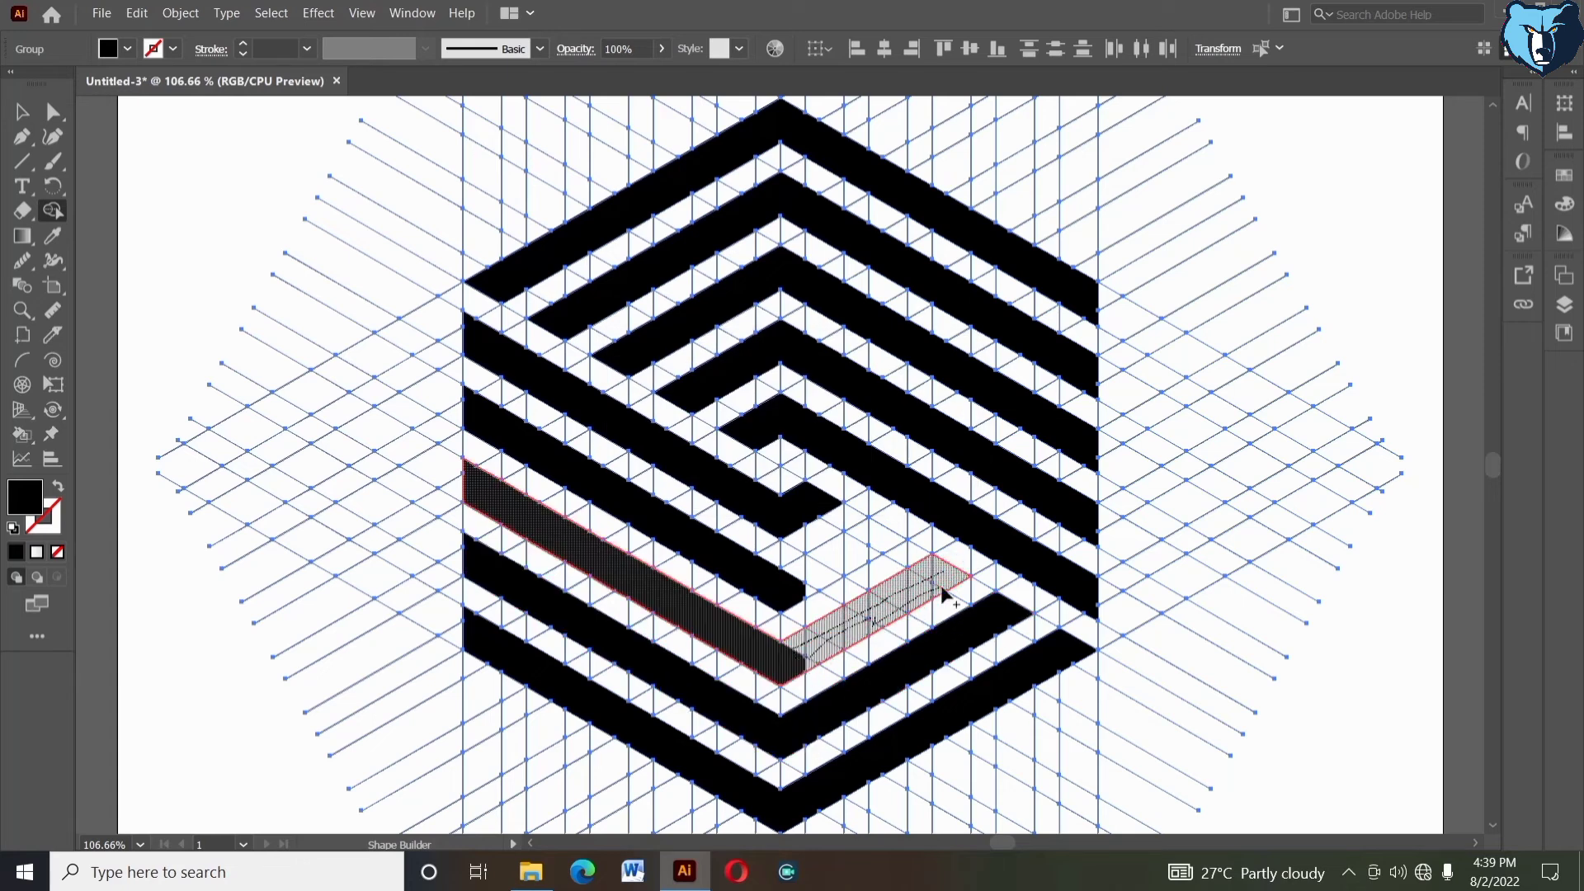
drag(943, 592, 943, 592)
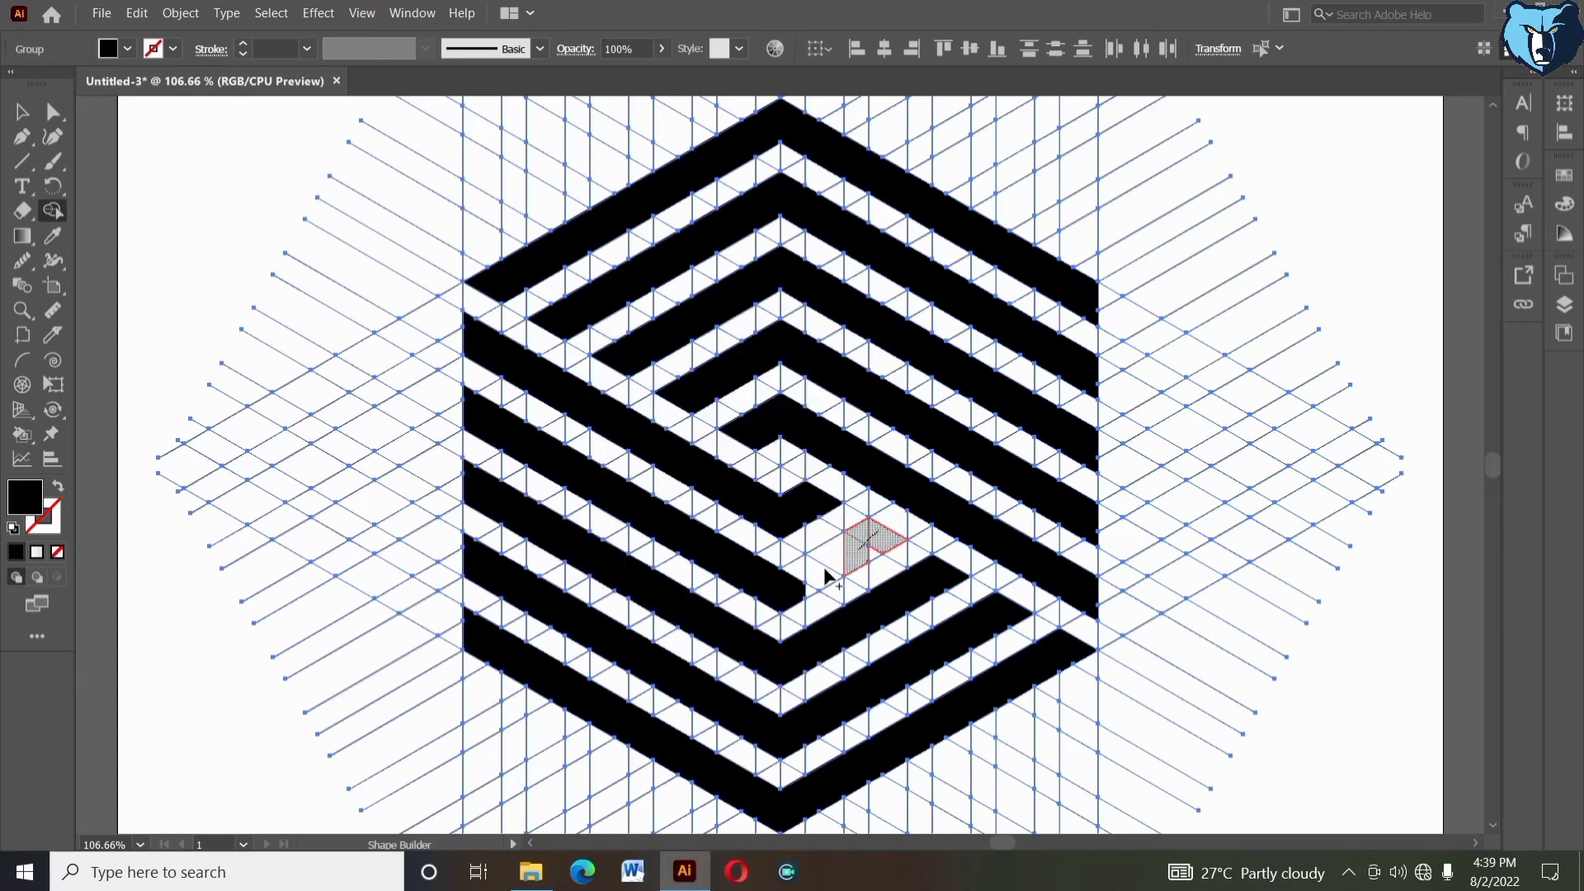
mouse_move(824, 575)
mouse_down()
mouse_move(870, 549)
mouse_move(865, 527)
mouse_up()
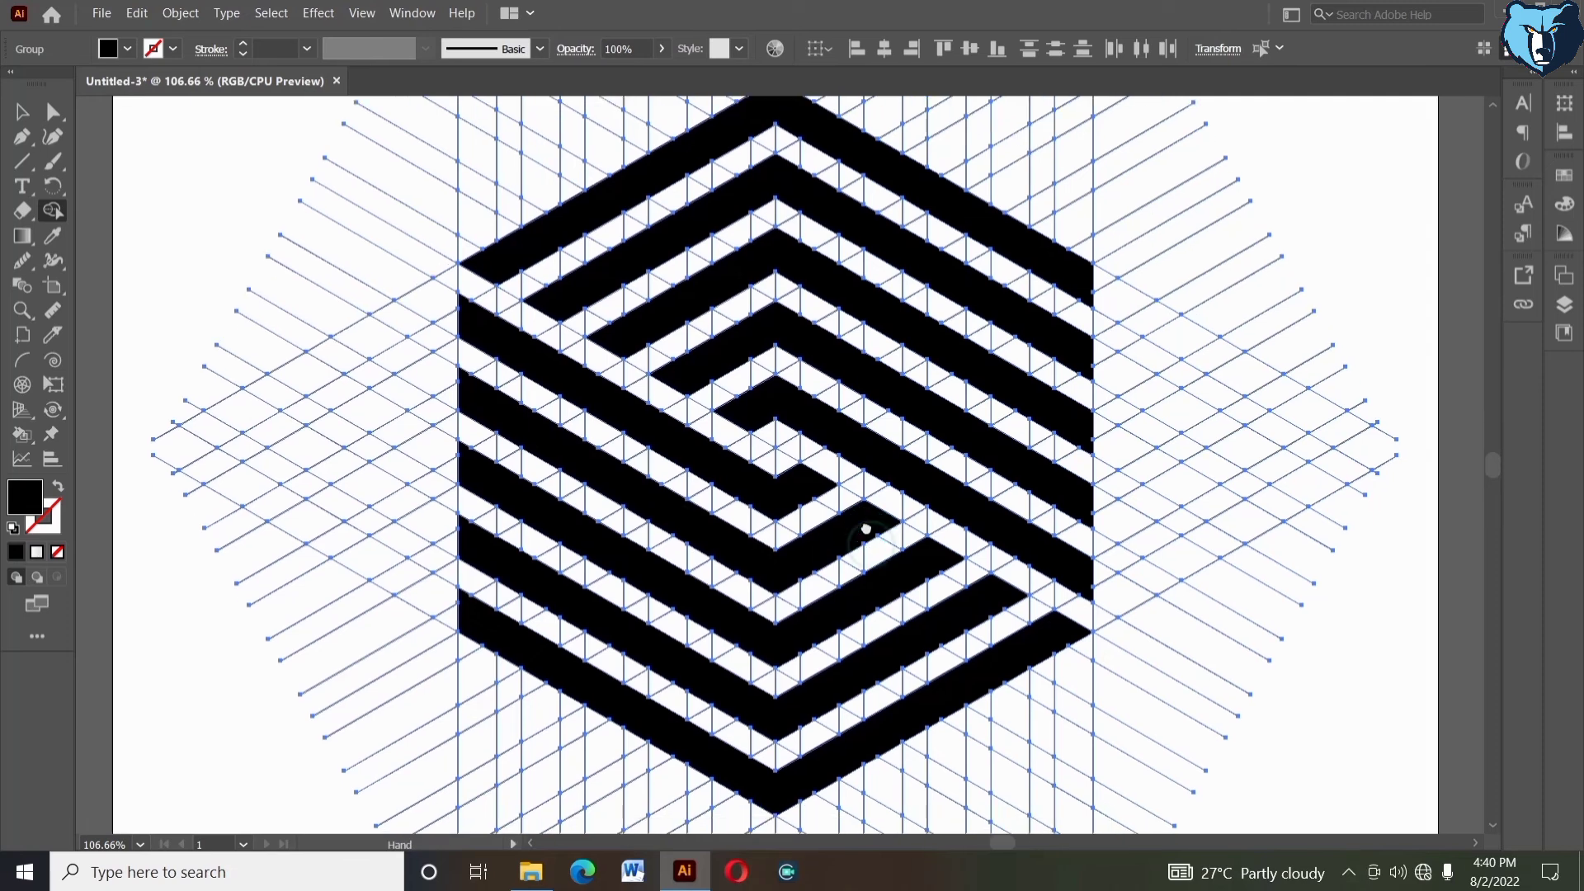
Ungroup the grid artwork so the black bands separate from the grid lines, and clear the selection
click(21, 111)
click(22, 311)
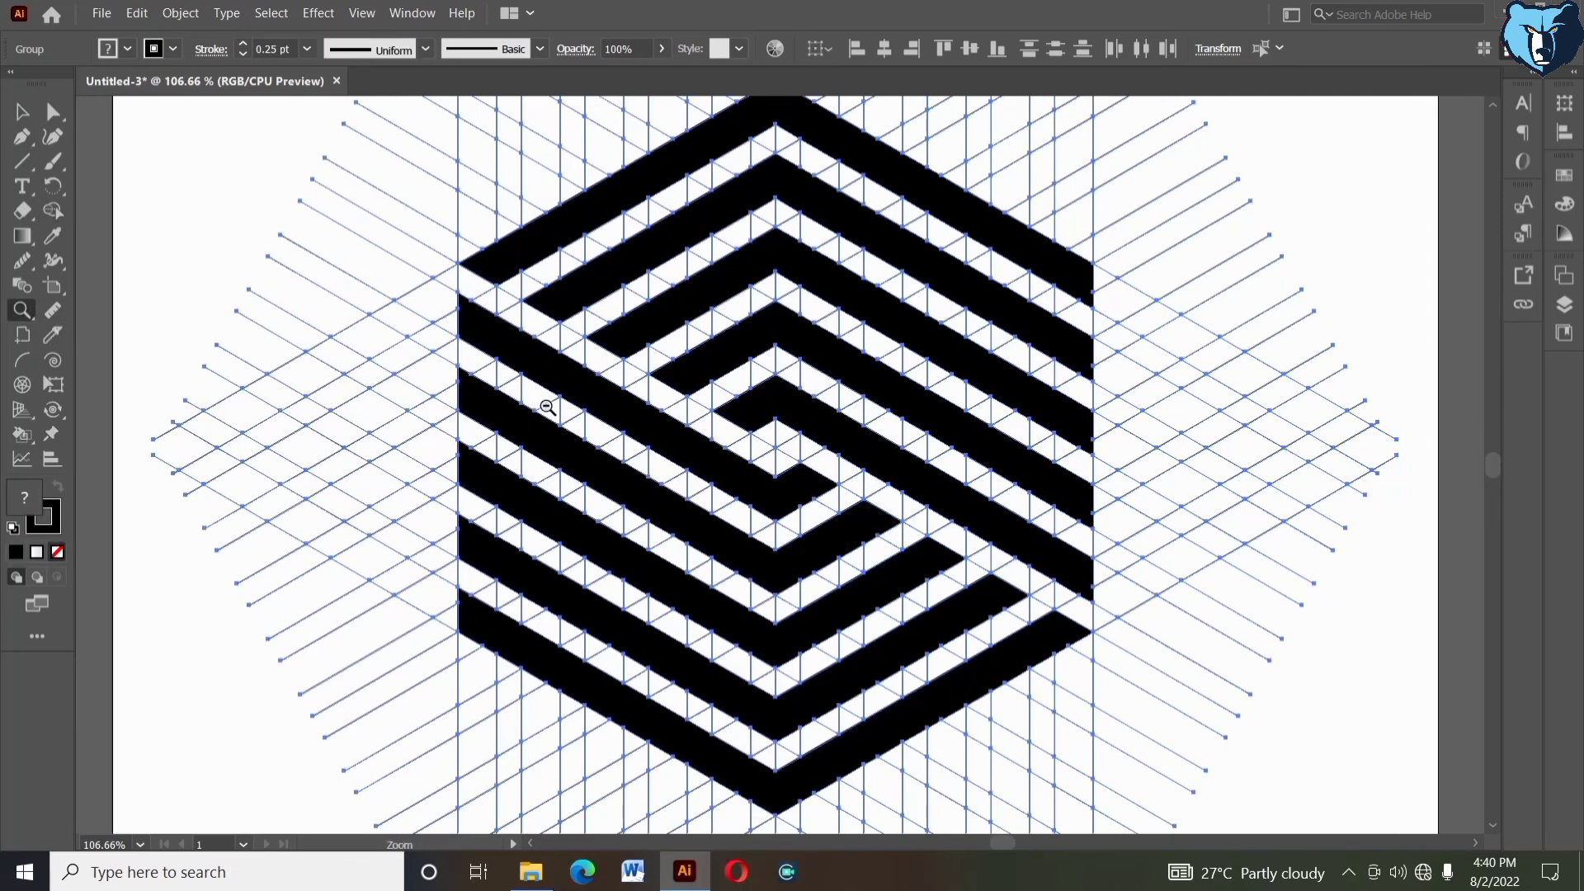
key(ctrl+1)
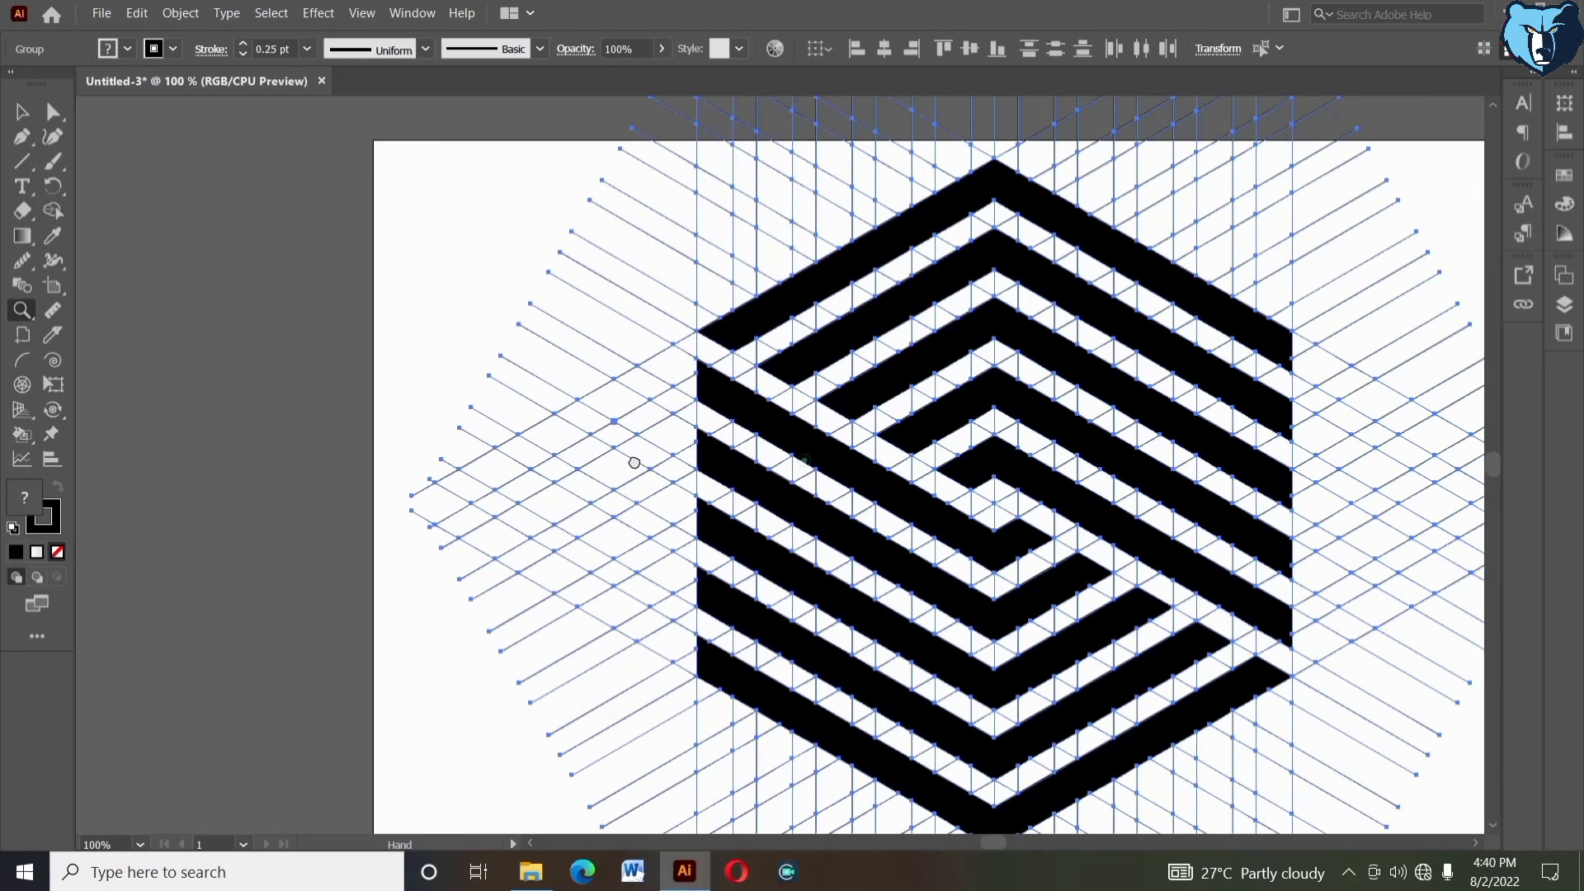
drag(803, 462, 537, 447)
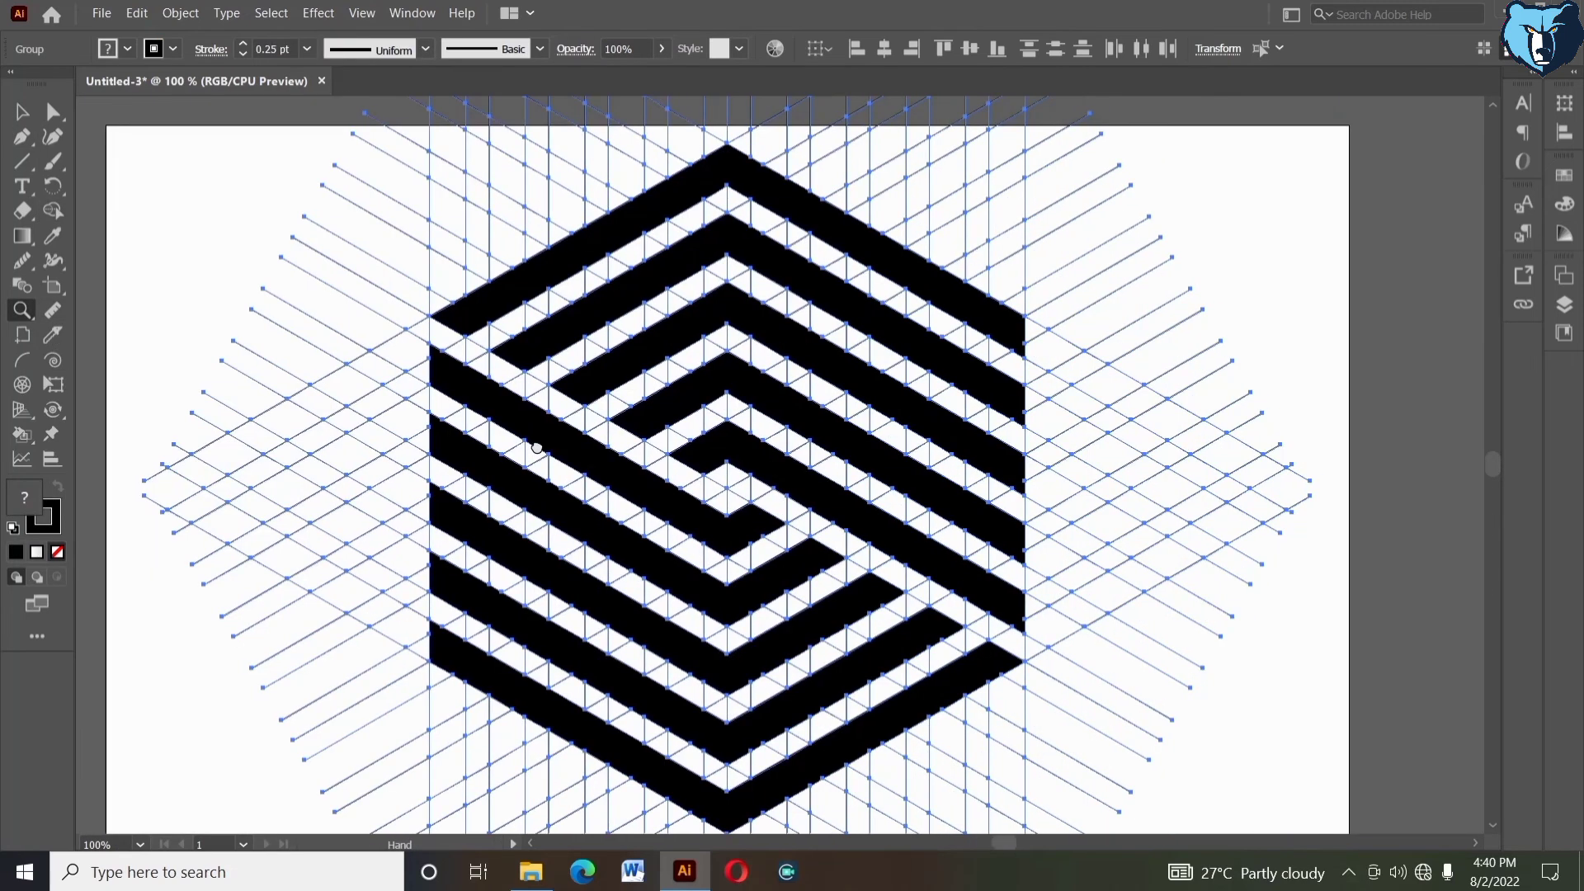
click(23, 112)
scroll(154, 165, down, 1)
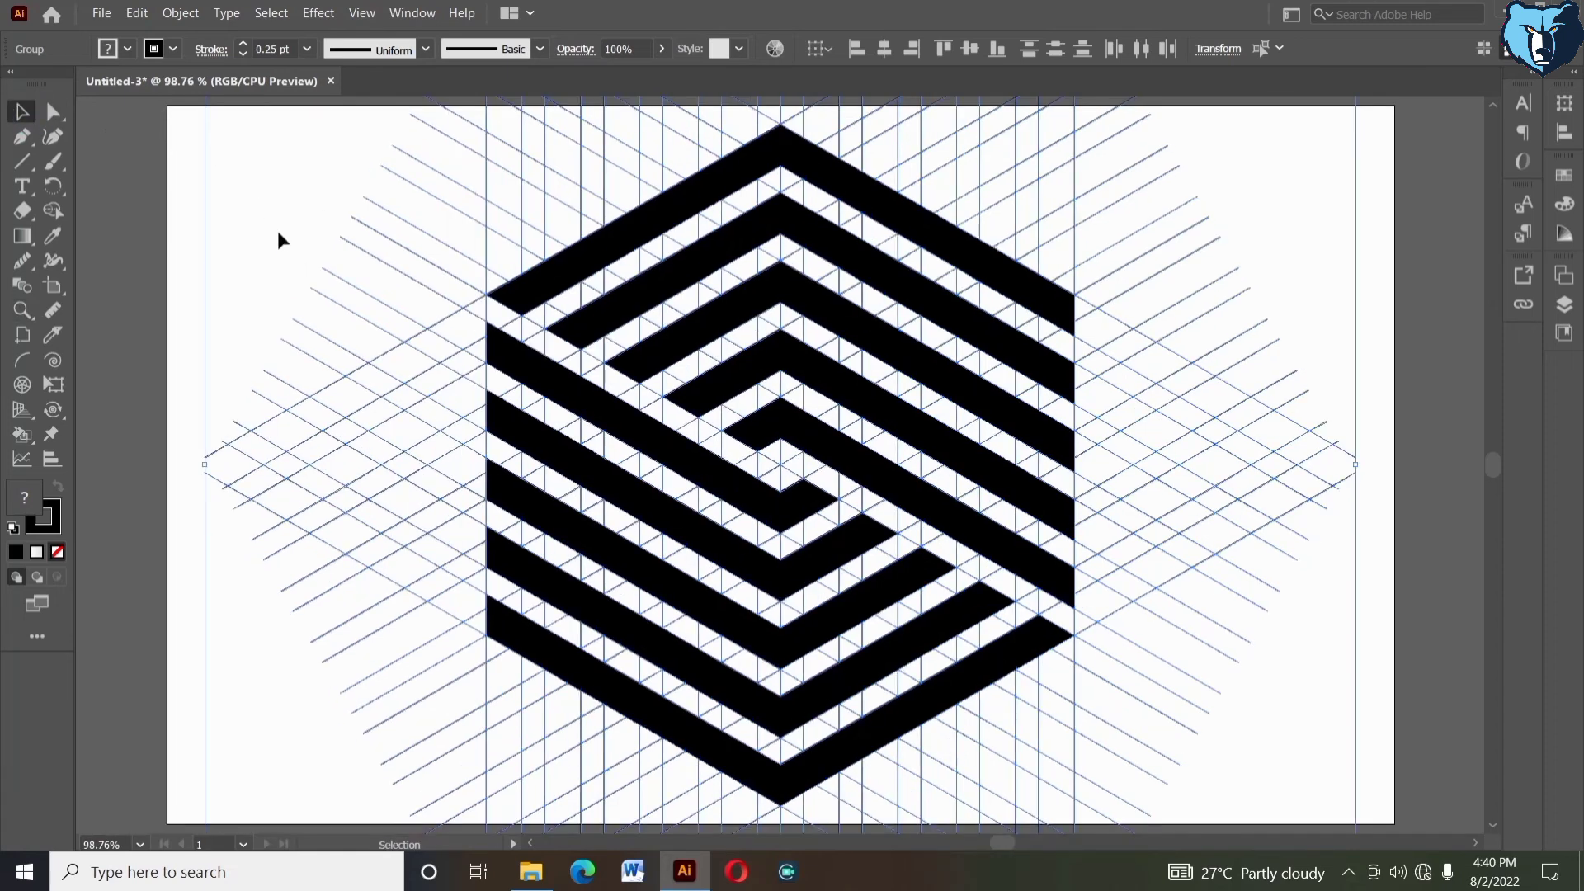
right_click(278, 232)
click(326, 385)
click(273, 174)
Select all the black bands of the hexagon together and cut them out of the line grid
click(661, 291)
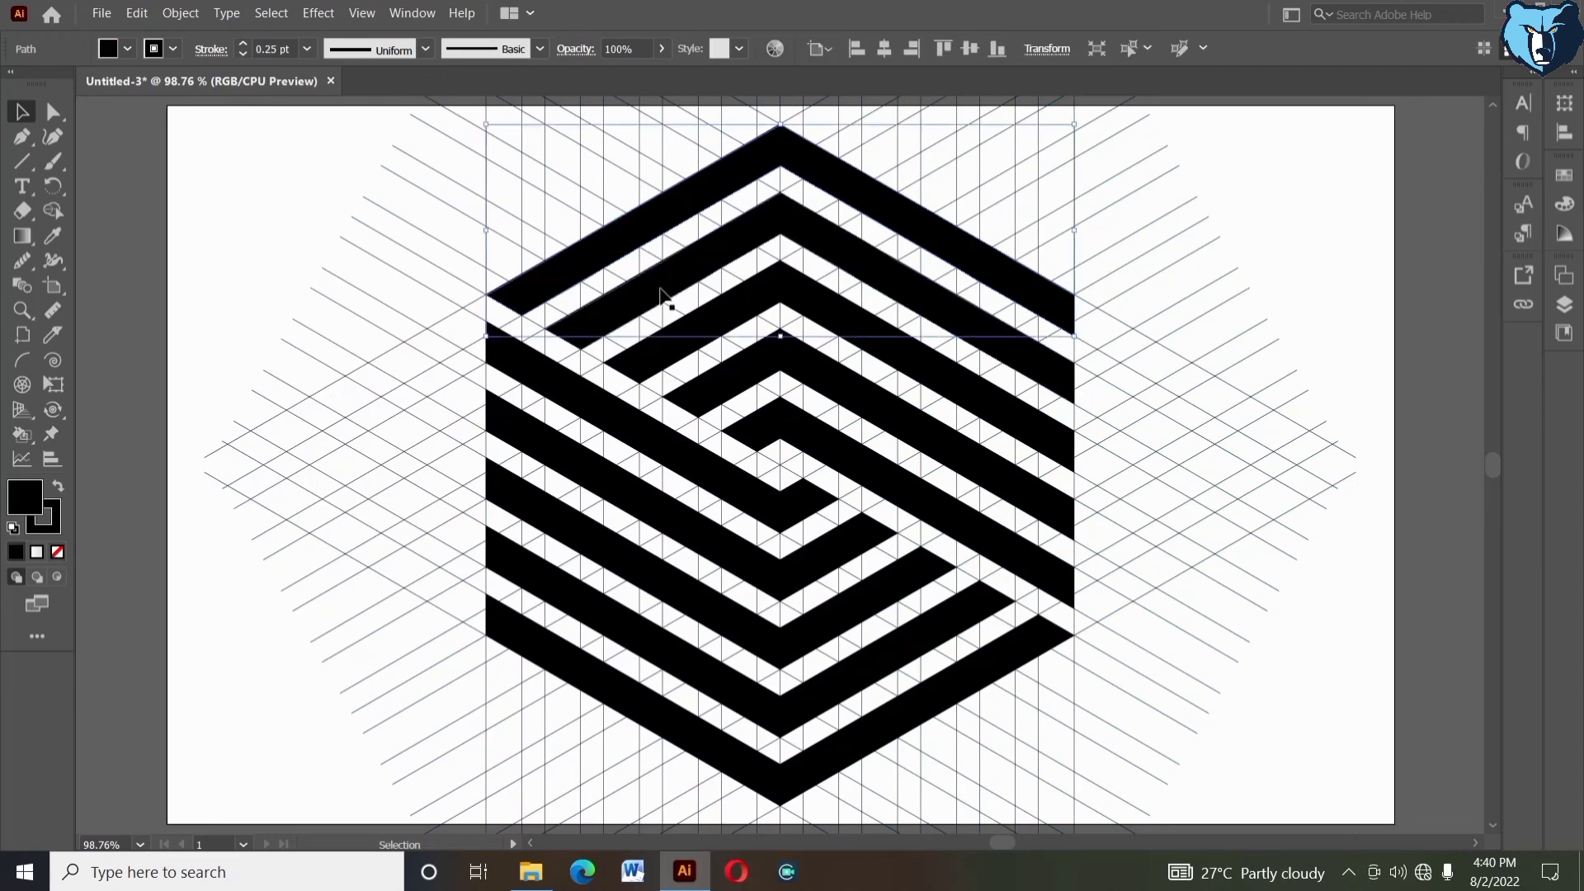
shift+click(701, 336)
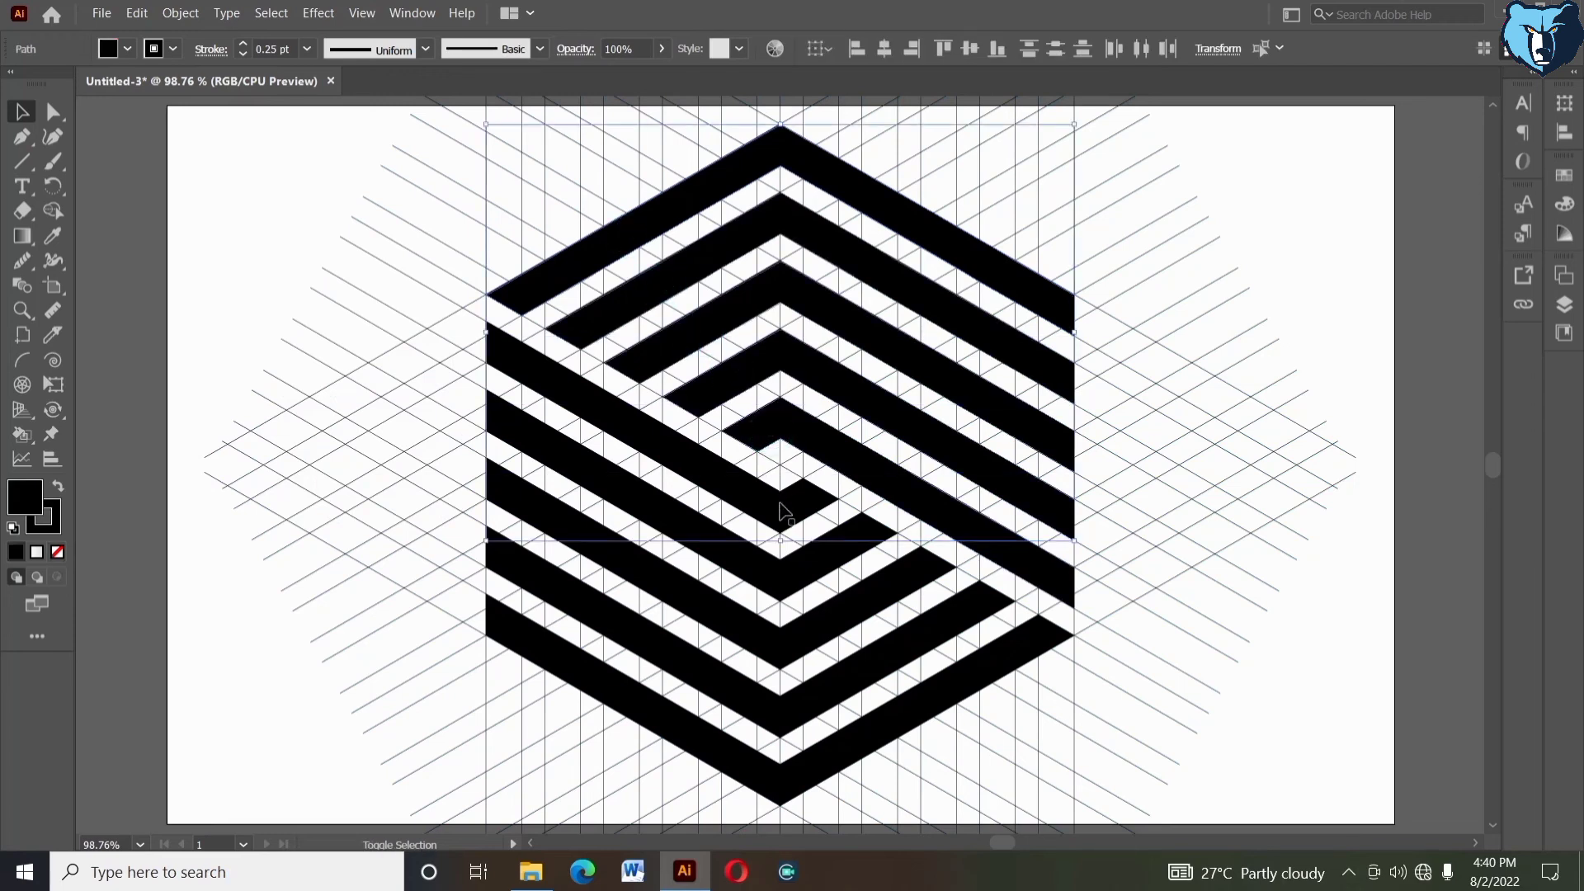
shift+click(852, 617)
shift+click(938, 695)
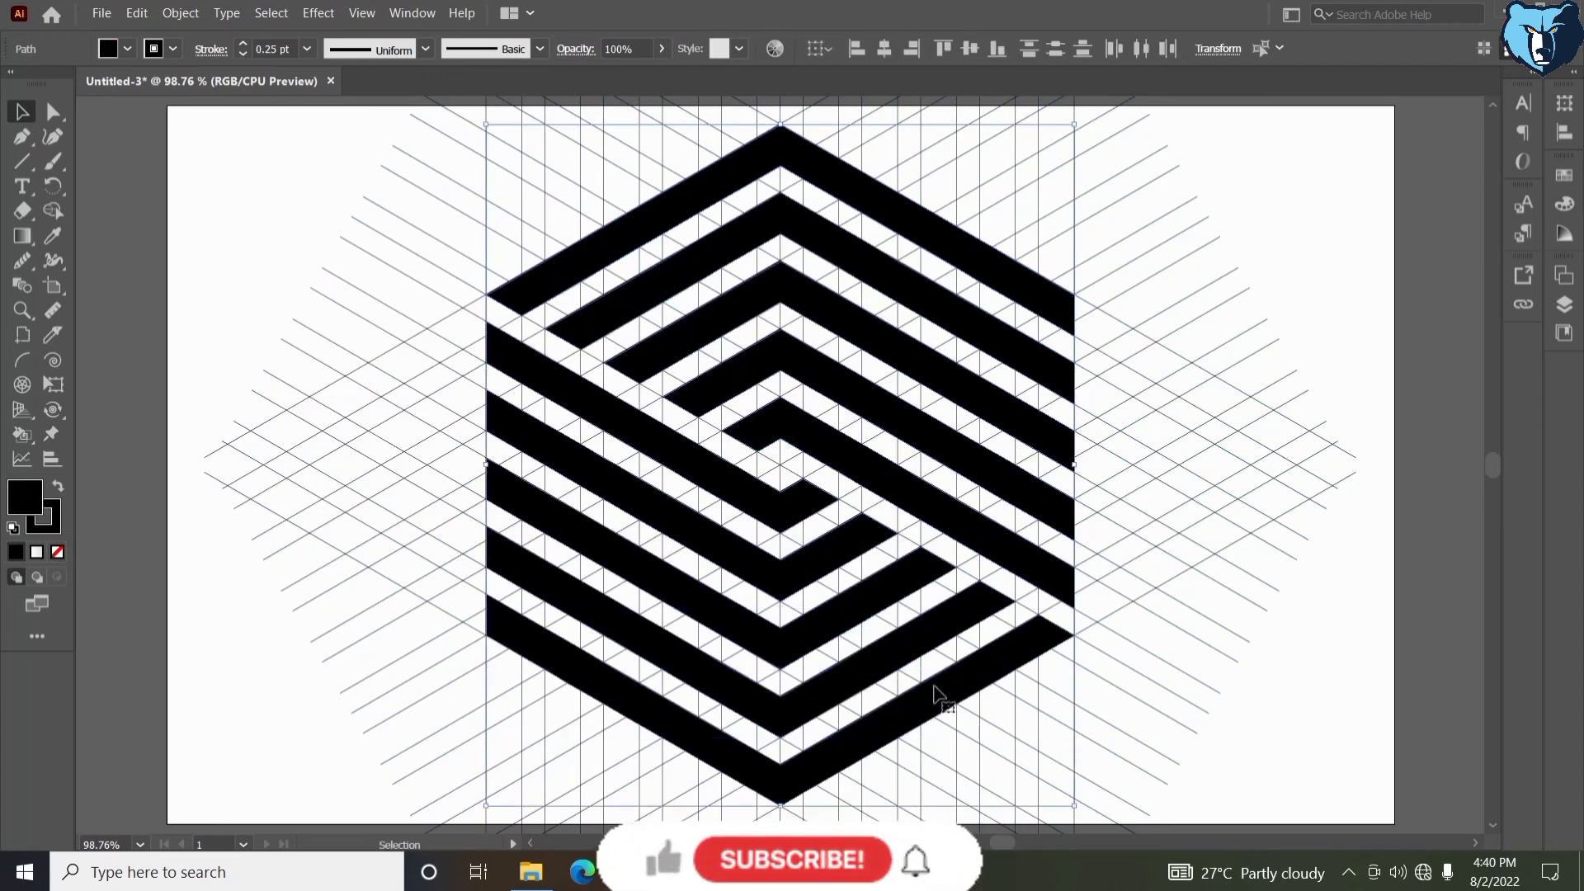
click(137, 14)
click(161, 77)
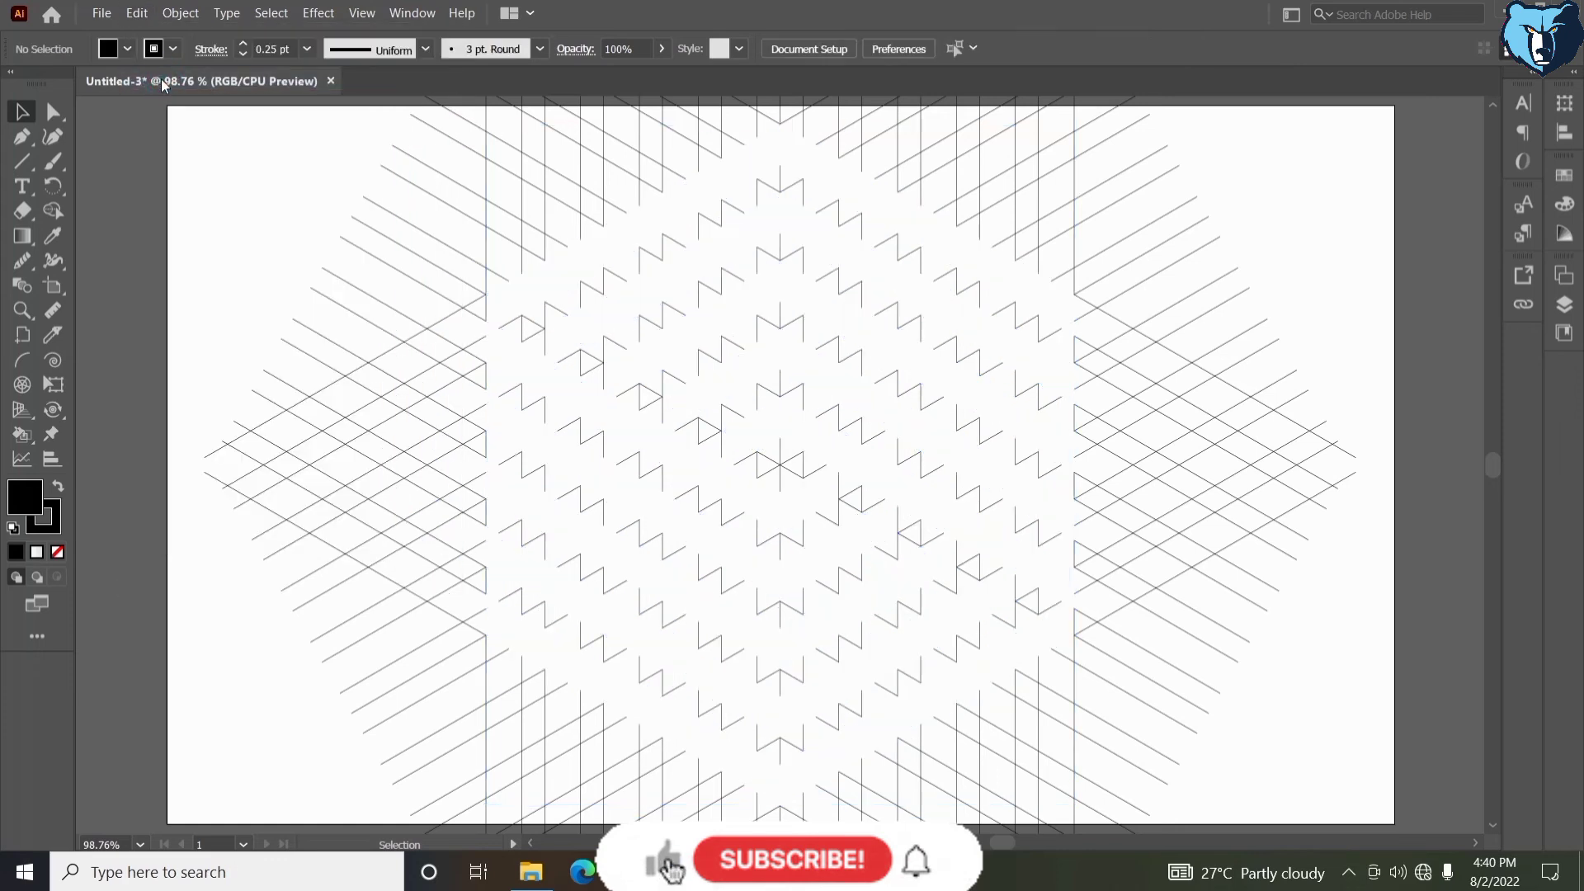
Delete all the leftover grid lines and paste the cut black bands back at their original position
drag(169, 113, 1224, 840)
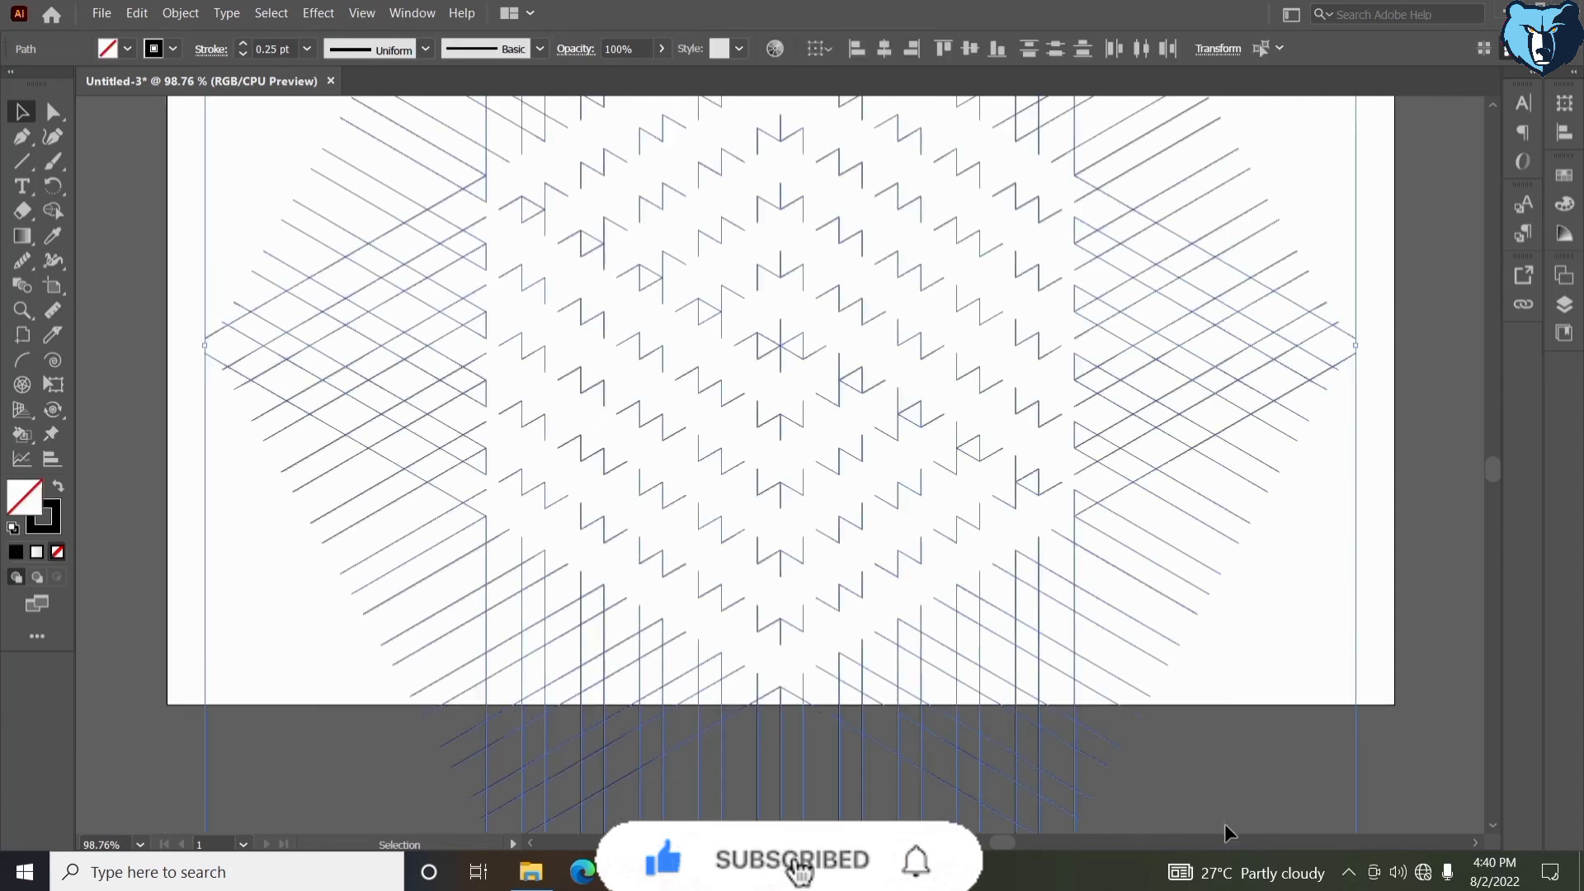
key(Delete)
scroll(594, 454, up, 2)
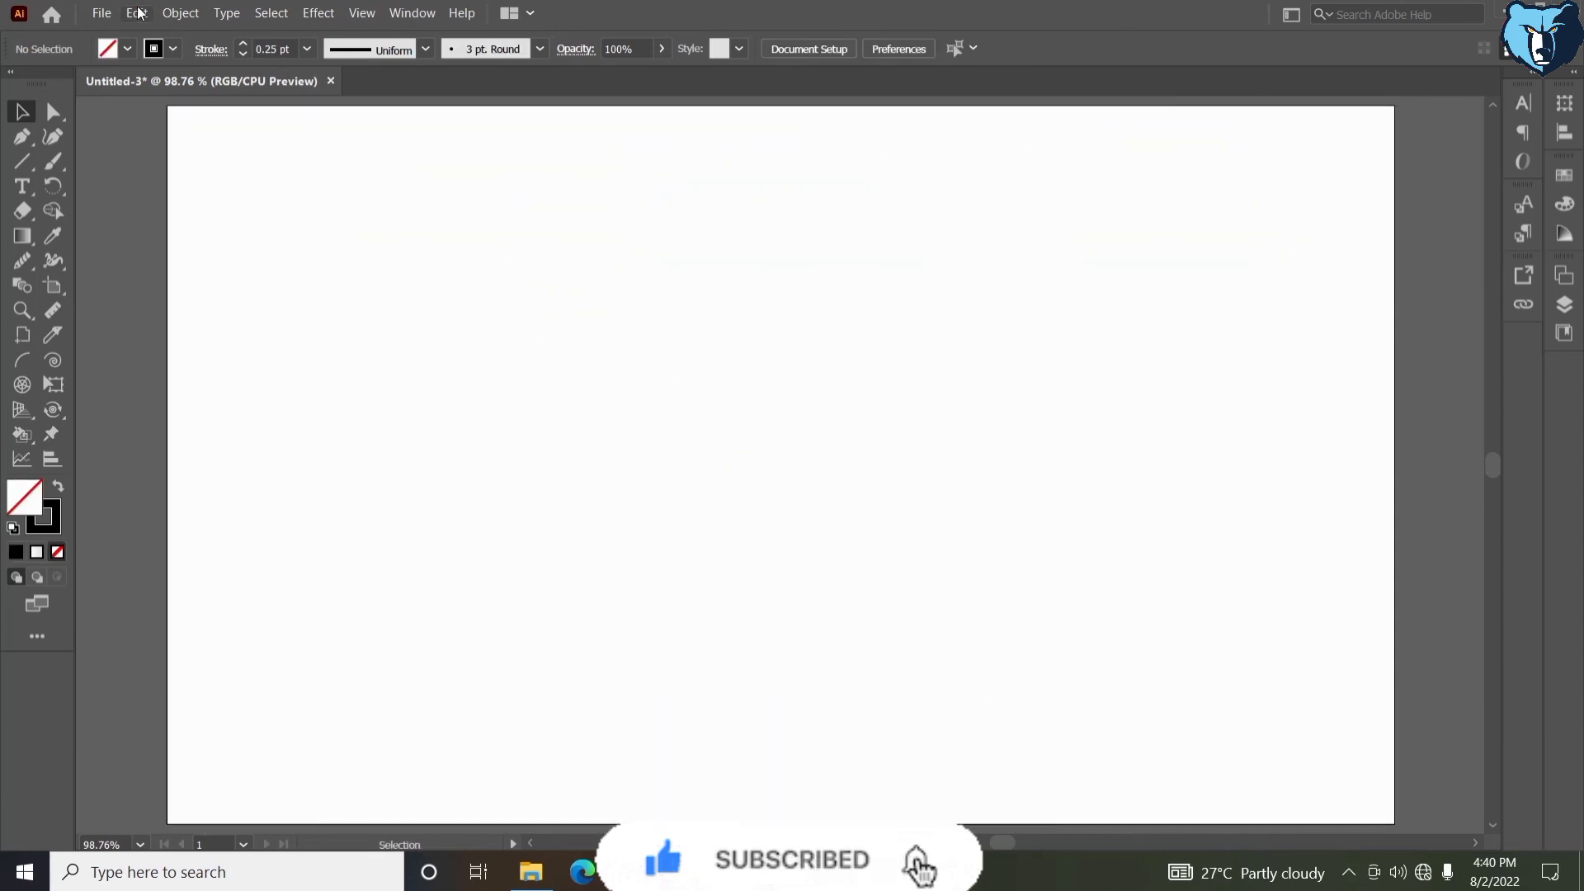
click(137, 15)
click(186, 172)
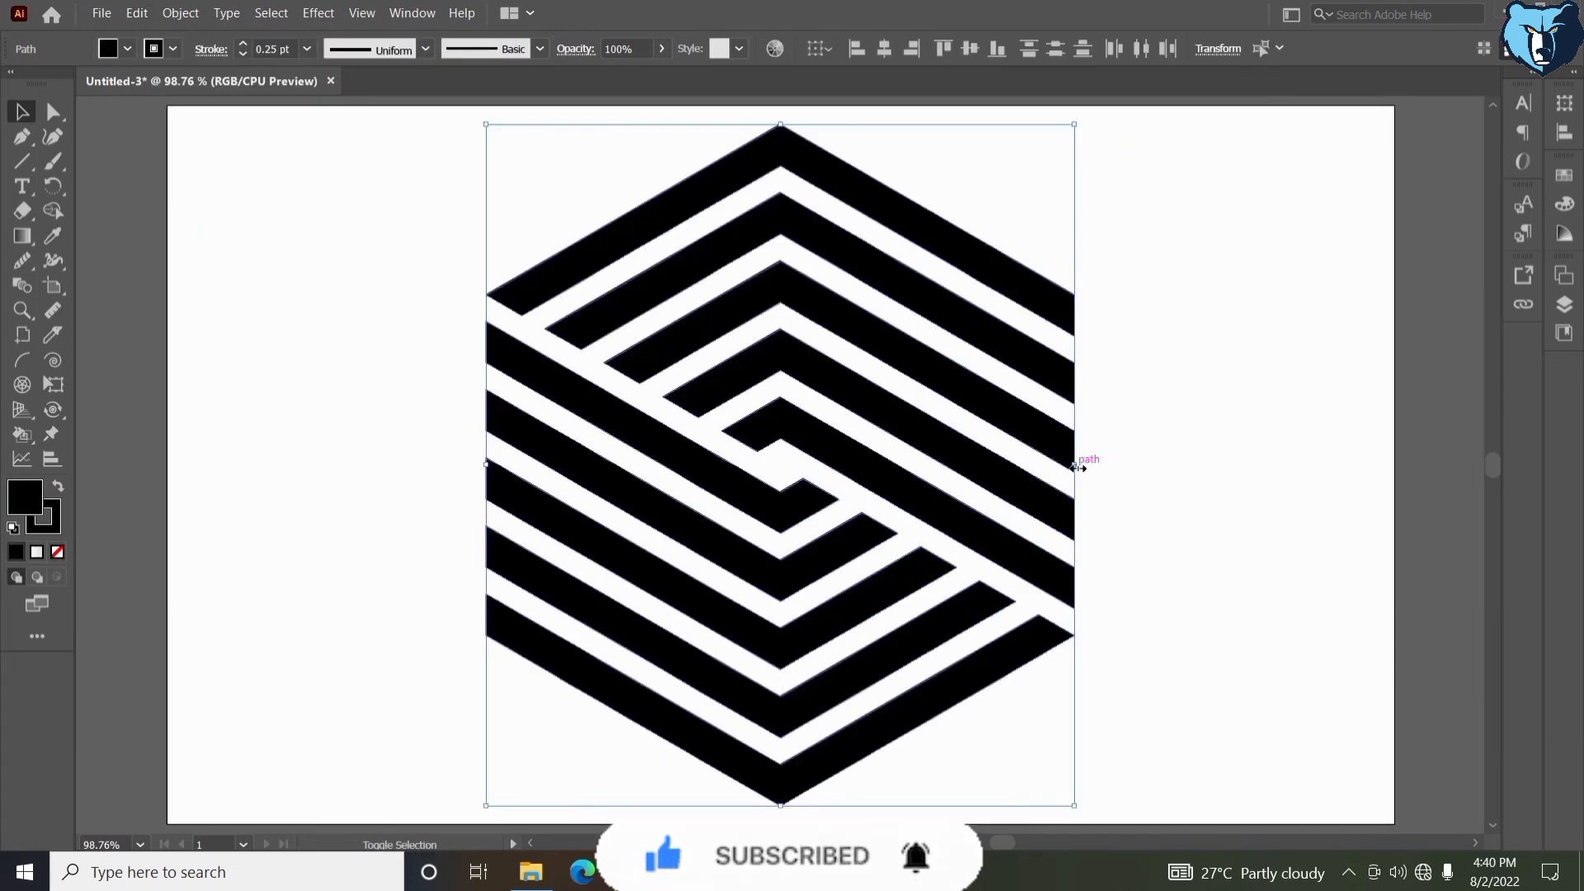
Scale the striped hexagon down proportionally about its centre to roughly two thirds of its size
drag(1077, 464, 984, 476)
drag(1130, 424, 1130, 424)
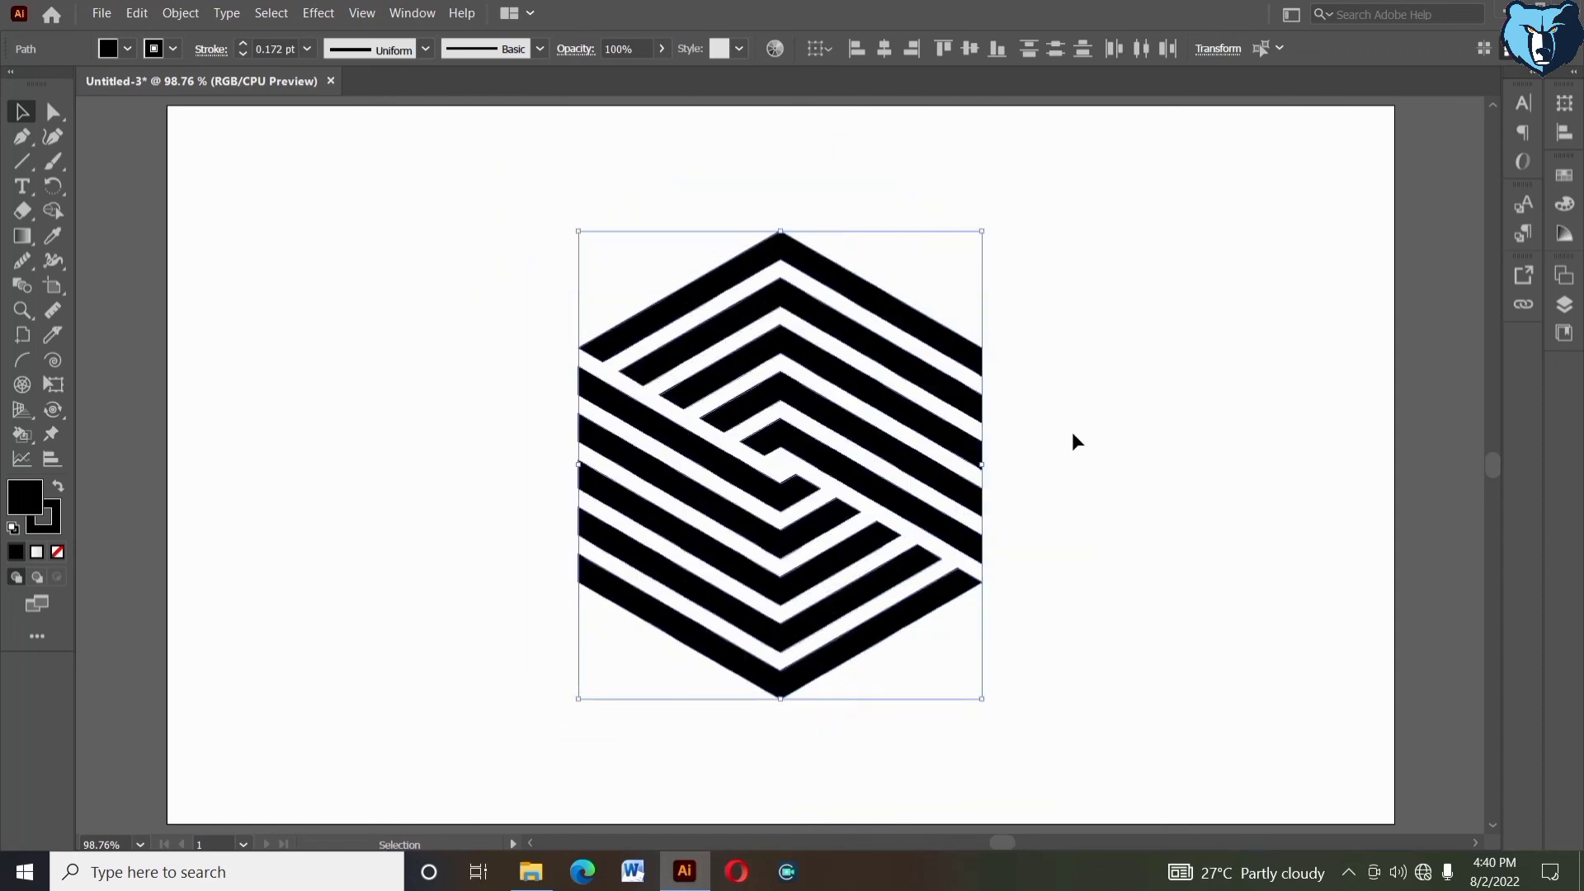
Open the stroke colour swatches for the selected bands of the hexagon
click(162, 52)
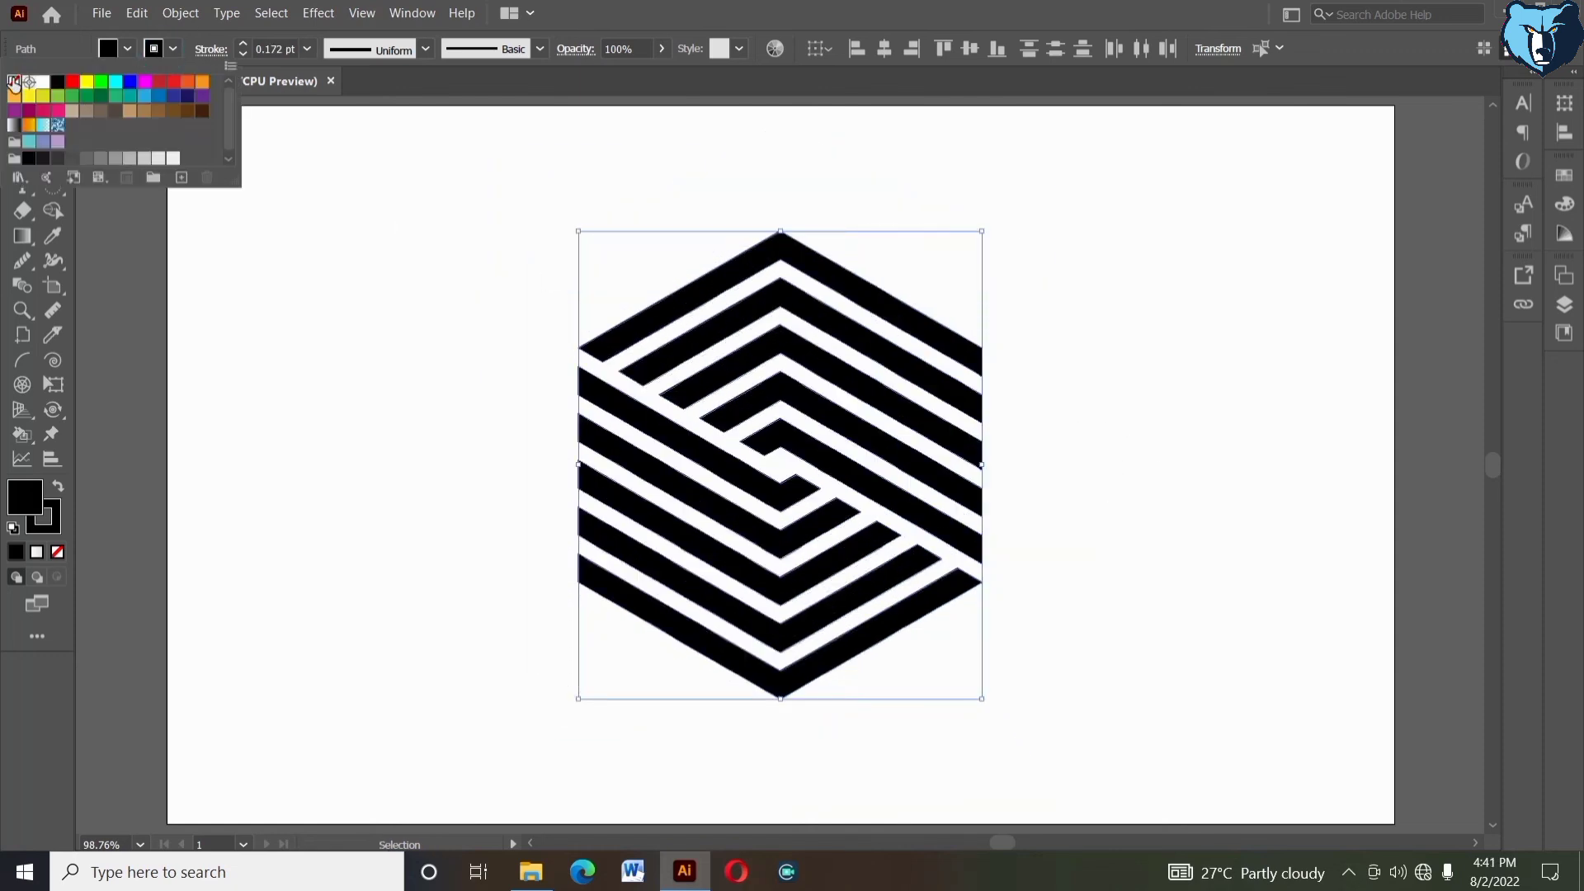